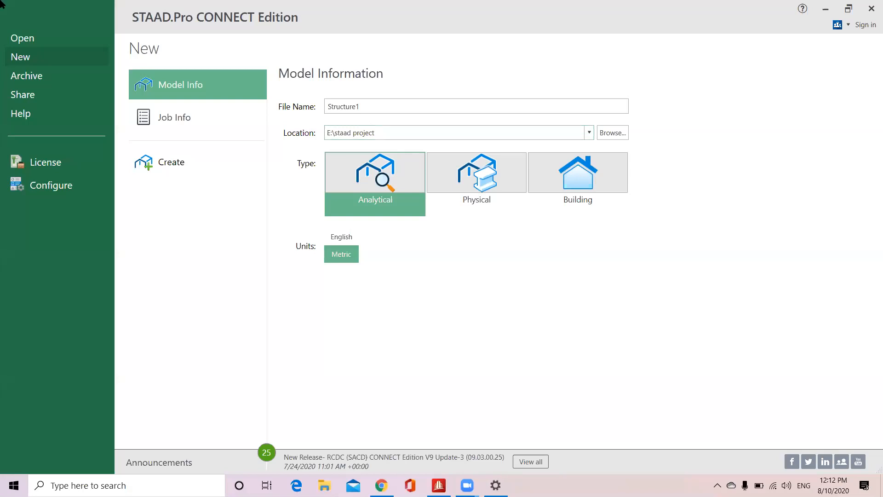
- Open the recent model iso.STD and agree to show the Assign dialog at its next opening
left_click(24, 42)
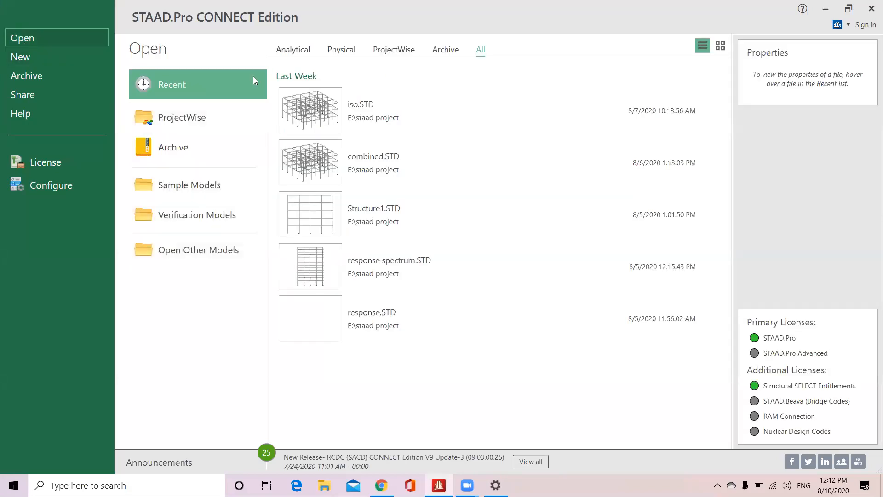
double_click(588, 298)
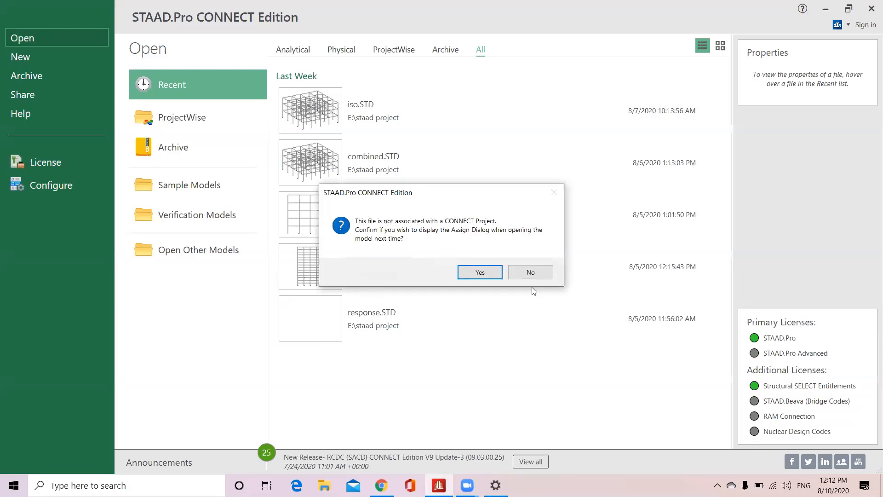
left_click(484, 276)
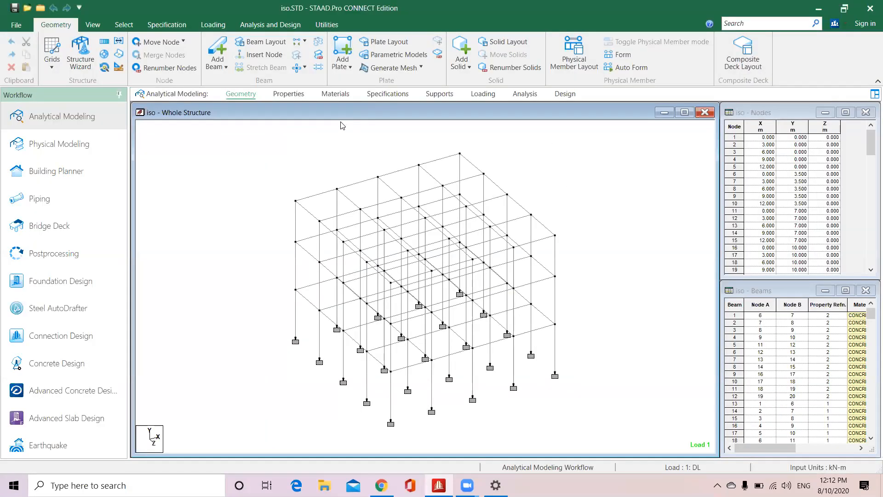
scroll(479, 242, "up", 1)
scroll(478, 242, "down", 1)
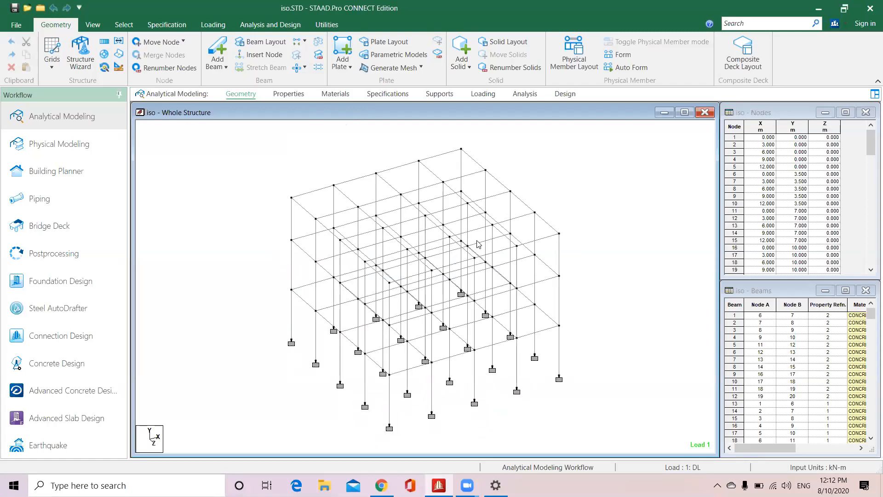
- Review the assigned sections by highlighting the members that use Rect 0.23x0.23 and Rect 0.30x0.30
left_click(291, 94)
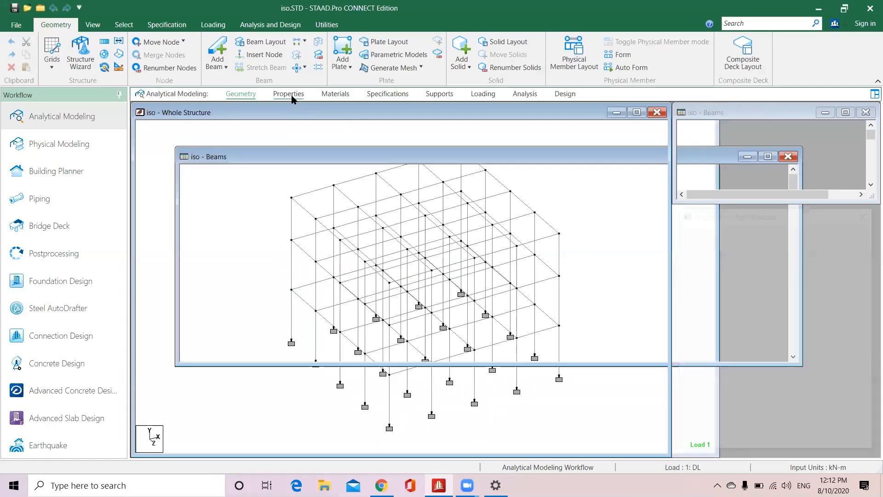
left_click(721, 265)
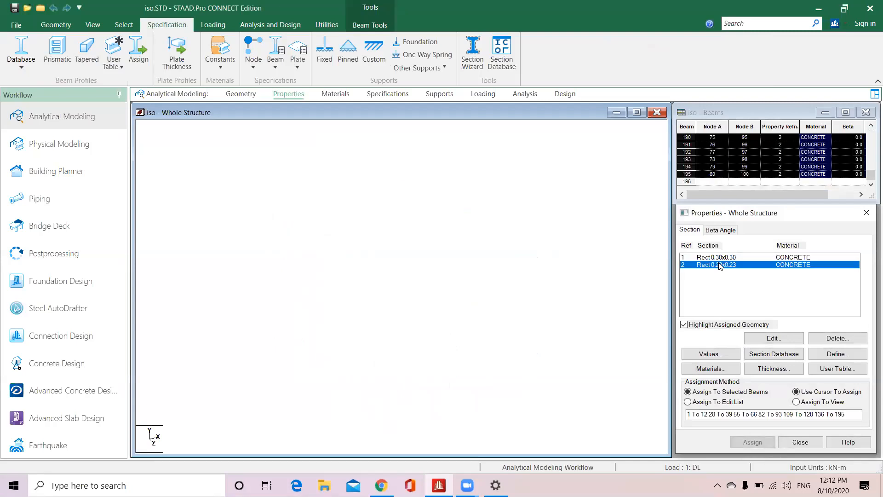
left_click(715, 259)
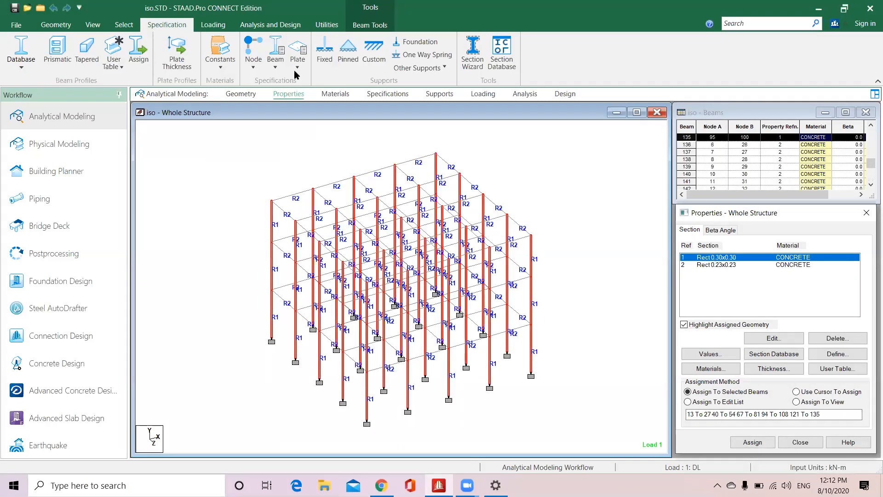
- Review the model's load cases, going through the ULC dead and live load combinations
left_click(440, 94)
left_click(484, 94)
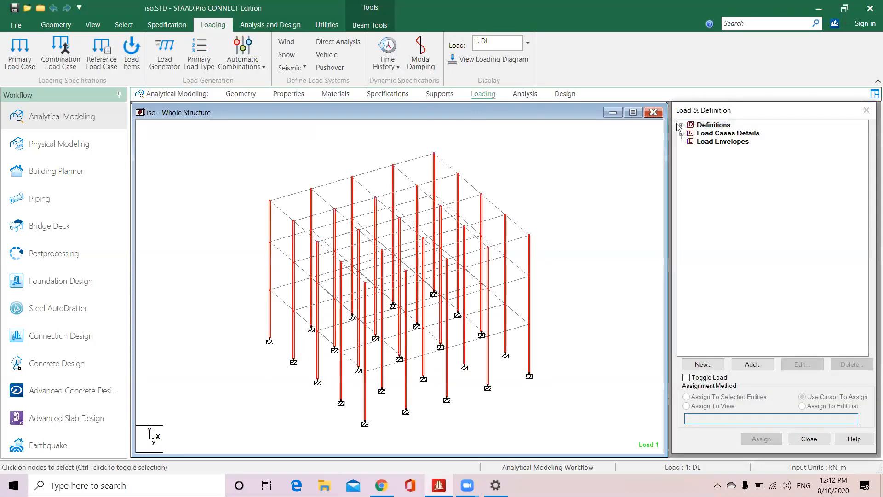
left_click(682, 133)
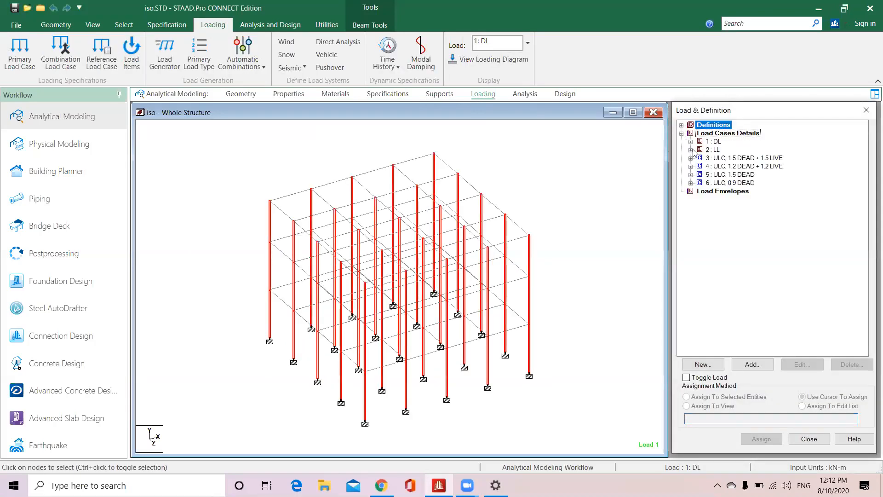
left_click(722, 158)
left_click(720, 166)
left_click(718, 183)
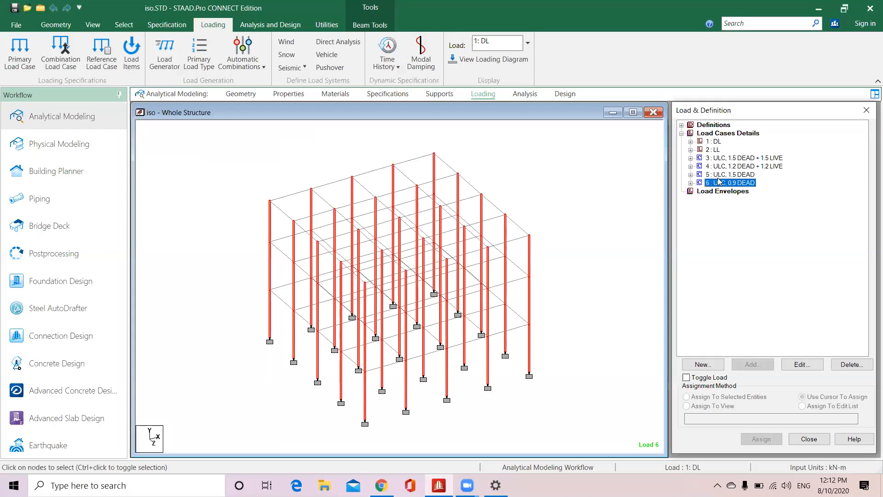
left_click(720, 175)
left_click(718, 161)
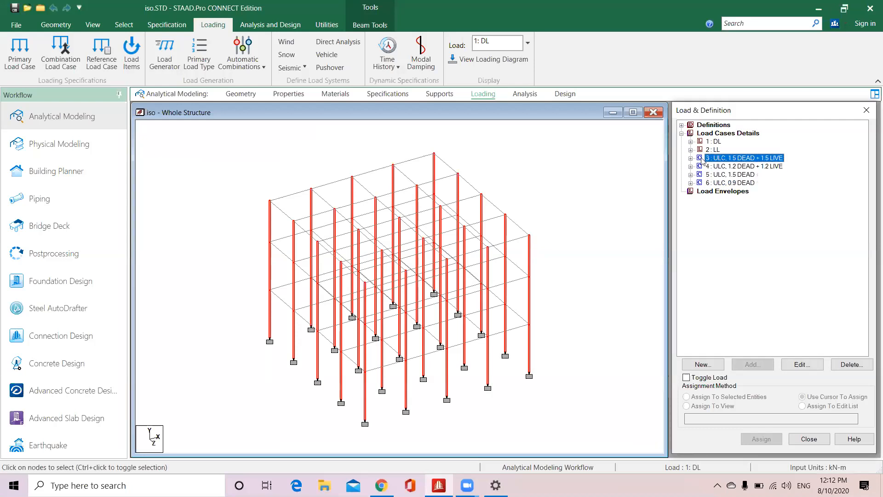
left_click(603, 161)
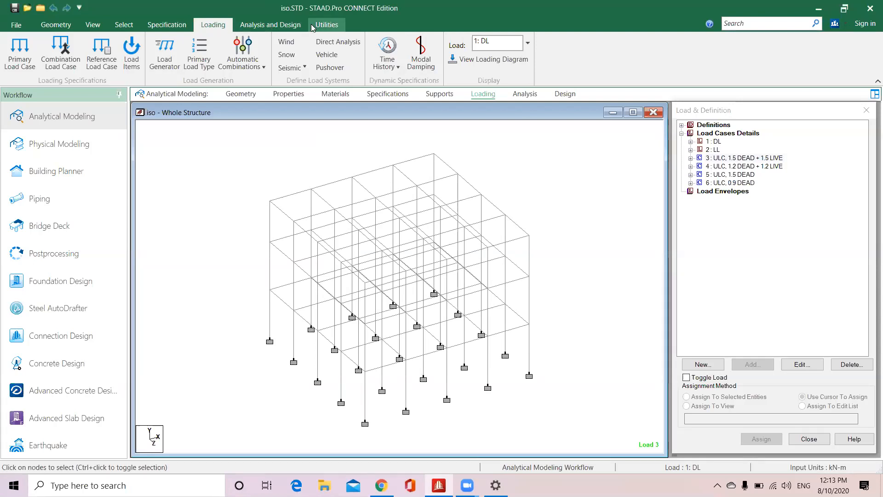
- Examine the analysis output of the iso model for errors and warnings, and close the viewer
left_click(326, 24)
left_click(346, 54)
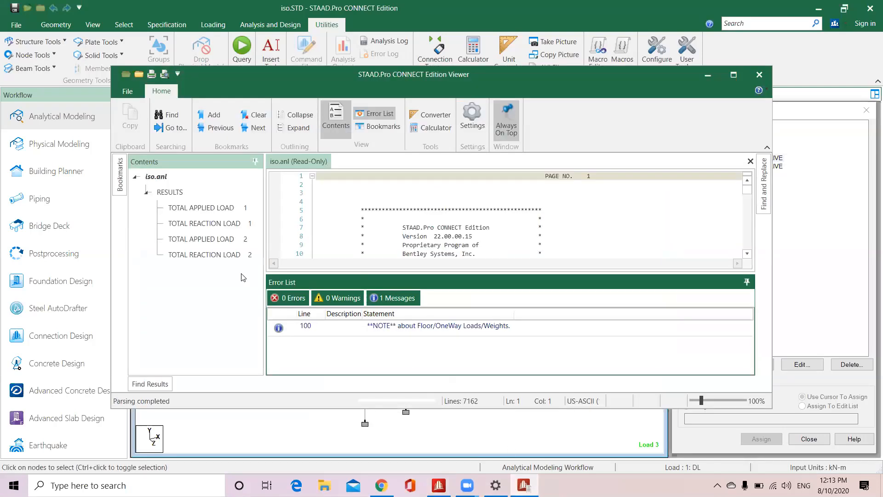
left_click(251, 224)
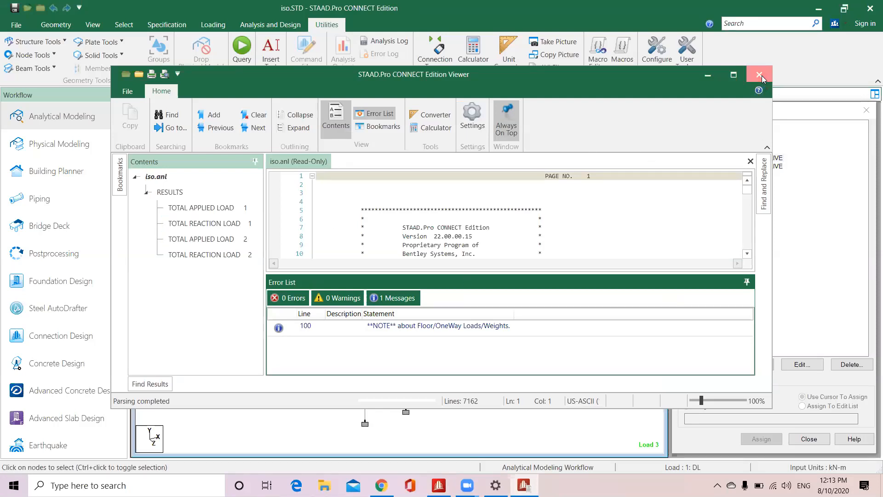
left_click(760, 75)
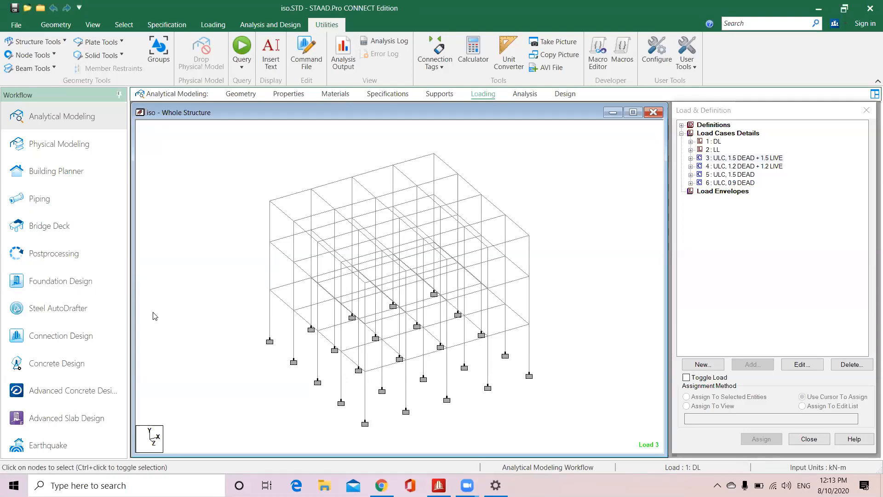
- Switch to the Connection Design workflow and dismiss its license notice and material validation report
left_click(83, 340)
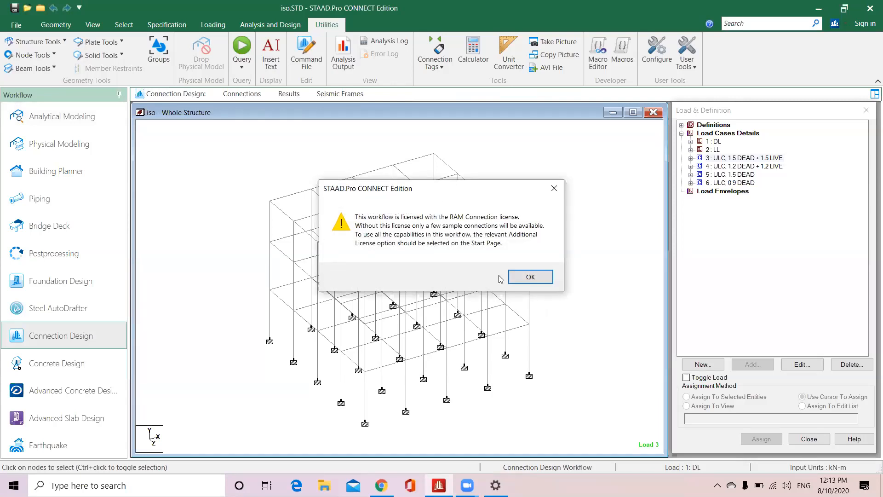
left_click(522, 280)
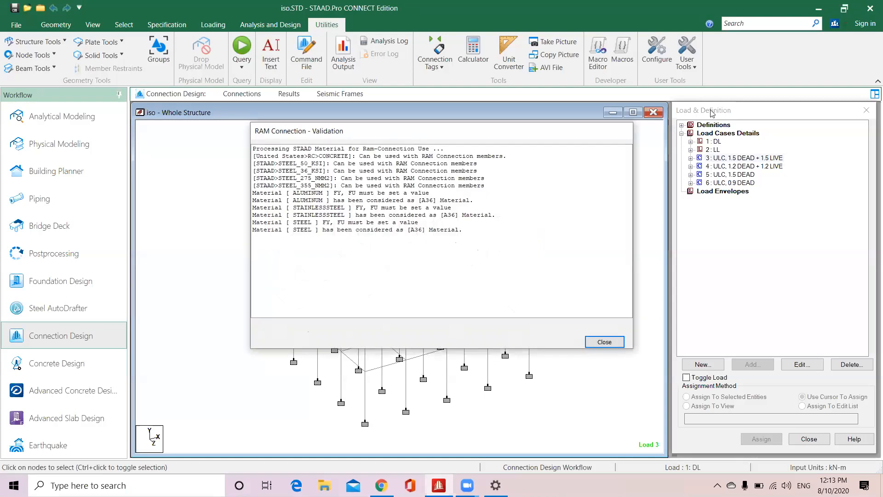
left_click(593, 342)
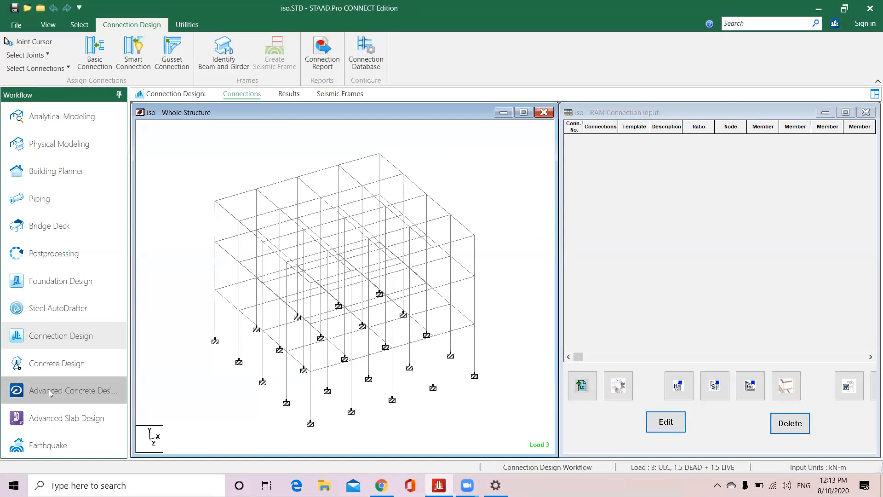
- Start Advanced Concrete Design from the model under the STAAD Advanced Concrete Design license, and close it without creating a project
left_click(49, 389)
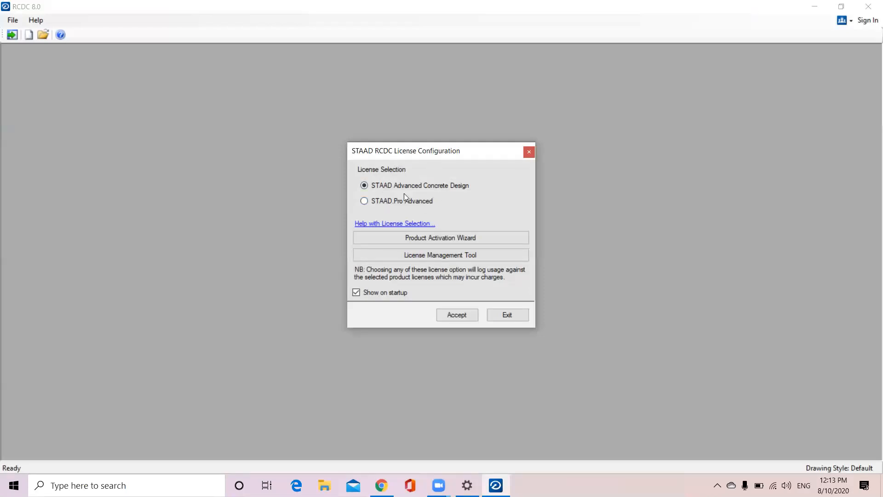
left_click(452, 315)
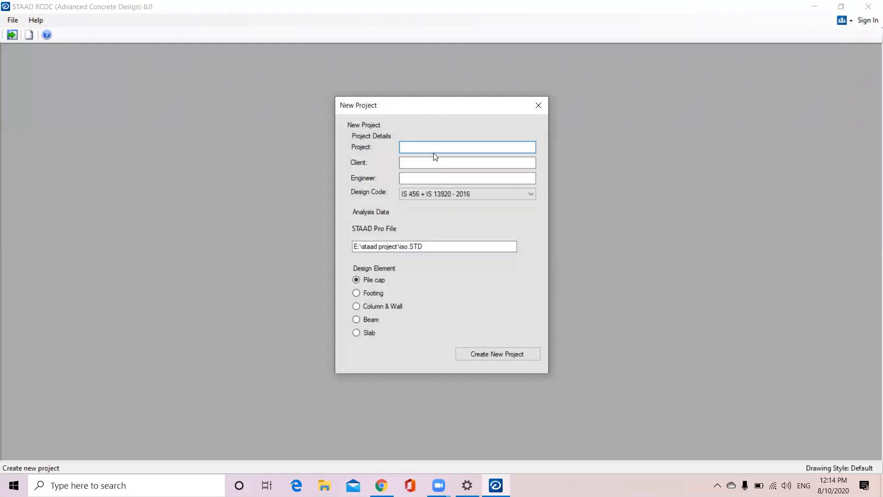
left_click(539, 106)
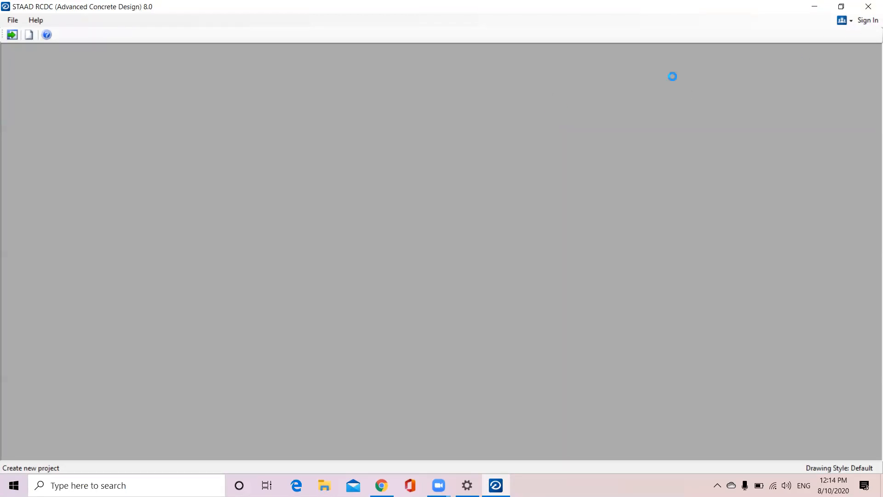
left_click(870, 7)
left_click(477, 272)
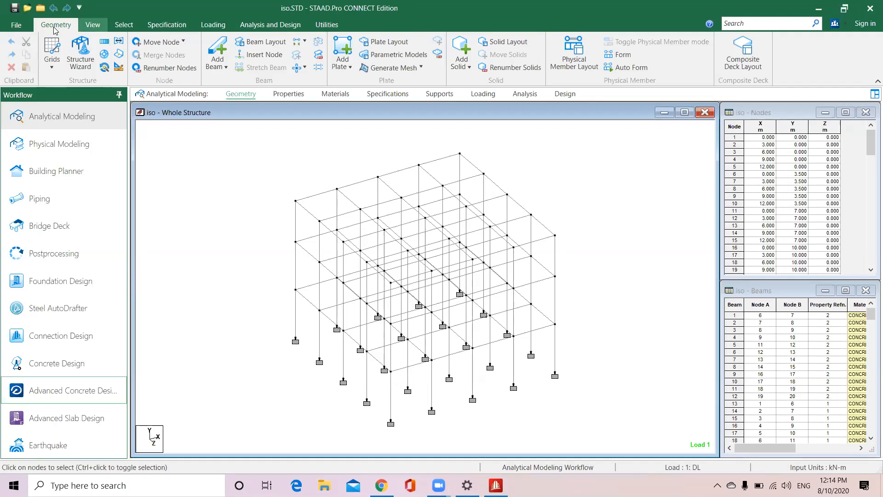
- Launch RCDC as a standalone program from the desktop and accept the STAAD Advanced Concrete Design license
key("super+d")
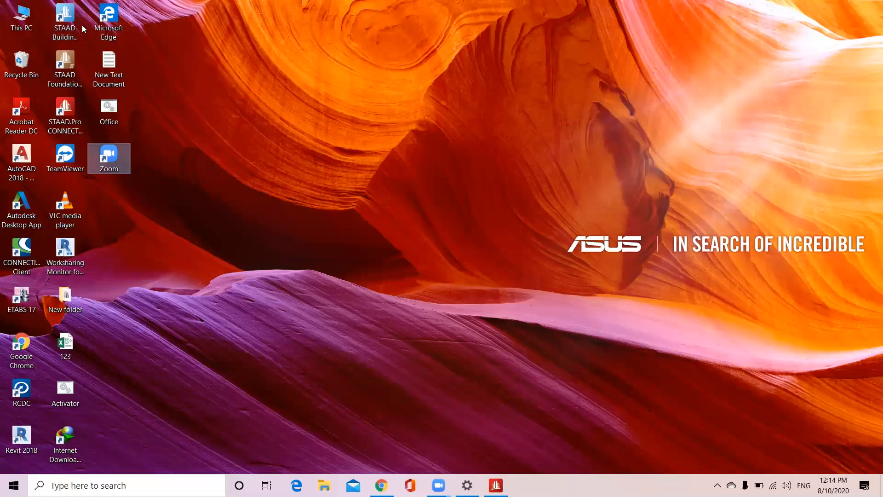
left_click(7, 386)
double_click(7, 386)
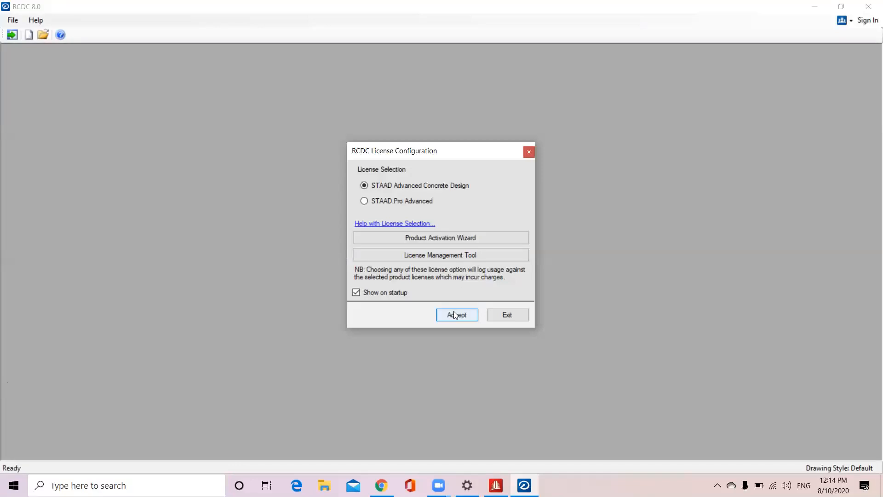
left_click(455, 314)
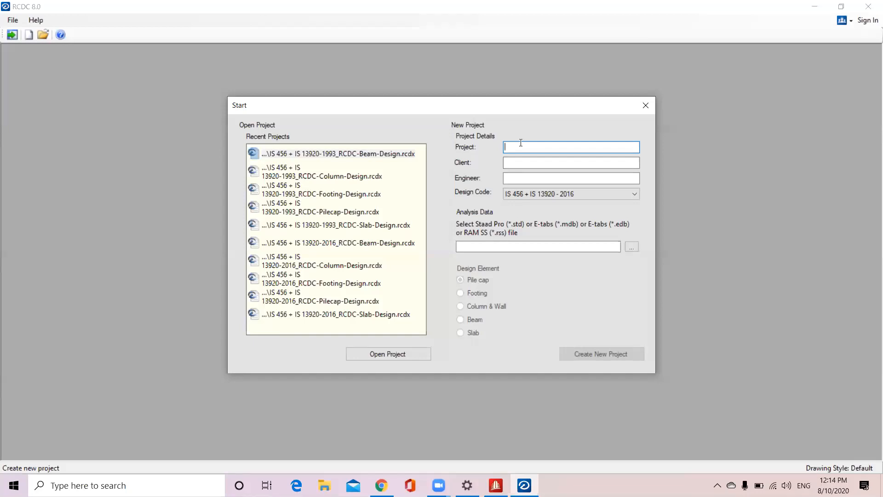
- Fill in the new project details with project Iso, client unknow and engineer Unknown, keeping design code IS 456 + IS 13920 - 2016
type("Iso")
left_click(517, 162)
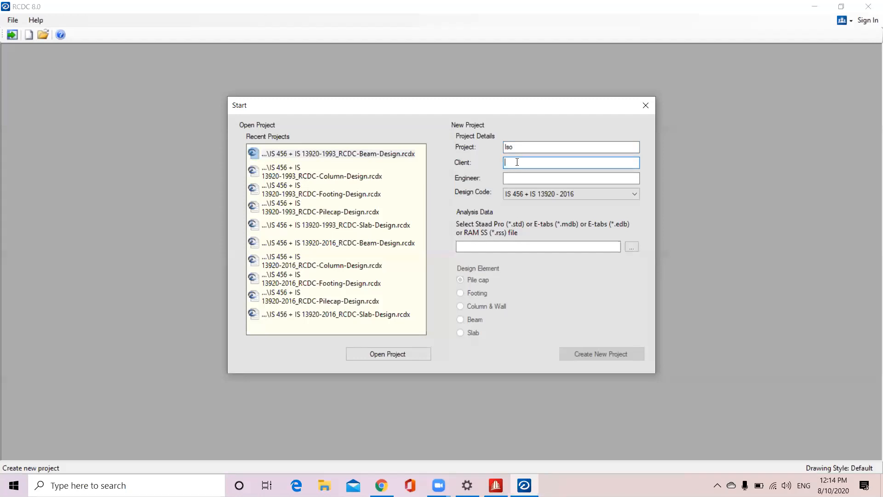
type("unknow")
left_click(525, 179)
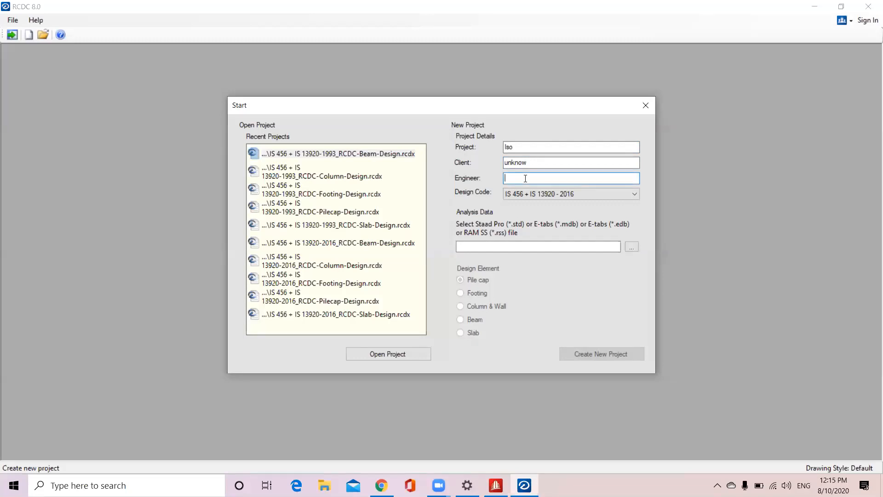
type("Unknown")
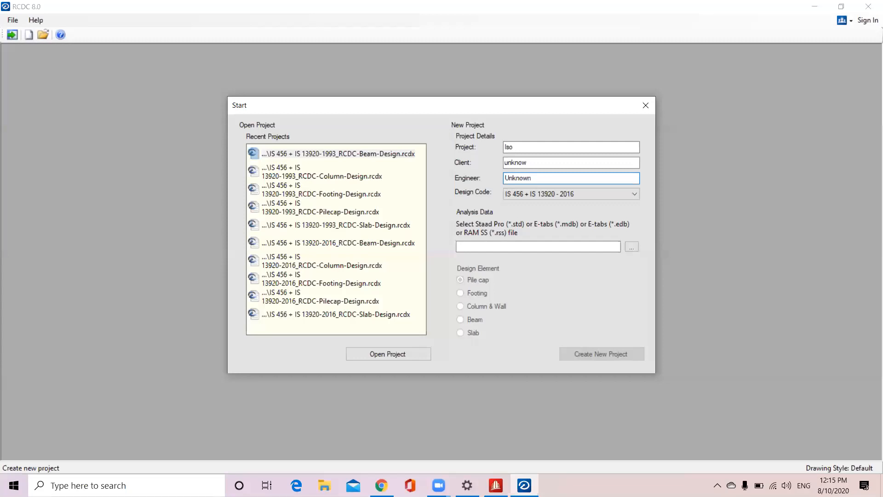
left_click(617, 197)
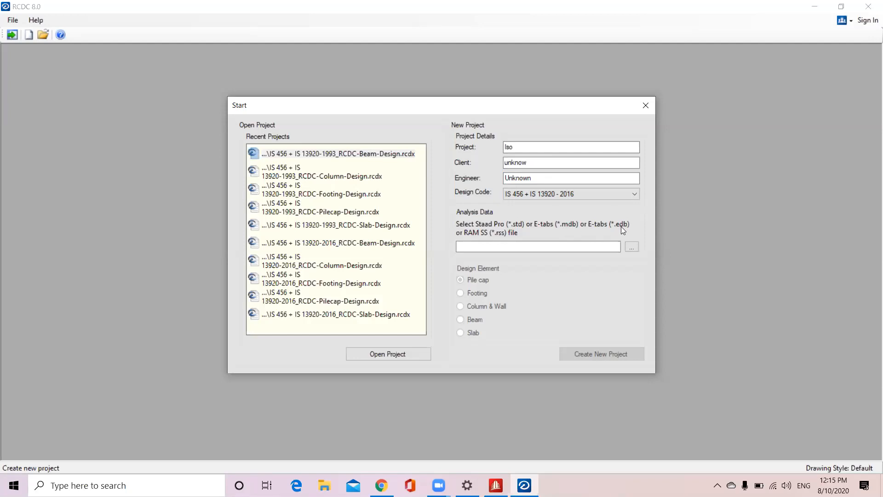
left_click(366, 240)
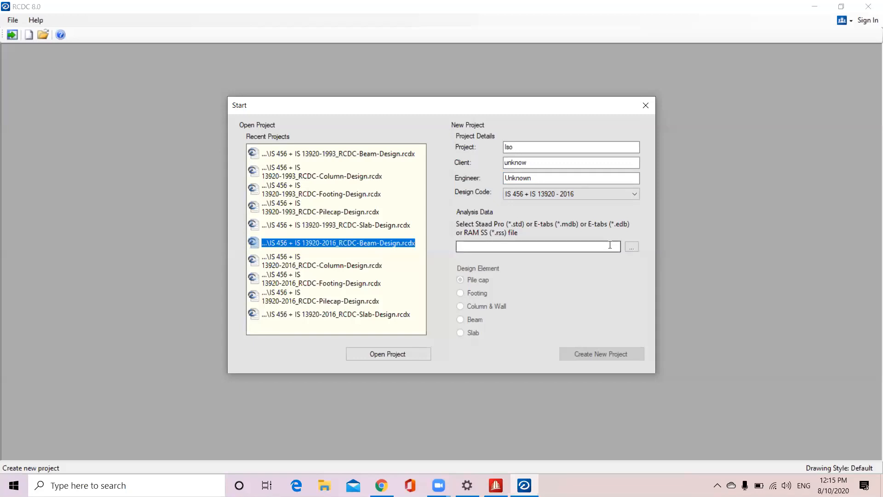
- Load iso.STD from the staad project folder on drive E as the new project's analysis file
left_click(571, 247)
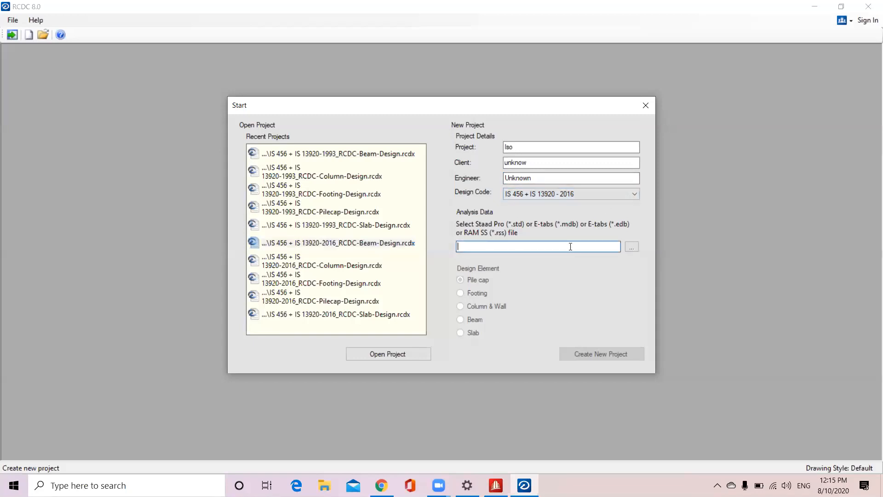
left_click(631, 249)
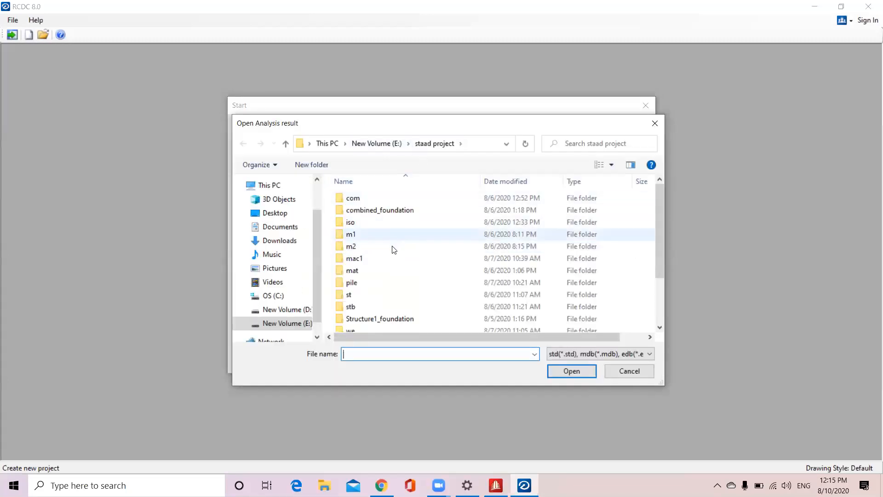
scroll(391, 258, "down", 2)
left_click(348, 290)
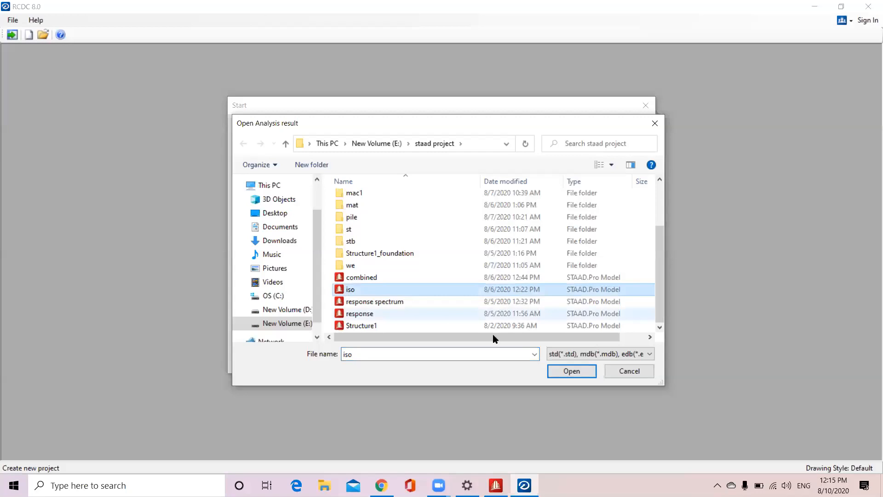
left_click(571, 371)
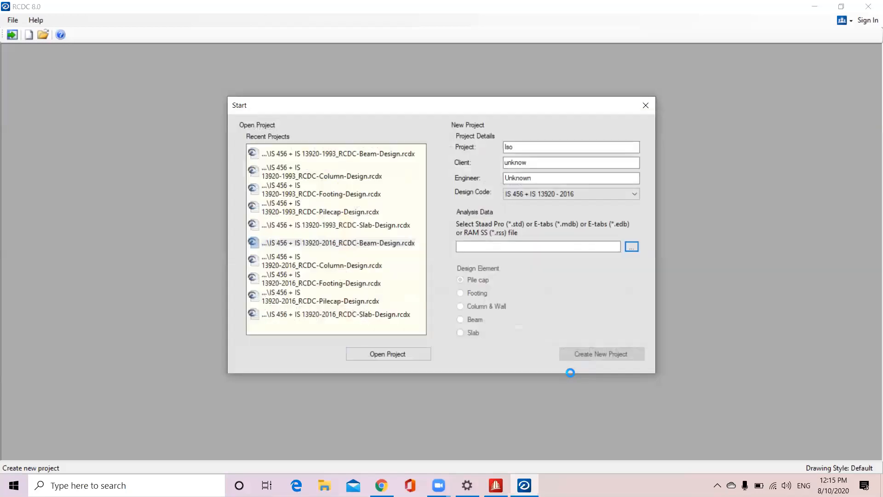
left_click(491, 286)
mouse_move(495, 486)
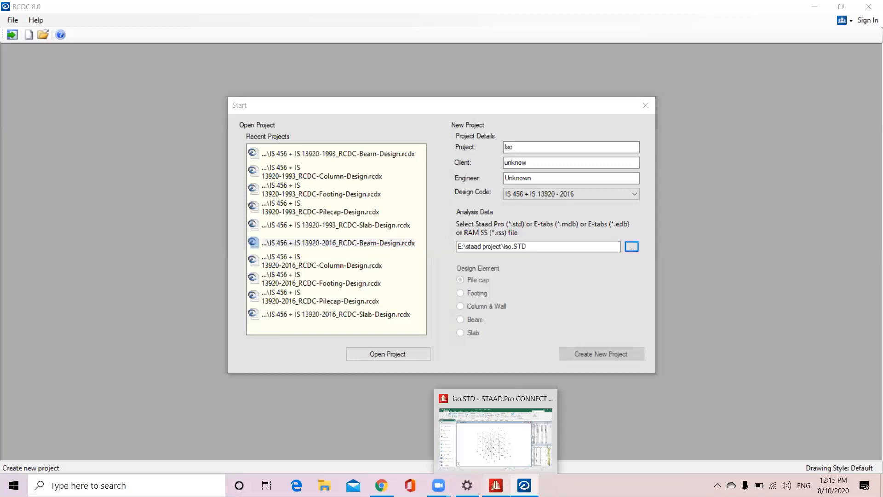
- With STAAD.Pro closed, reload iso.STD as the analysis file and create a new project for the Column & Wall design element
left_click(495, 437)
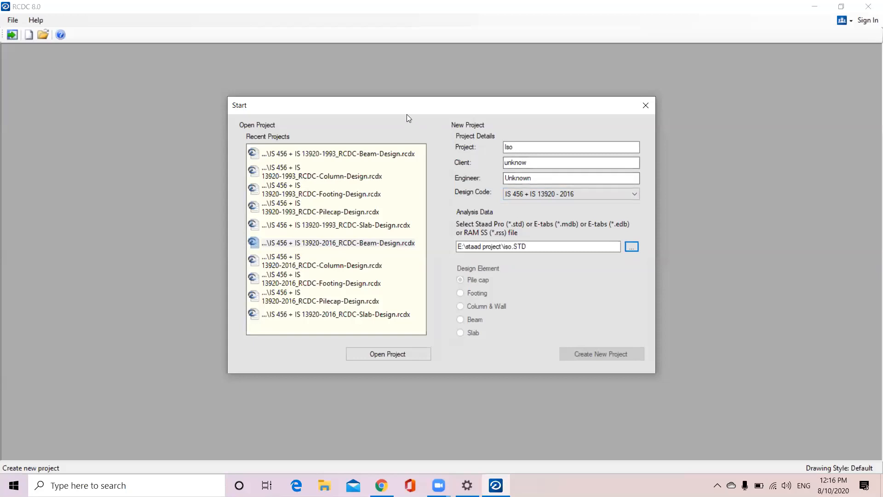
left_click(632, 247)
scroll(635, 250, "down", 2)
left_click(552, 289)
left_click(567, 372)
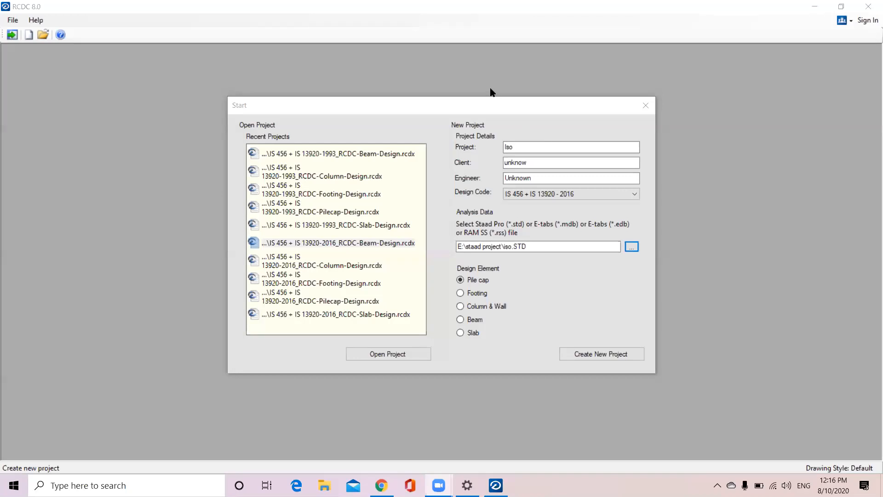
left_click(461, 305)
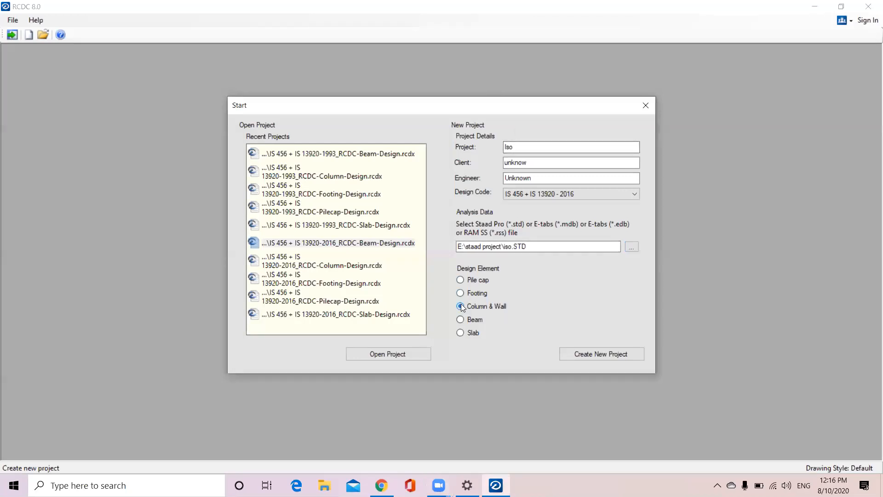
left_click(594, 358)
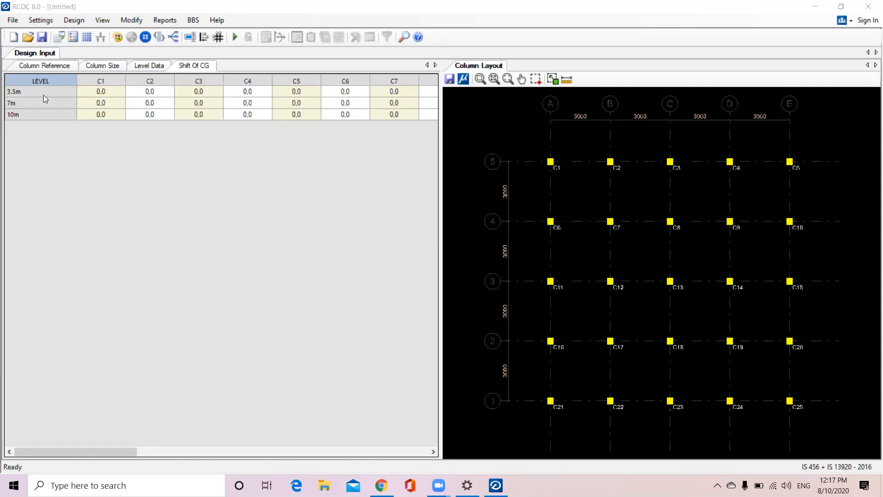
- Review the Column Size, Level Data, Shift Of CG and Column Reference tables, and close the project without saving it
left_click(100, 66)
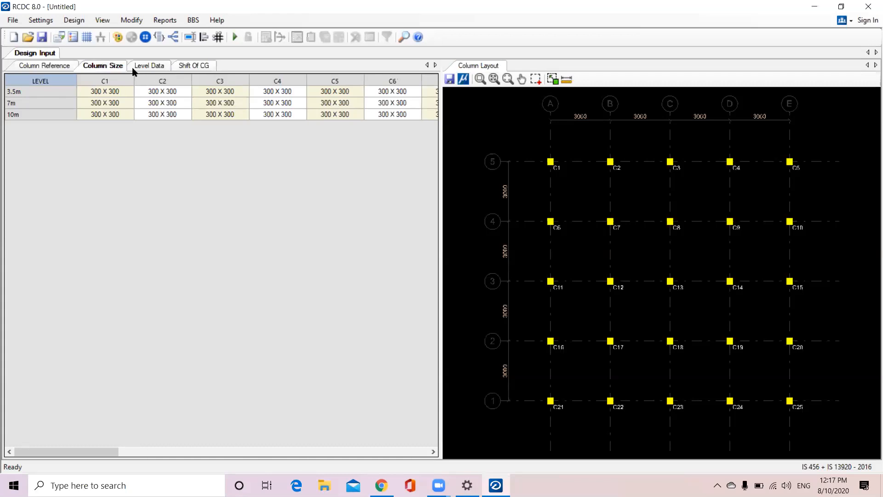
left_click(159, 65)
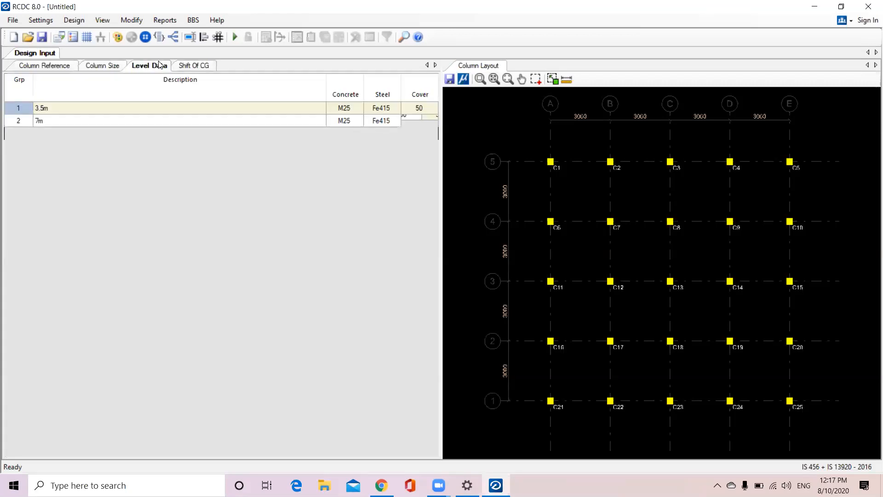
left_click(197, 67)
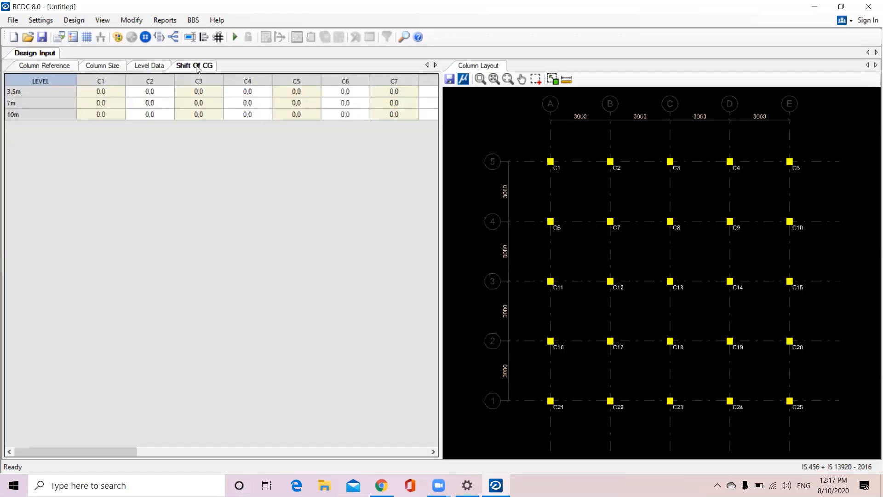
left_click(50, 68)
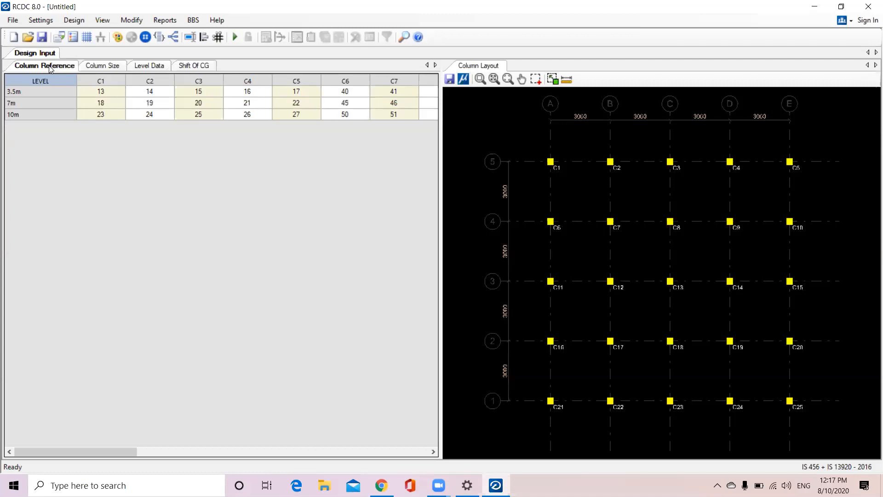
left_click(868, 7)
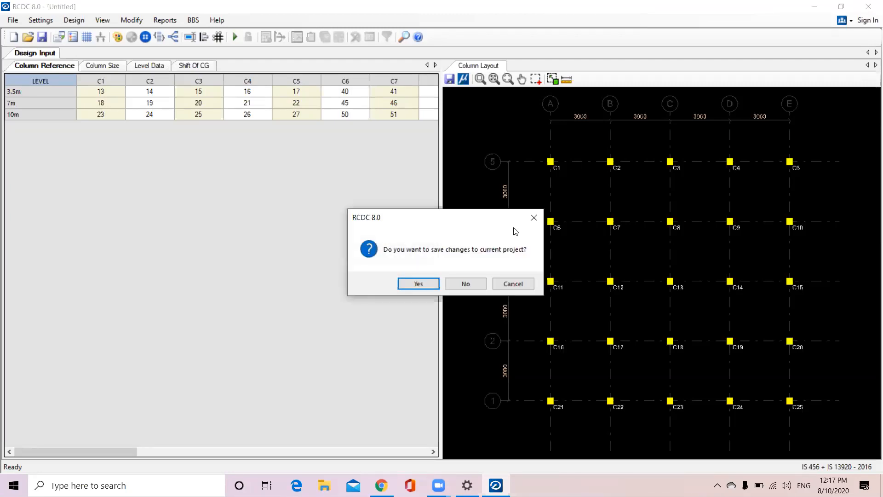
left_click(479, 283)
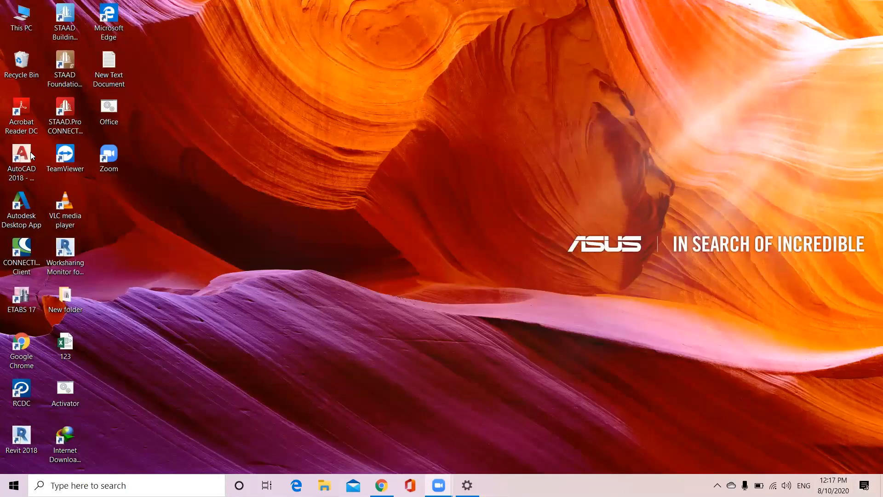
- Launch STAAD.Pro with the configured licenses, dismiss the account sign-in, and open iso.STD, agreeing to the Assign Dialog next time
double_click(64, 112)
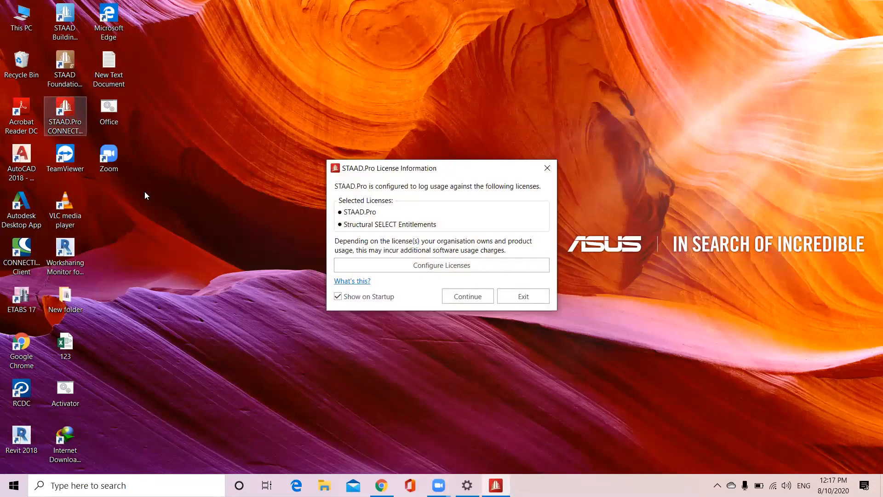
left_click(466, 298)
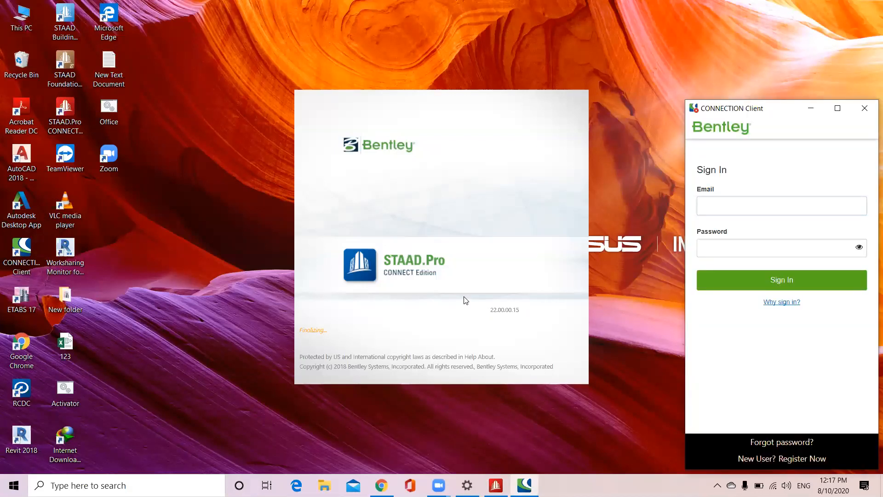
left_click(865, 109)
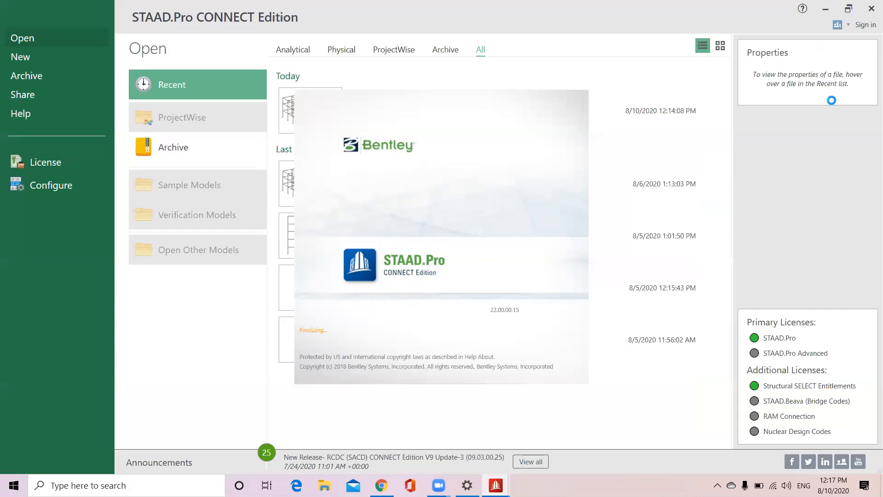
left_click(318, 108)
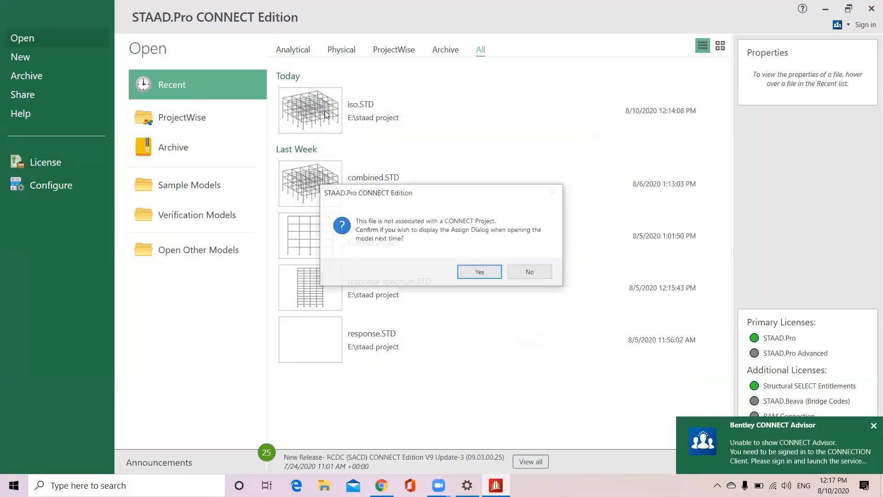
left_click(480, 272)
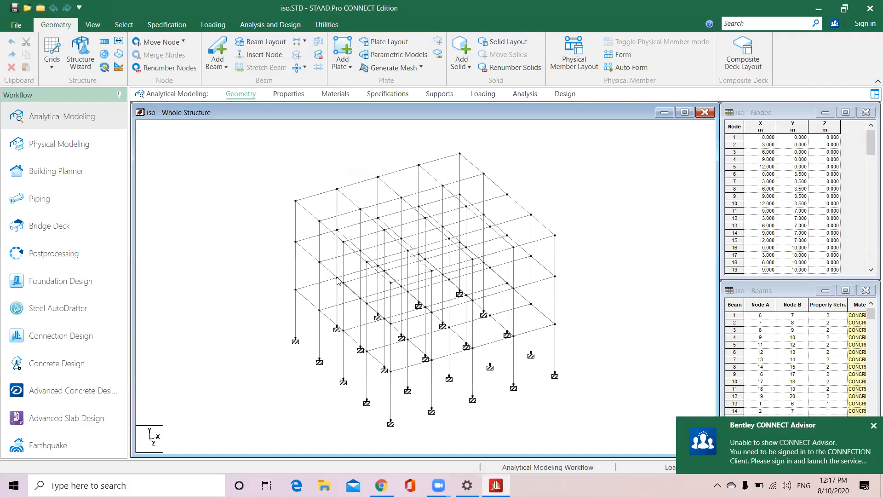
- Inspect the geometry of the lowest, middle and top storey members of the frame's back corner column
left_click(296, 321)
double_click(297, 324)
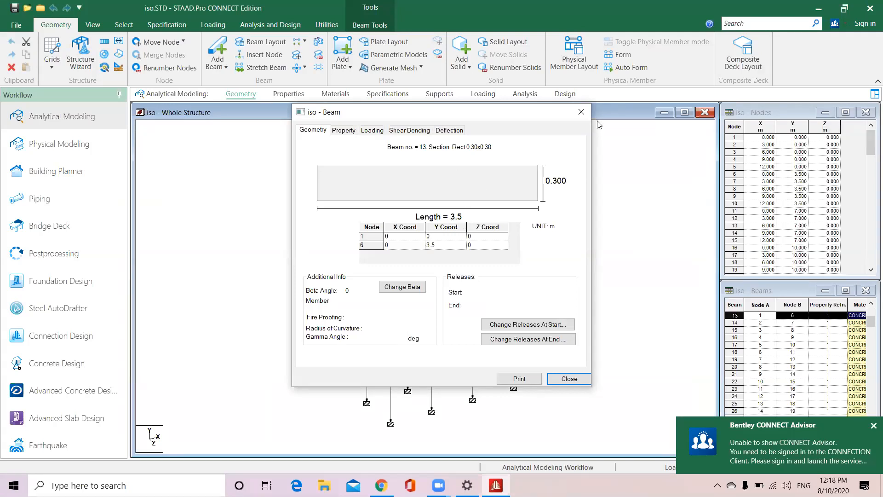
left_click(582, 112)
double_click(296, 269)
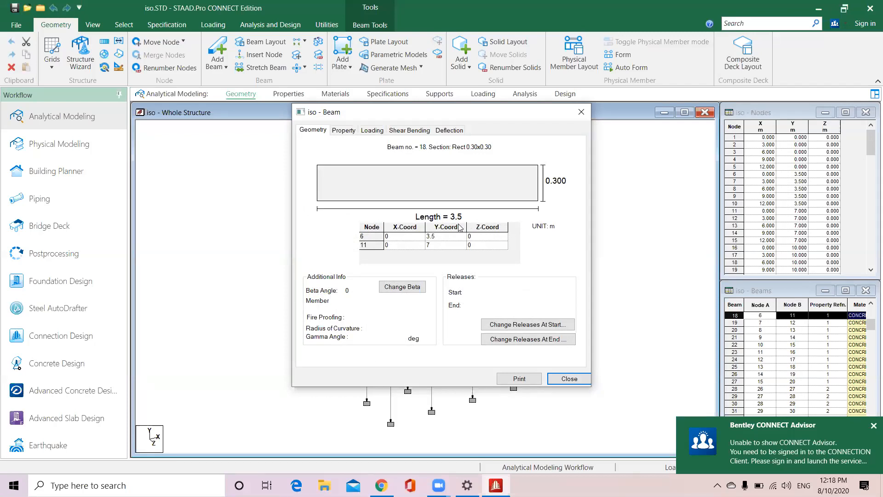
left_click(582, 112)
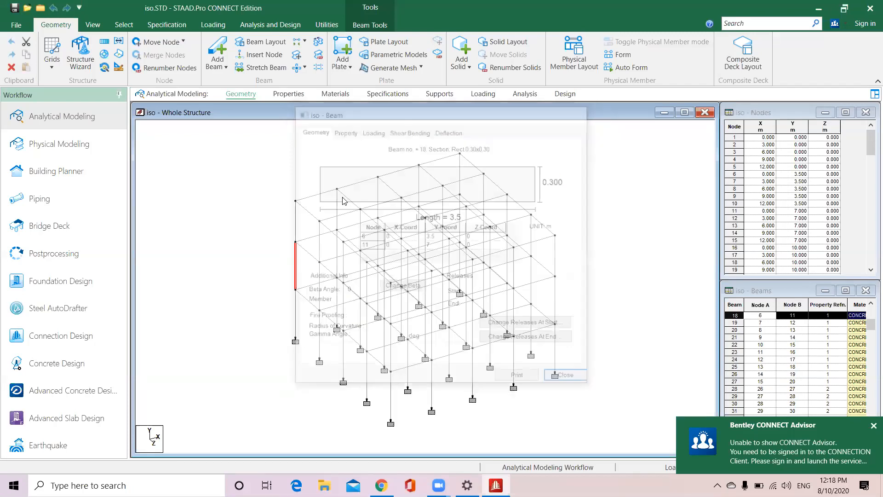
double_click(297, 214)
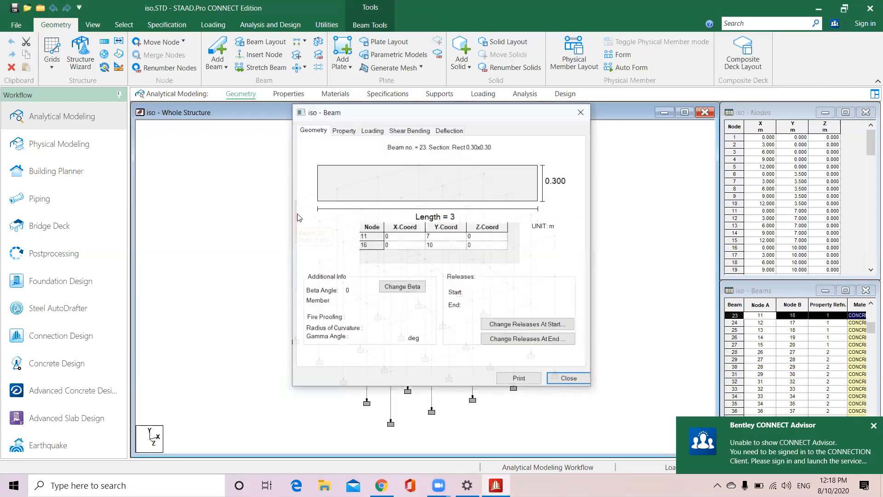
left_click(581, 111)
- Recheck the middle and lowest storey members of that corner column, and inspect the adjoining roof beam between nodes 16 and 17
left_click(297, 265)
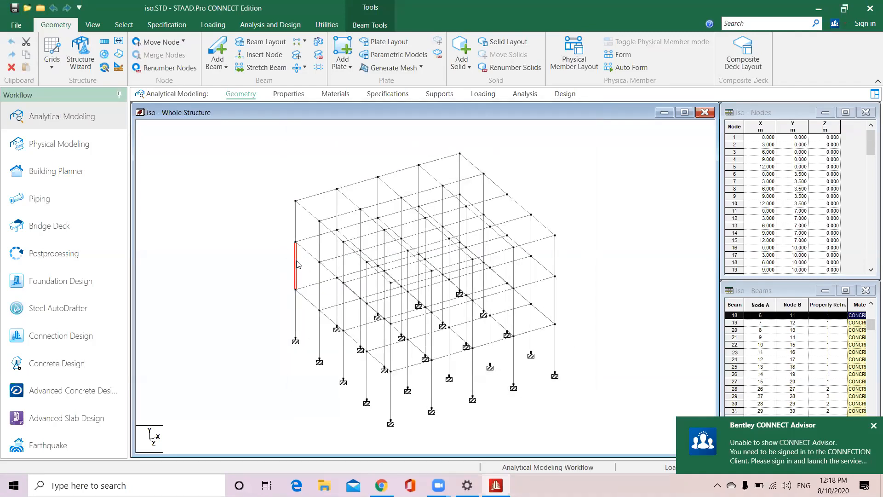
double_click(297, 265)
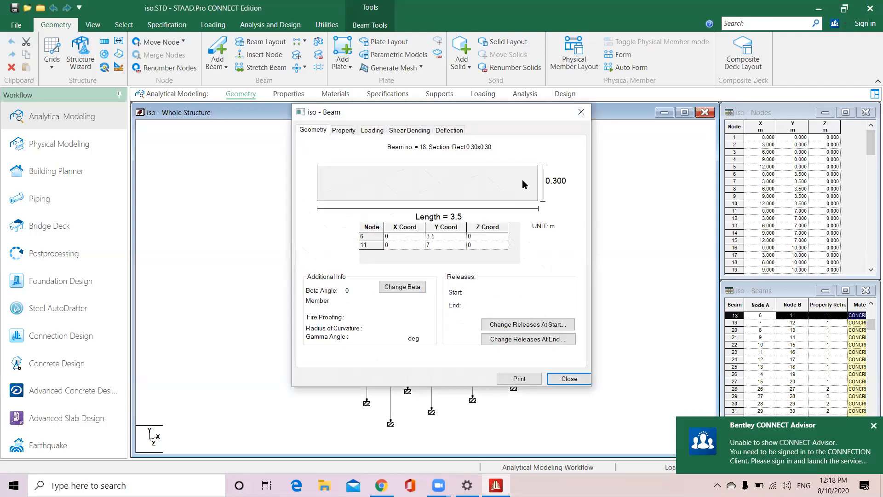
left_click(580, 113)
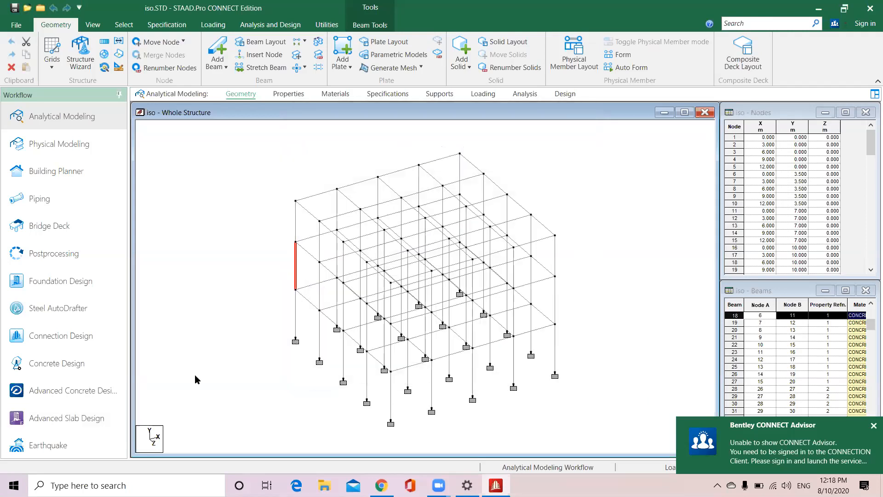
double_click(296, 317)
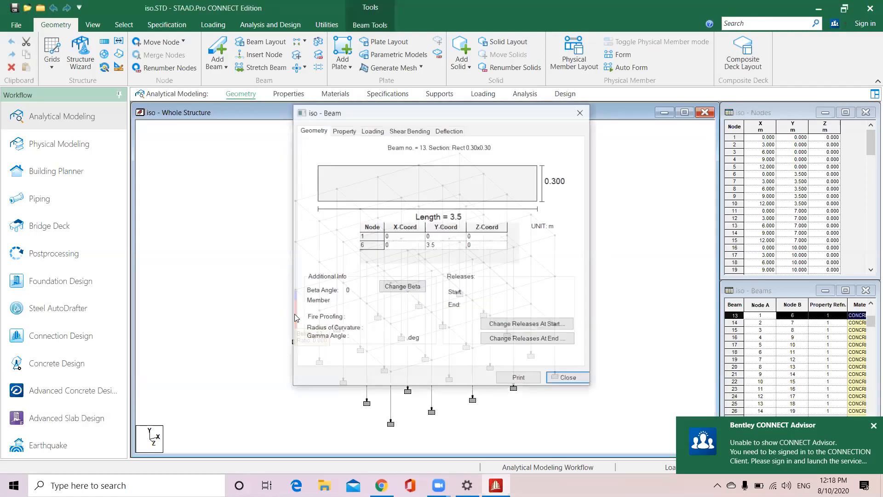
left_click(581, 111)
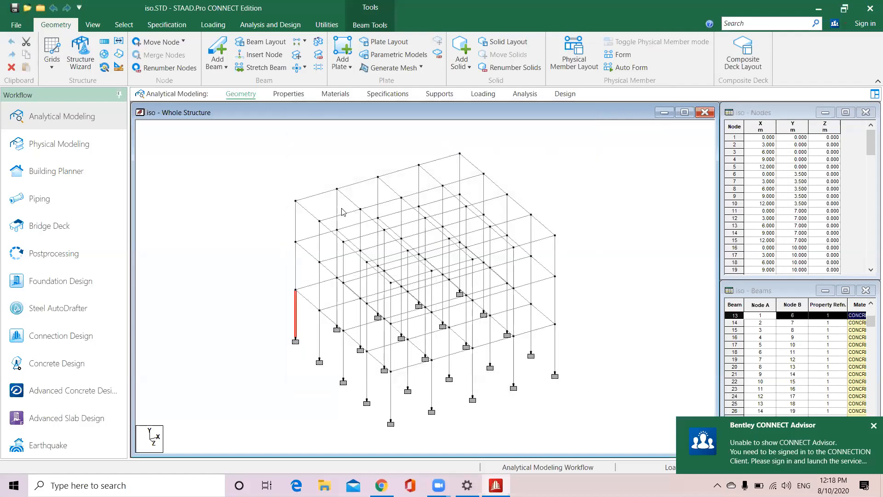
double_click(307, 198)
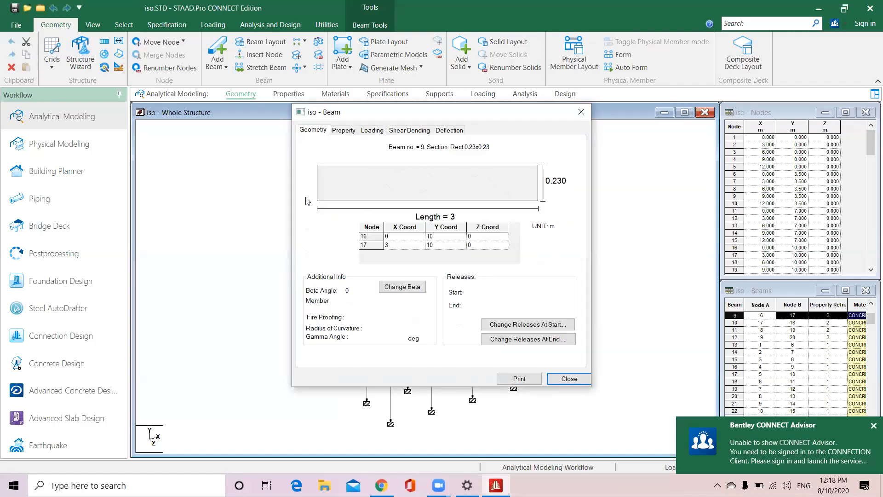
left_click(581, 112)
left_click(278, 179)
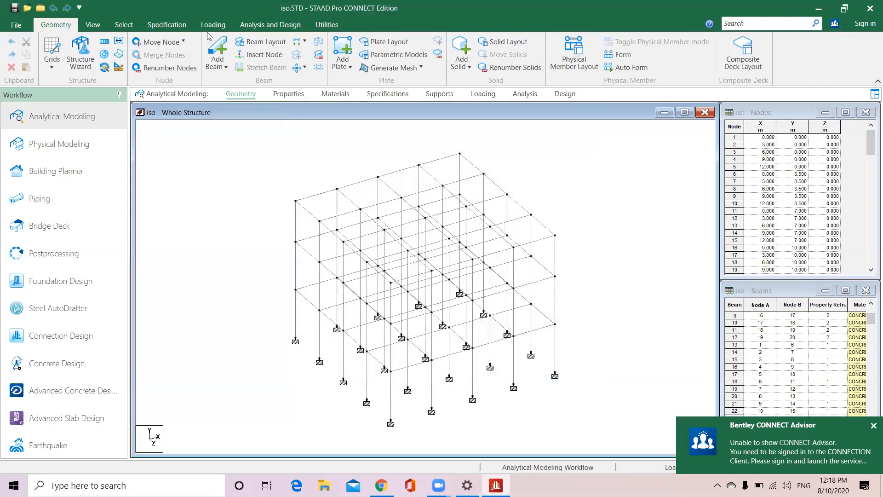
- Measure the node-to-node distance along the full roof edge from the corner above the inspected column, and close STAAD.Pro
left_click(320, 29)
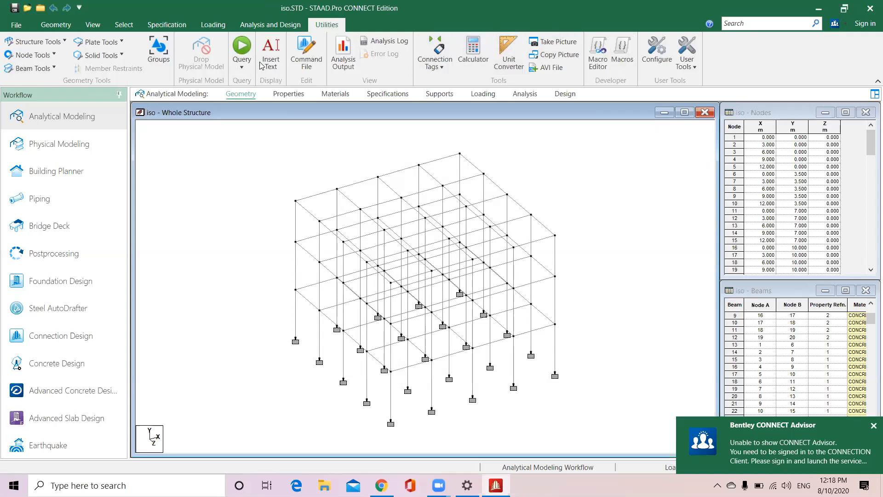
left_click(58, 56)
left_click(56, 118)
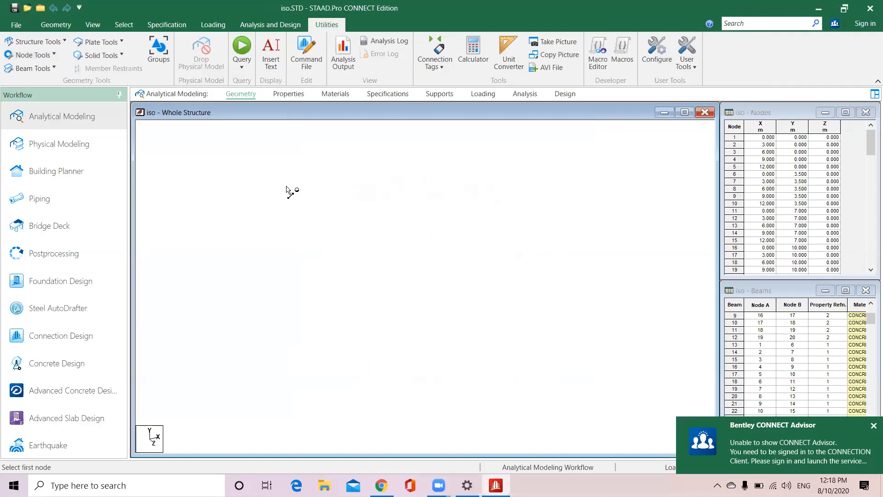
left_click(296, 201)
left_click(459, 155)
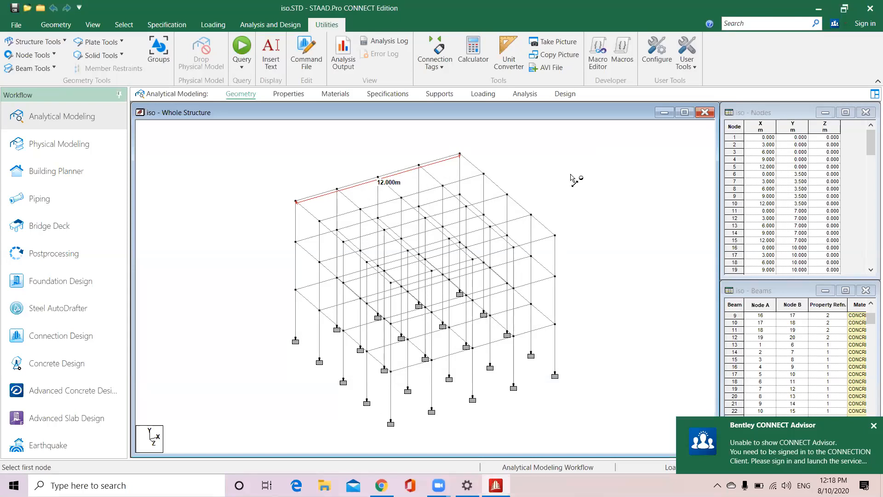
left_click(852, 15)
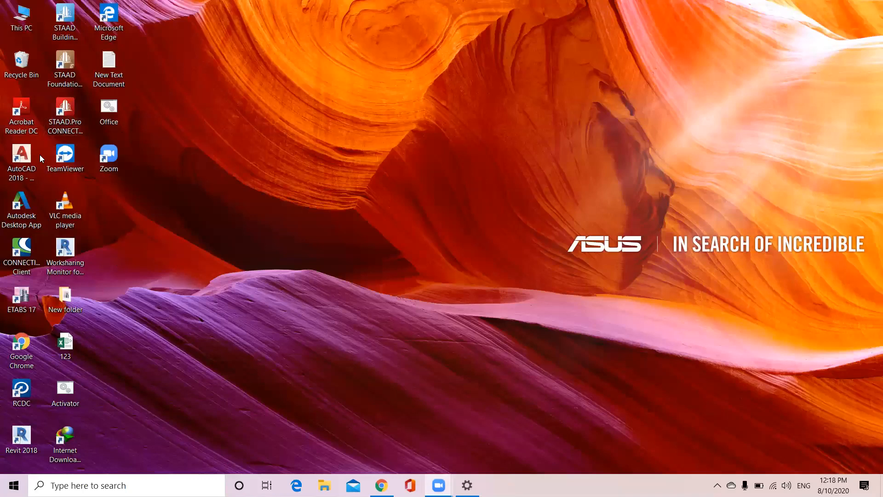
- Launch RCDC under the STAAD Advanced Concrete Design license and fill in project rw, client rw and engineer rwr
double_click(23, 383)
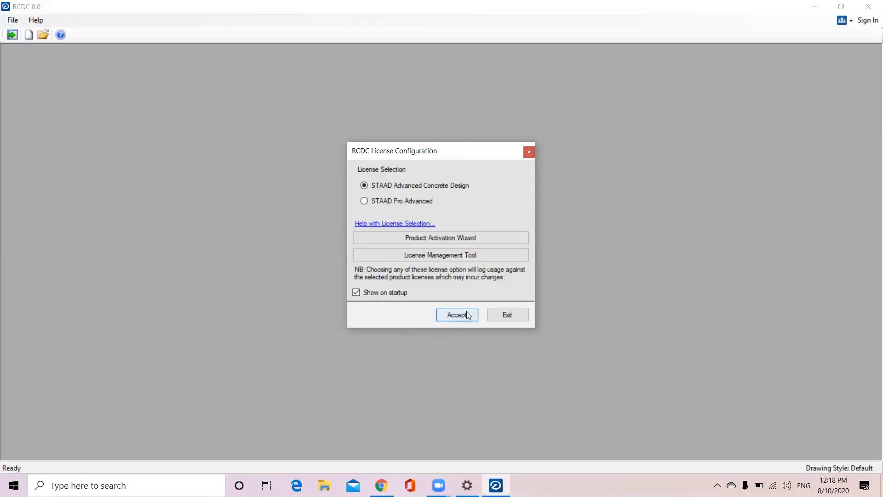
left_click(467, 315)
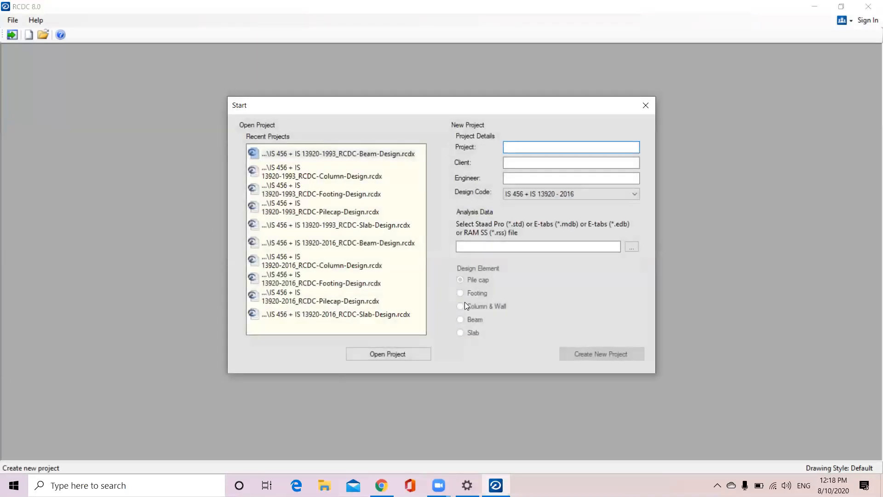
type("rw")
left_click(533, 171)
type("rw")
left_click(532, 179)
type("rwr")
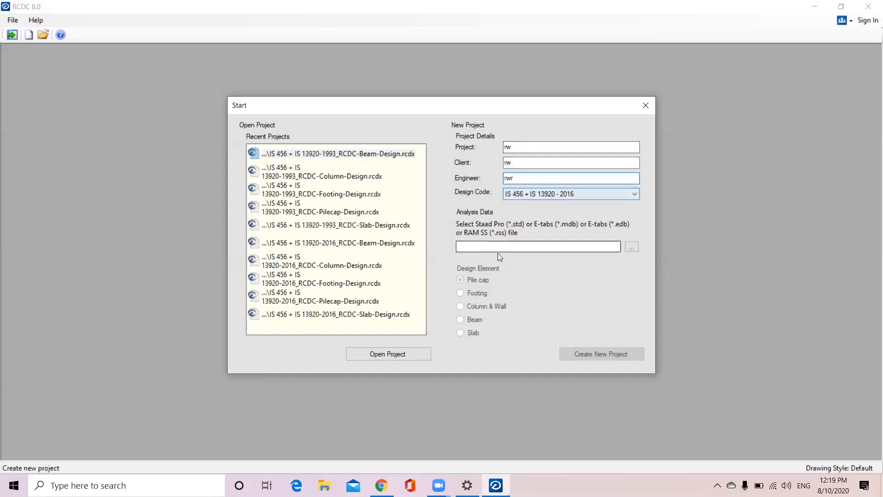
- Load iso.STD from the staad project folder as analysis data and create the new project for Column & Wall design
left_click(630, 247)
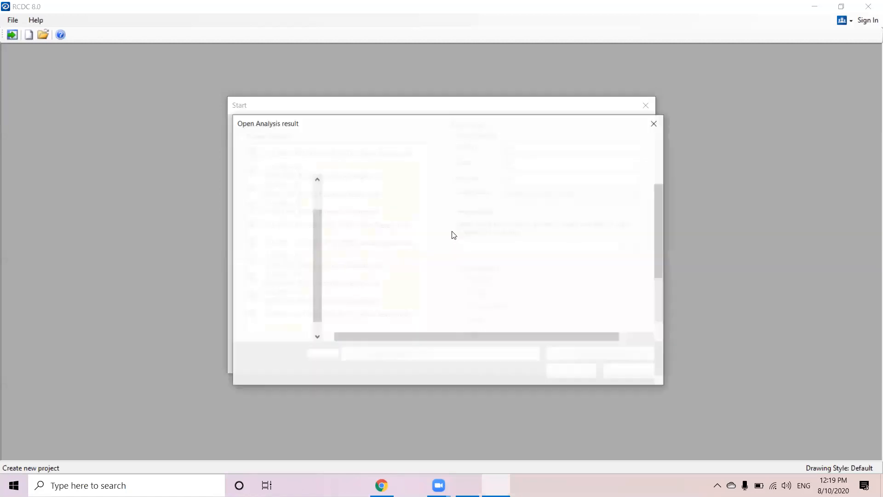
left_click(367, 293)
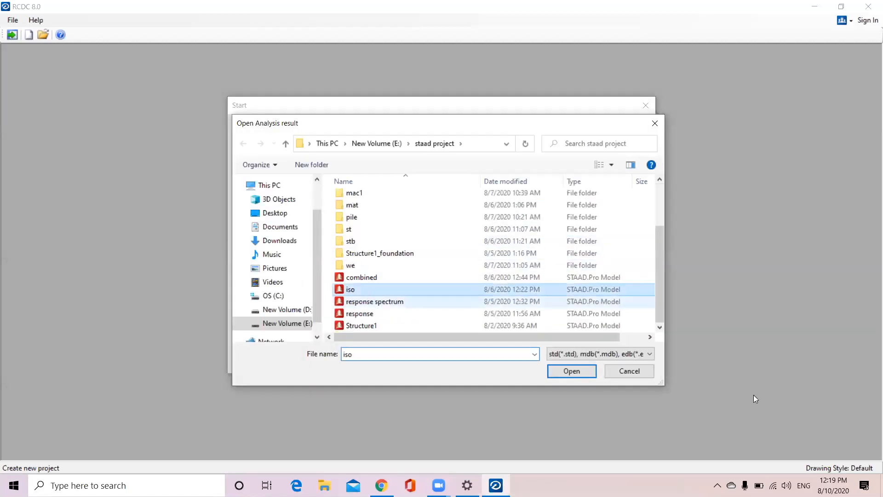
left_click(572, 370)
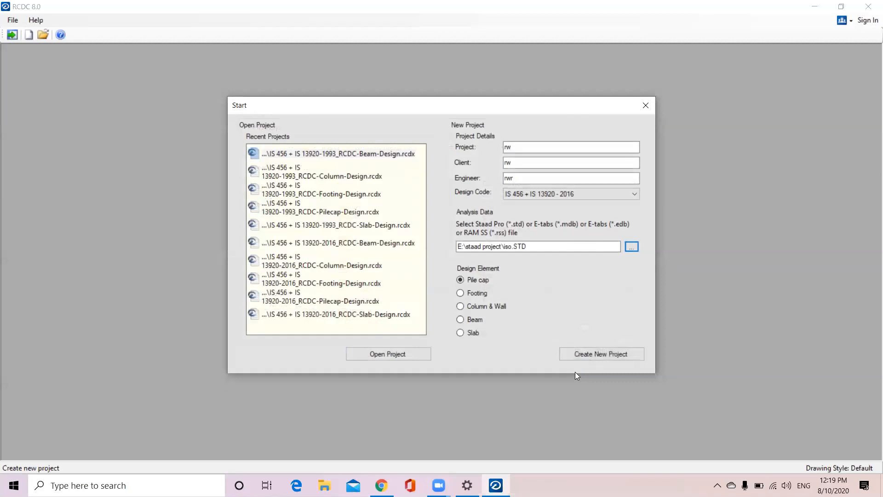
left_click(494, 307)
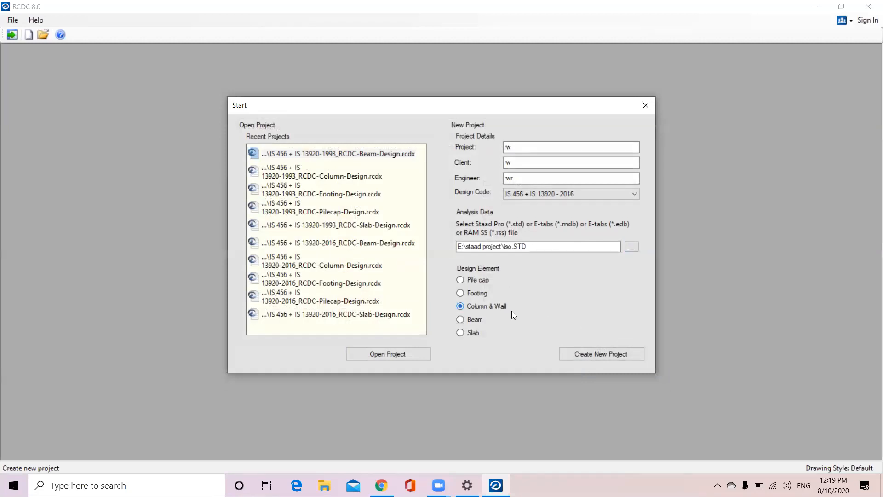
left_click(578, 356)
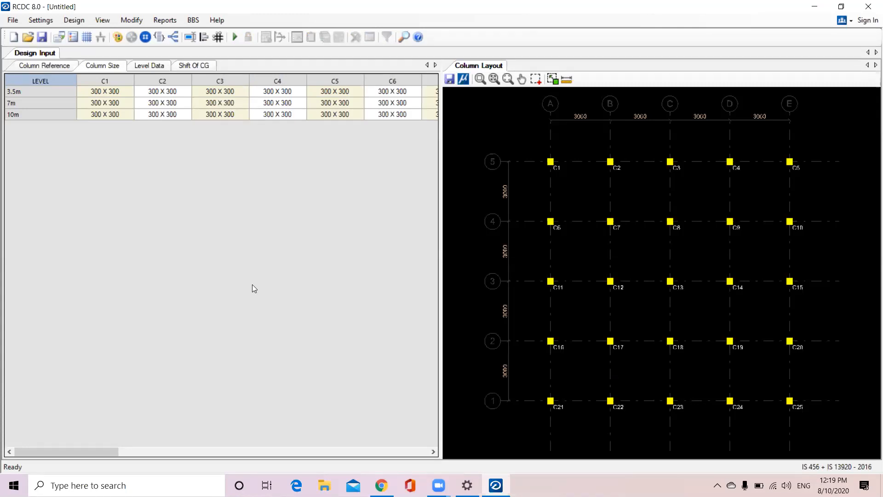
- Examine the sizes of columns C1 and C7 in the table against their positions in the column layout
left_click(13, 95)
left_click(107, 91)
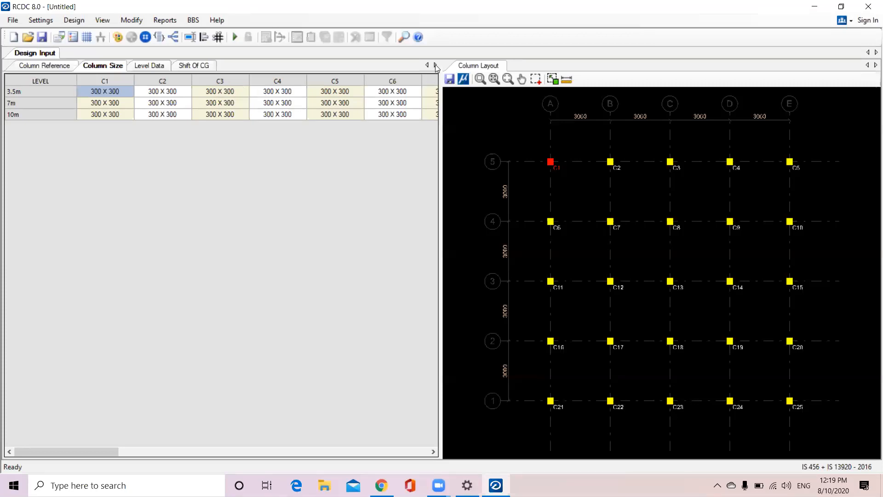
left_click(435, 80)
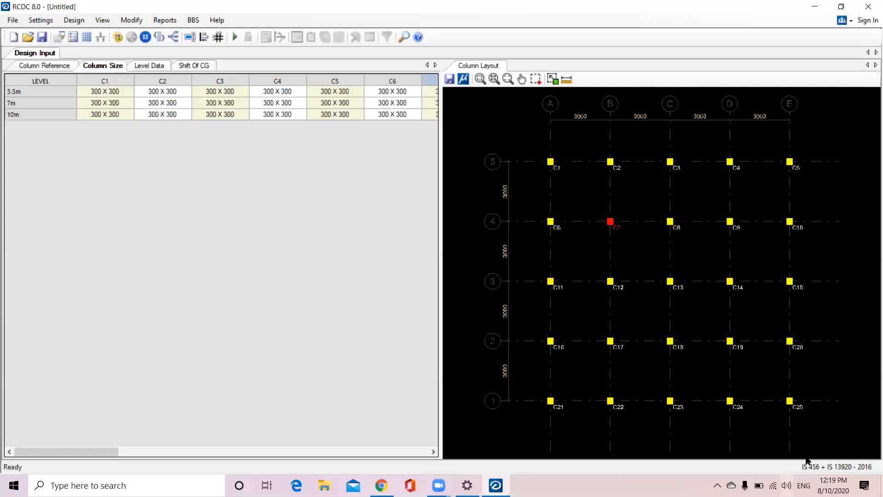
scroll(801, 415, "up", 2)
scroll(801, 413, "down", 2)
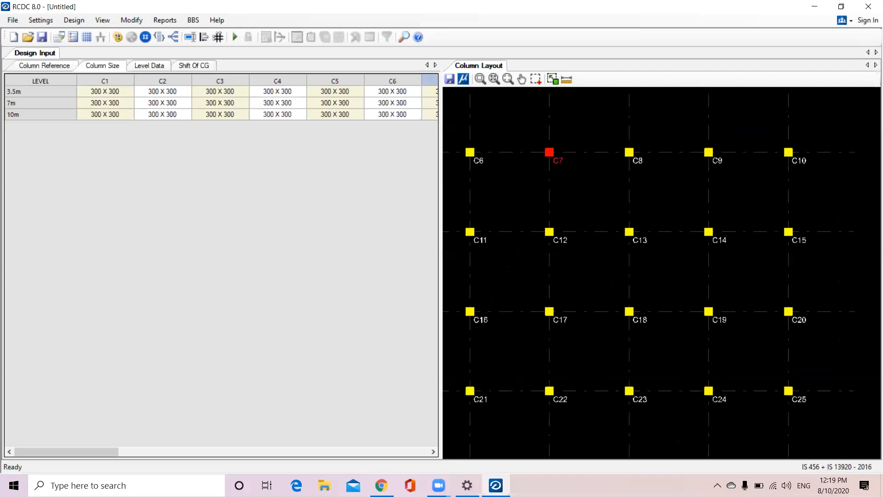
- Review the section sizes of all columns from C6 through C25 and back to C1, matching each to the column layout
left_click(389, 81)
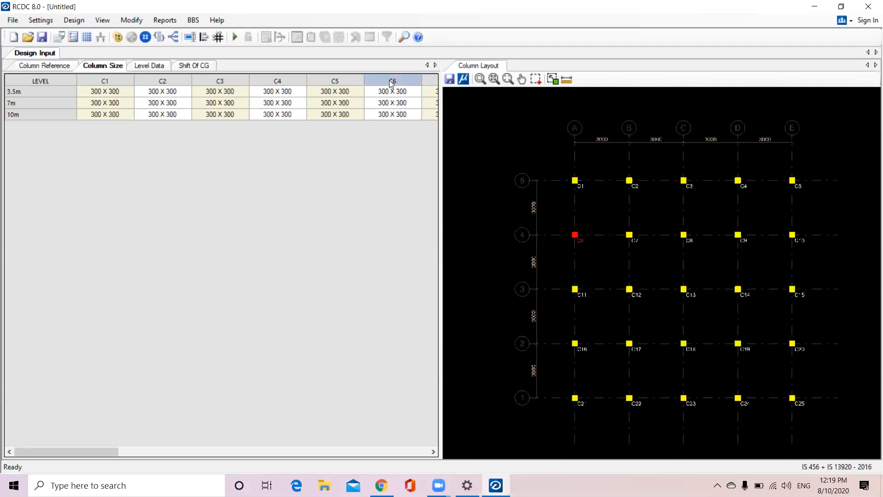
key("Right")
key("Right")
key("Right")
key("Right")
key("Right")
key("Right")
key("Right")
key("Right")
key("Right")
key("Right")
key("Right")
key("Right")
key("Right")
key("Right")
key("Right")
key("Right")
key("Right")
key("Right")
key("Right")
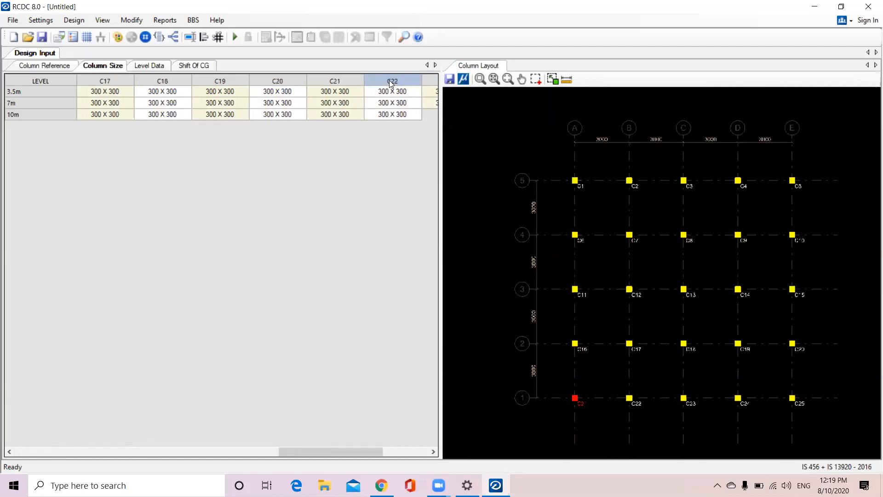
key("Left")
key("Left")
key("Left")
key("Left")
key("Left")
key("Left")
key("Left")
key("Left")
key("Left")
key("Left")
key("Left")
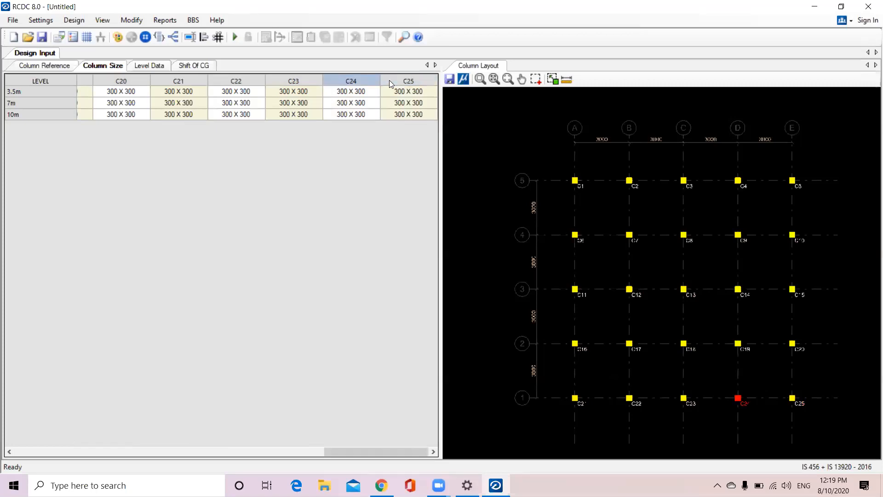
key("Left")
key("Left")
key("Left")
key("Left")
key("Left")
key("Left")
key("Left")
key("Left")
key("Left")
key("Left")
key("Left")
key("Left")
key("Left")
key("Left")
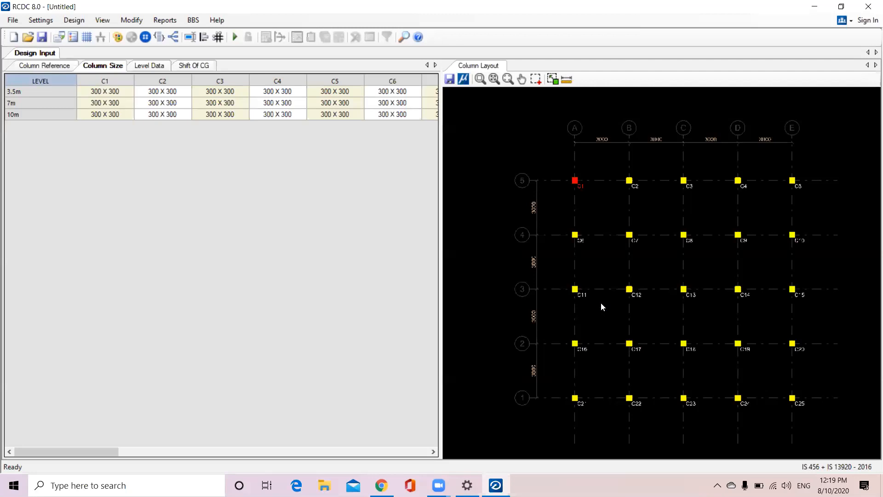
- Check column C1's section sizes at the 3.5 m, 7 m and 10 m levels and its column references
left_click(81, 93)
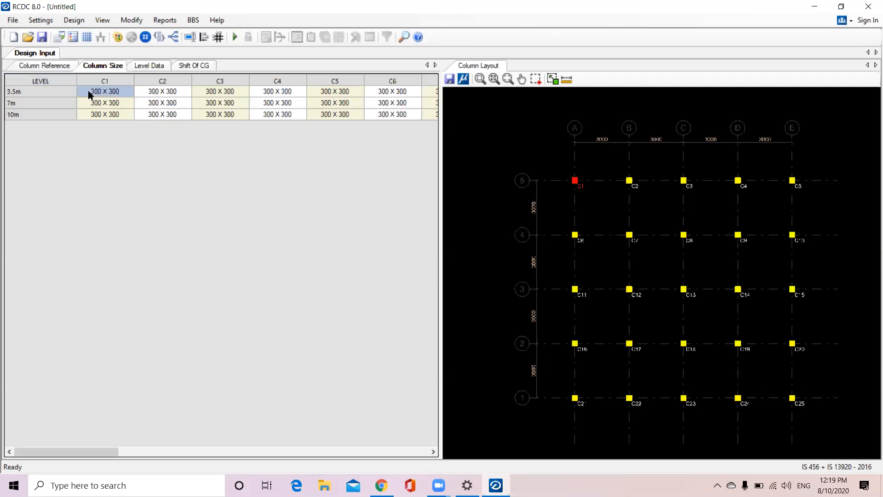
left_click(54, 103)
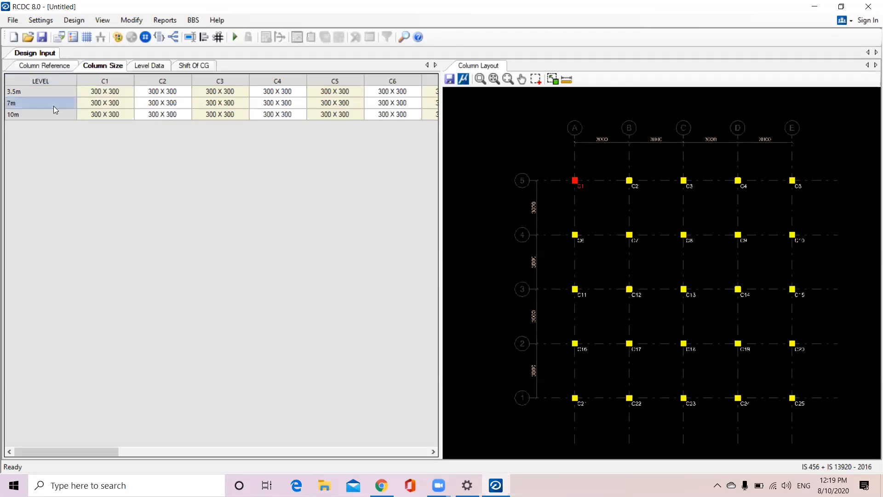
left_click(94, 115)
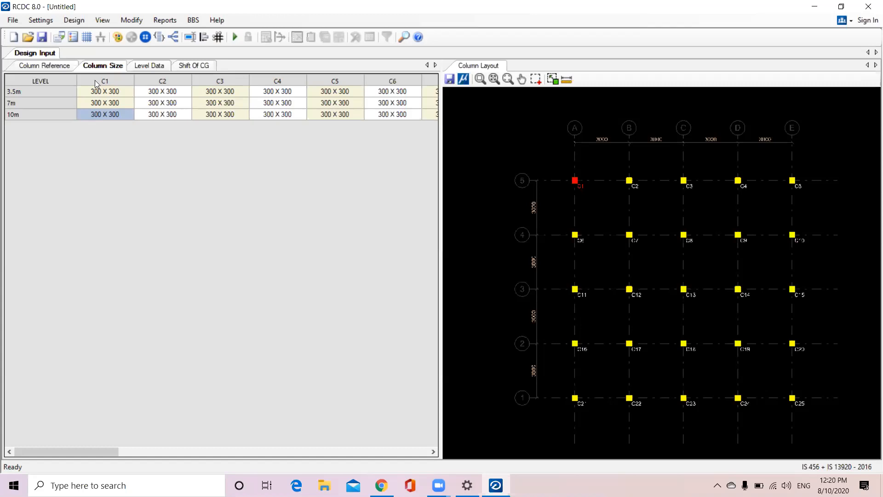
left_click(46, 65)
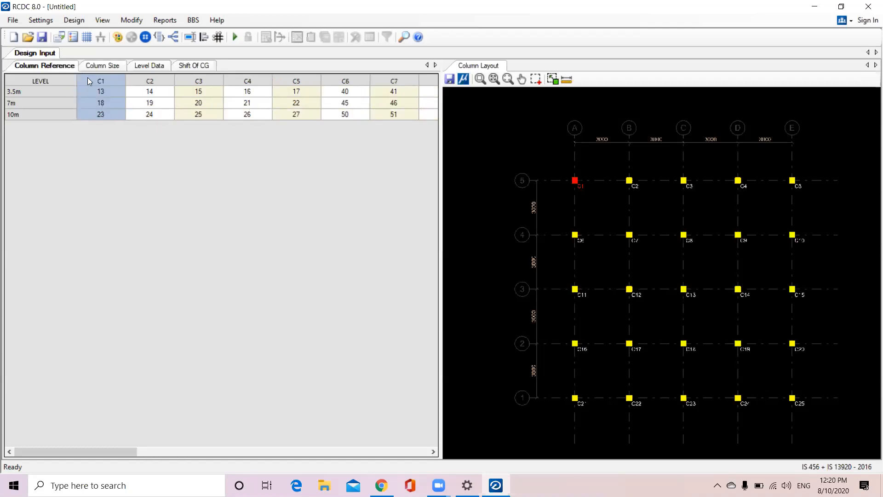
left_click(102, 65)
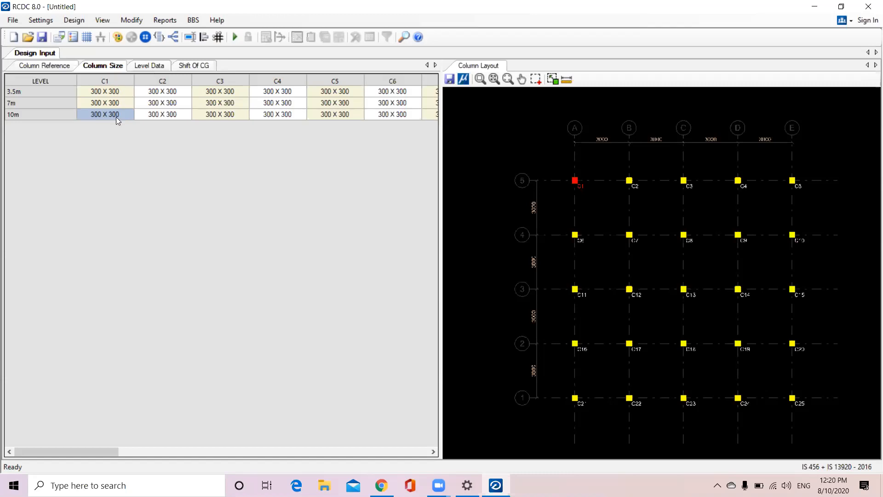
- Look over the material data per level and the shift of CG, and return to the column sizes
left_click(146, 65)
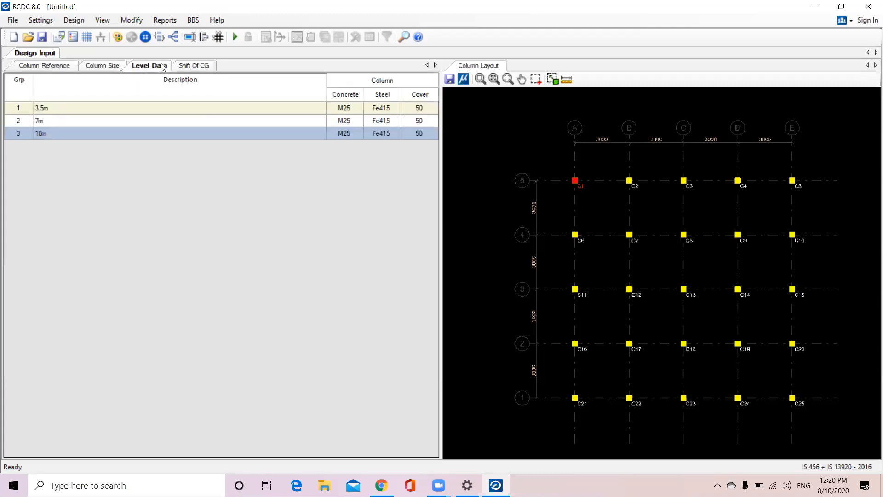
left_click(189, 67)
left_click(114, 67)
- Inspect the shape and B and D dimension options for column C1 at the 3.5 m level, and dismiss them
left_click(117, 91)
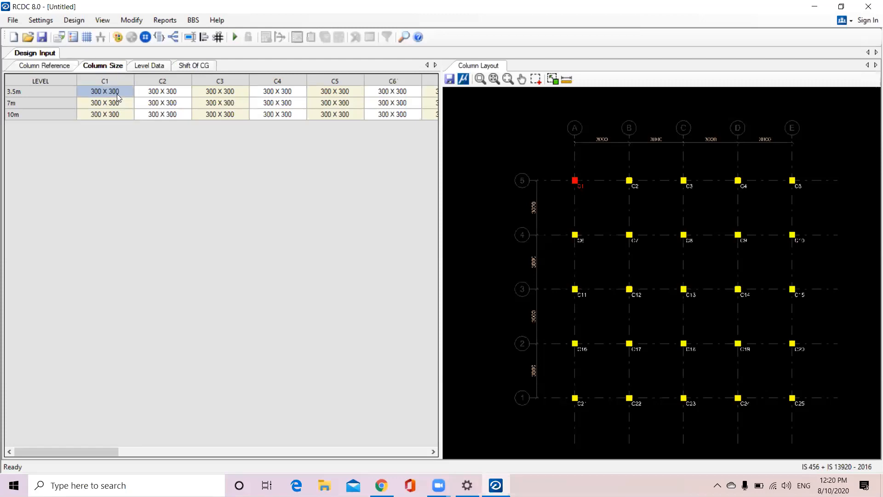
right_click(117, 94)
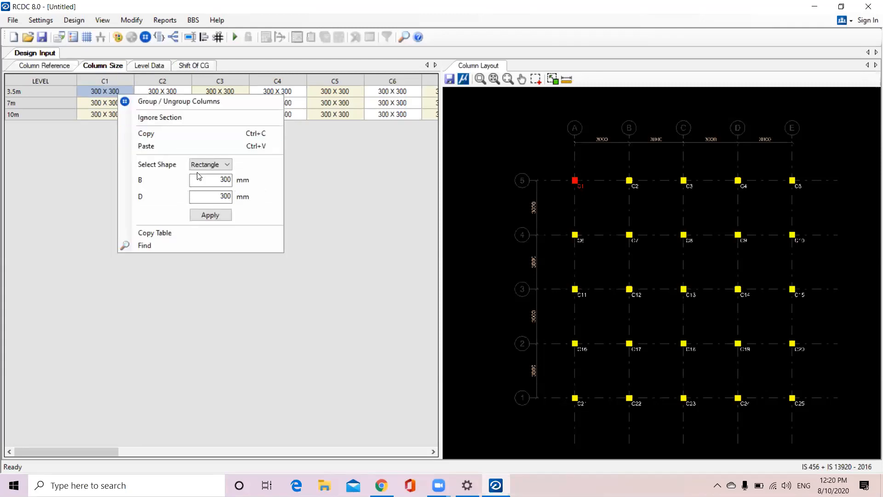
double_click(220, 184)
left_click(67, 213)
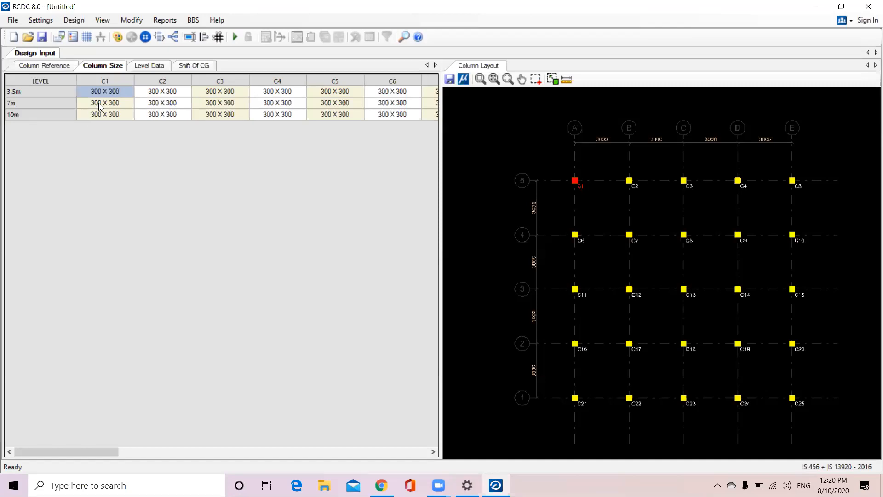
- Examine the available steel grades and the concrete cover for the 3.5 m level in the level data
left_click(143, 67)
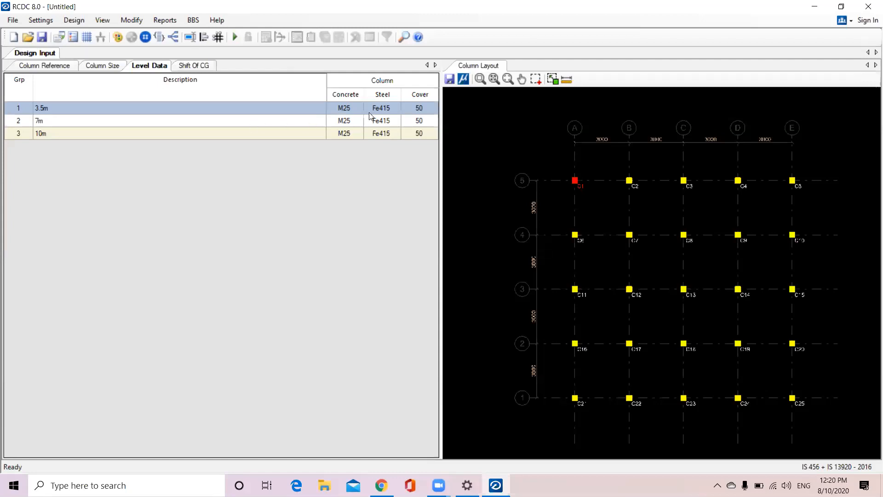
left_click(381, 111)
left_click(394, 108)
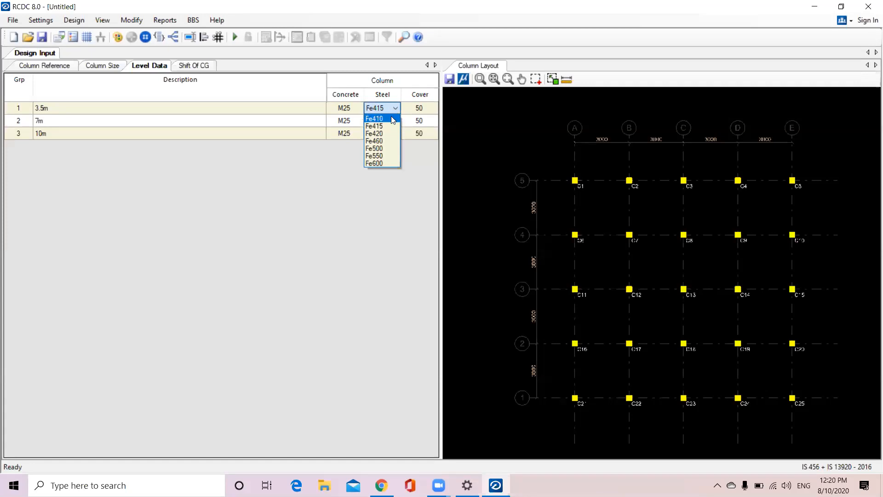
left_click(393, 109)
left_click(427, 109)
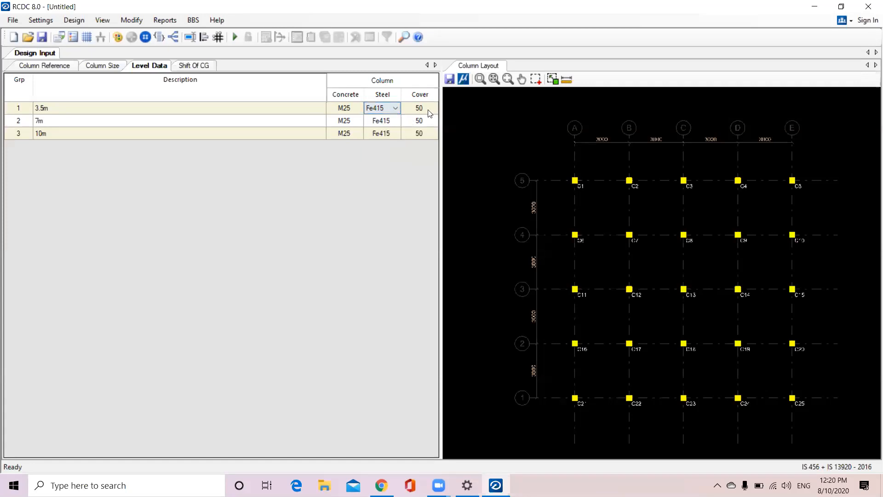
left_click(428, 110)
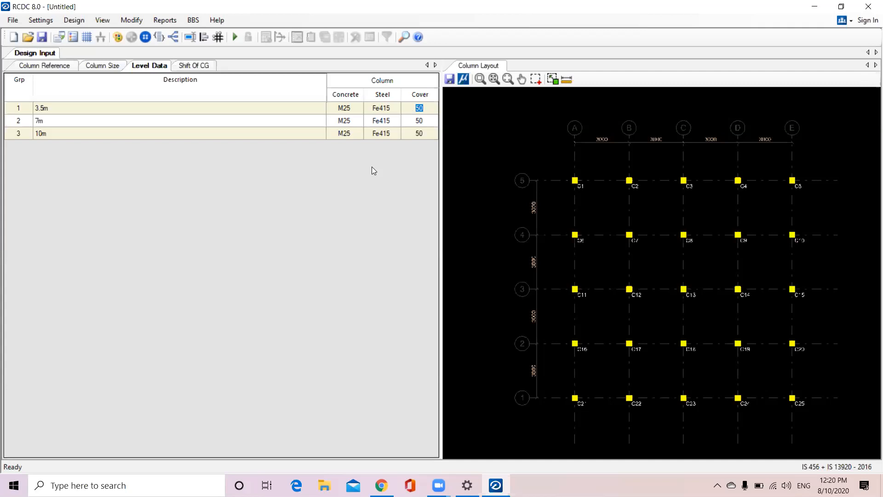
- Check the shift of CG table, and return through the column sizes to the column references
left_click(189, 67)
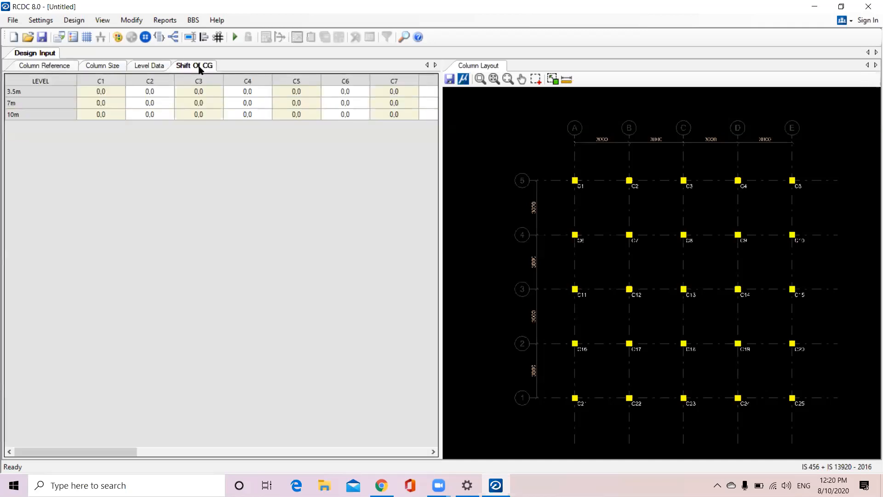
left_click(98, 67)
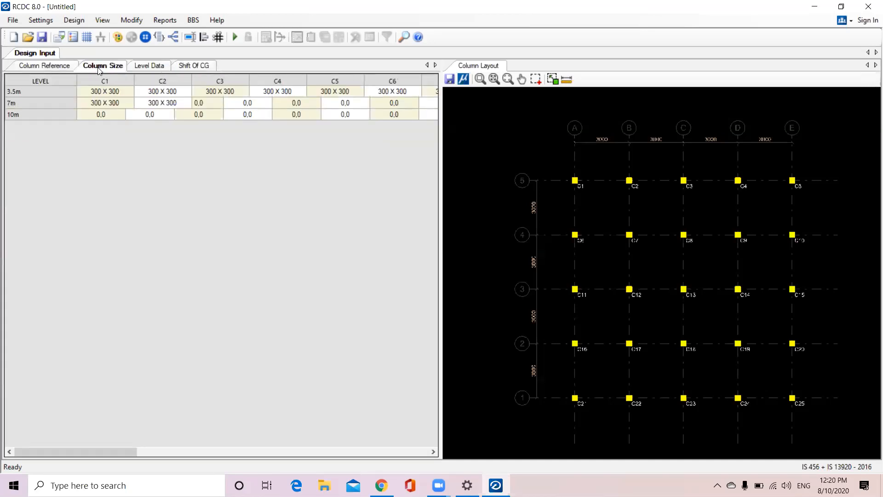
left_click(35, 68)
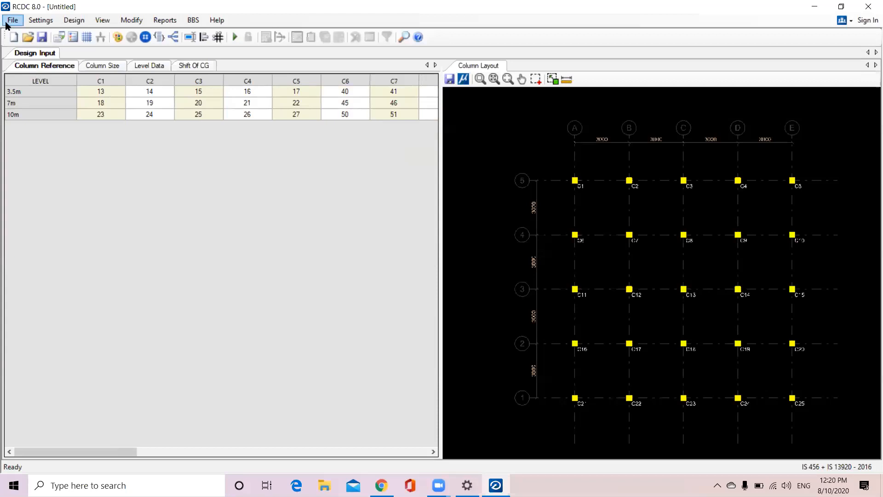
- Review the design settings for ductility, effective length, design method, shear walls and minimum eccentricity, and close them
left_click(37, 20)
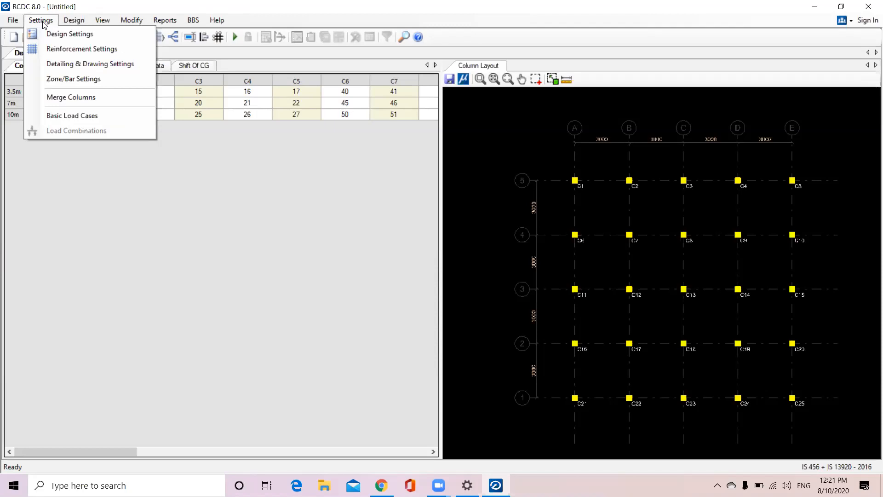
left_click(59, 36)
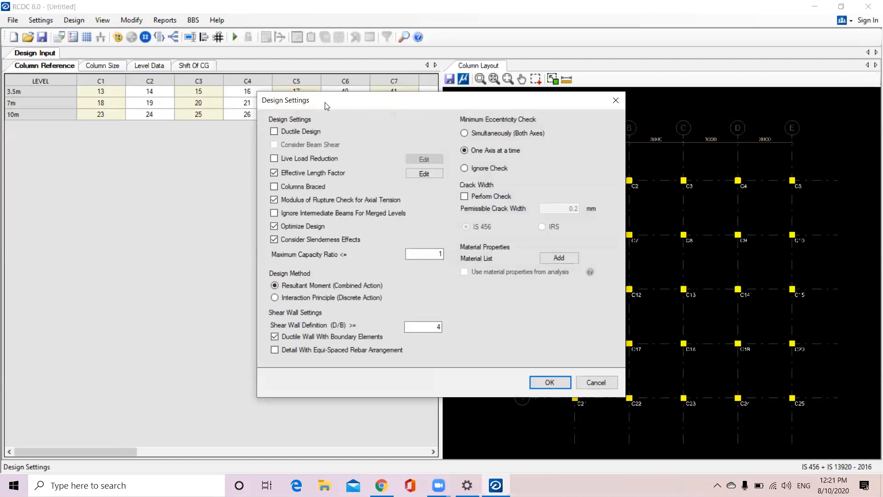
left_click_drag(327, 106, 400, 95)
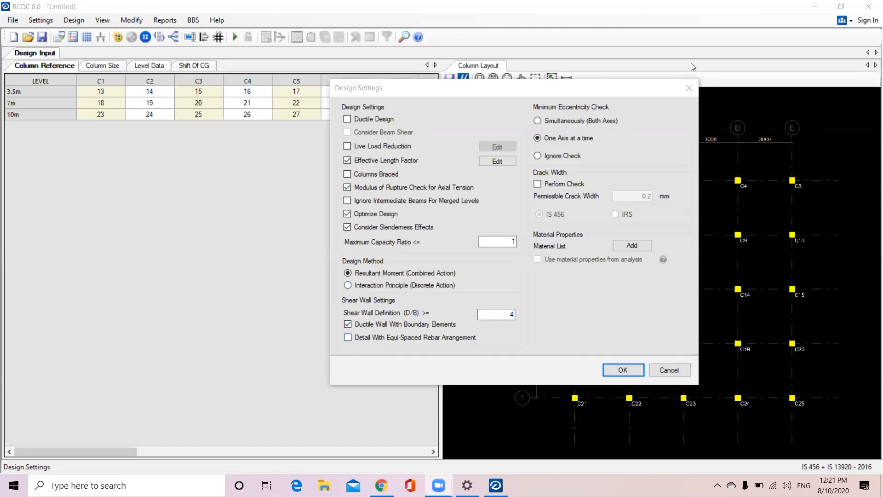
left_click(689, 87)
- Bring up the reinforcement settings and examine the minimum and maximum column steel percentages
left_click(30, 22)
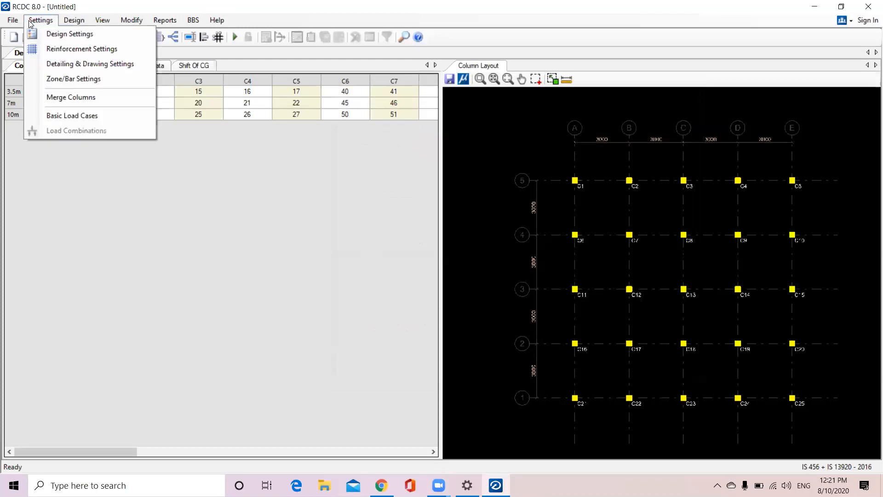
left_click(67, 50)
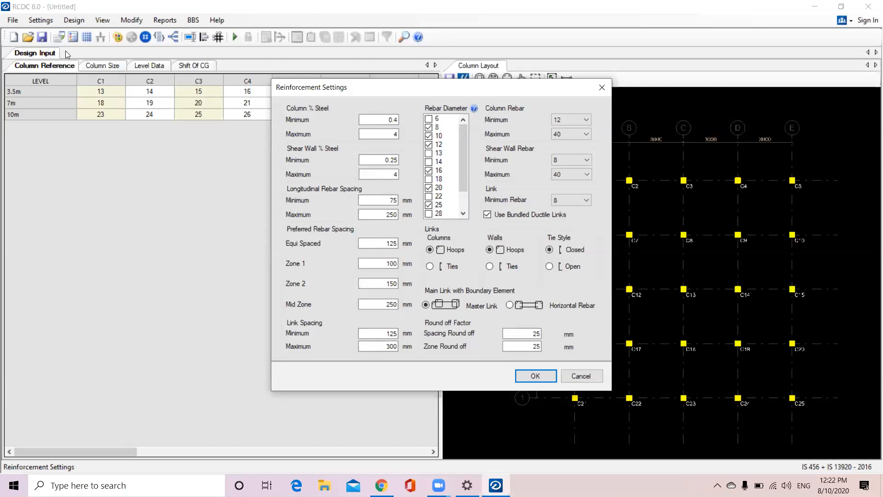
left_click(270, 90)
left_click(371, 123)
left_click(395, 133)
left_click_drag(395, 133, 381, 127)
double_click(387, 119)
- Examine the longitudinal and preferred rebar spacing values and the available minimum column rebar diameters
left_click(381, 203)
double_click(386, 245)
double_click(392, 263)
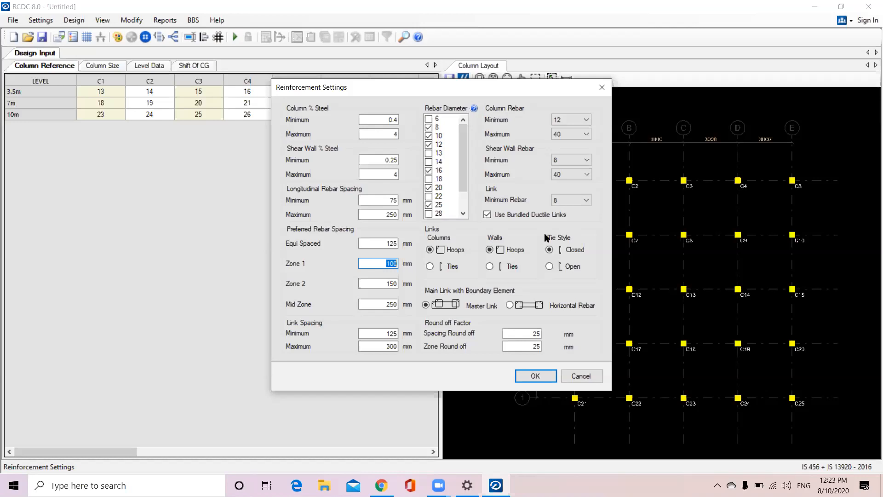
left_click(587, 120)
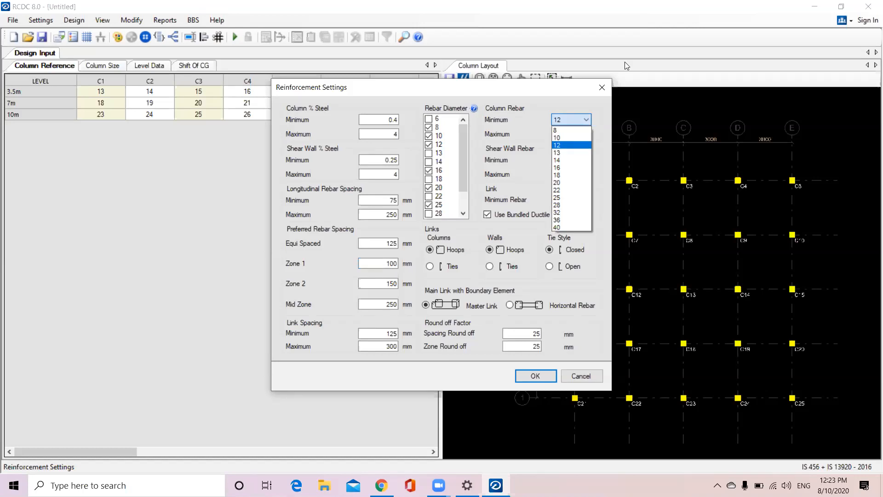
left_click(625, 61)
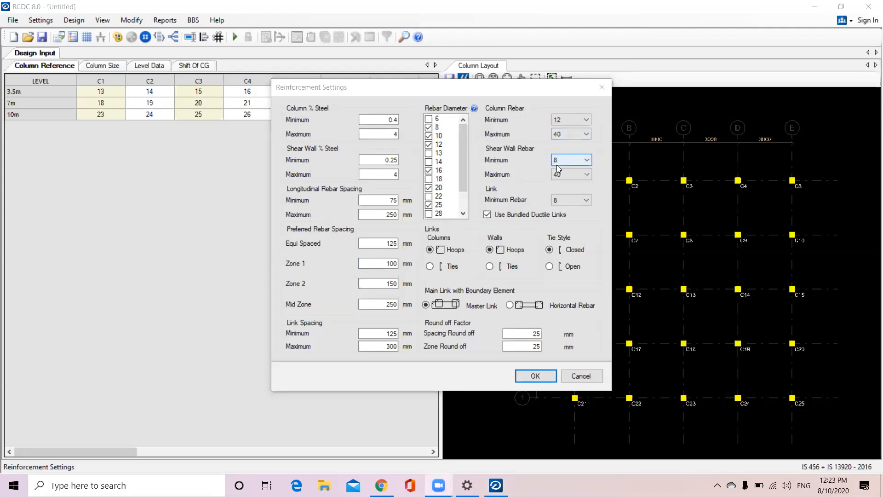
- Set the minimum shear wall rebar diameter to 10 and accept the reinforcement settings
left_click(584, 161)
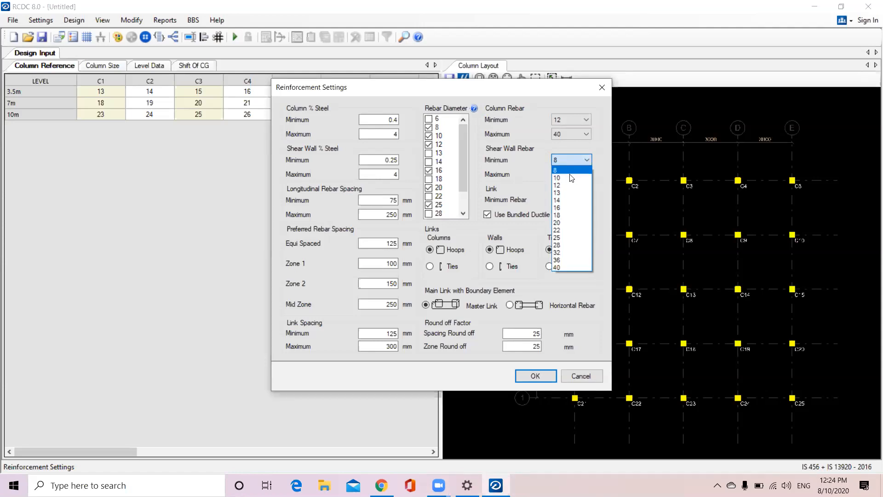
left_click(564, 178)
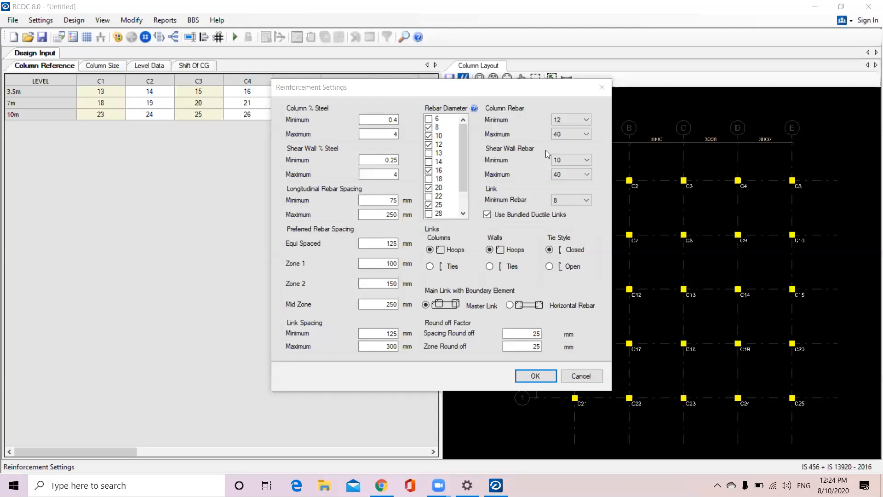
left_click(536, 377)
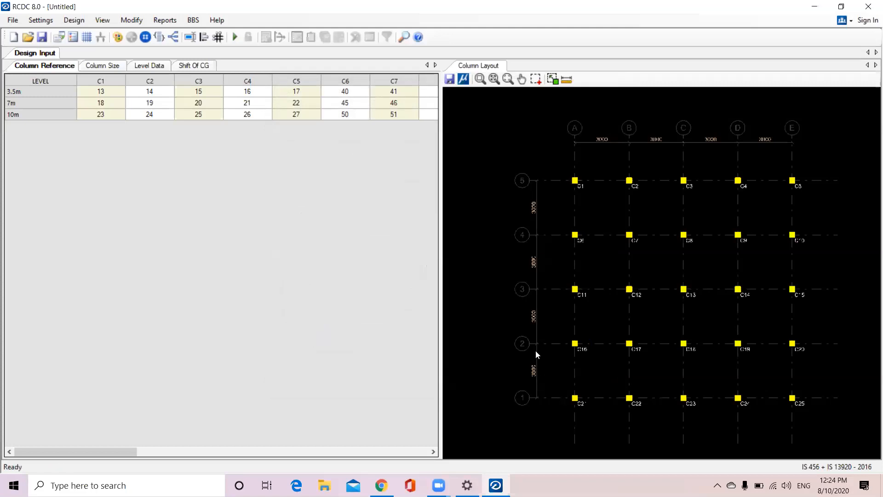
- Review the detailing and drawing settings for labels, laps and splices, and accept them
left_click(40, 21)
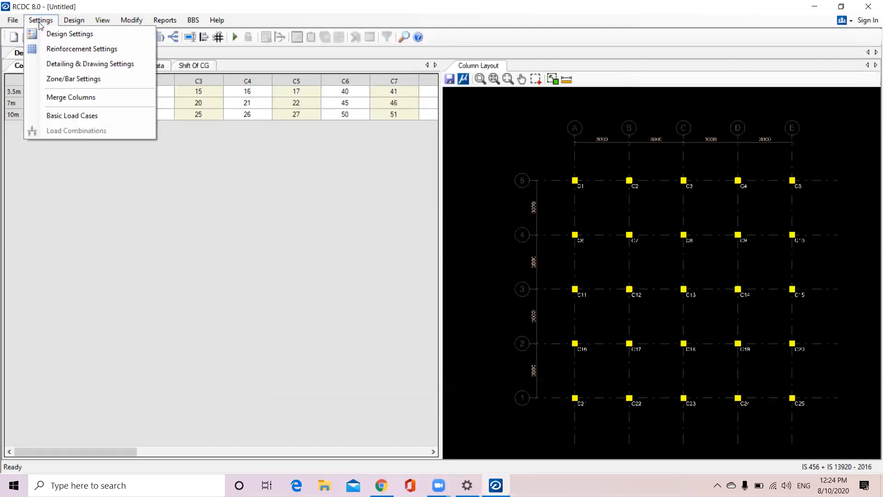
left_click(54, 67)
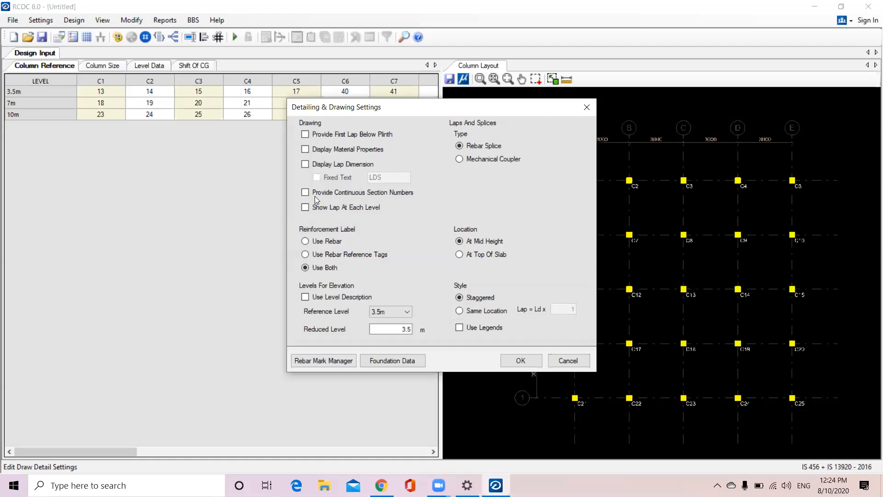
left_click(520, 361)
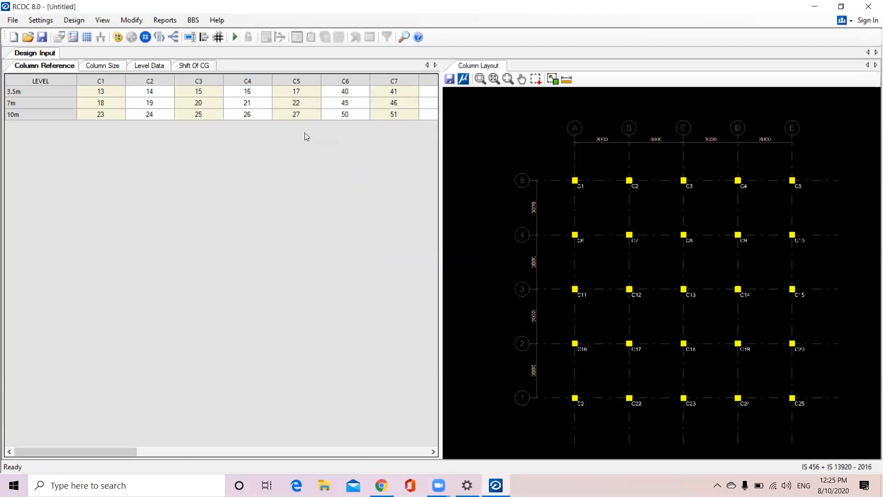
- In the basic load cases, assign the Dead Load type to LOAD 1: DL and Live Load to LOAD 2: LL
left_click(49, 22)
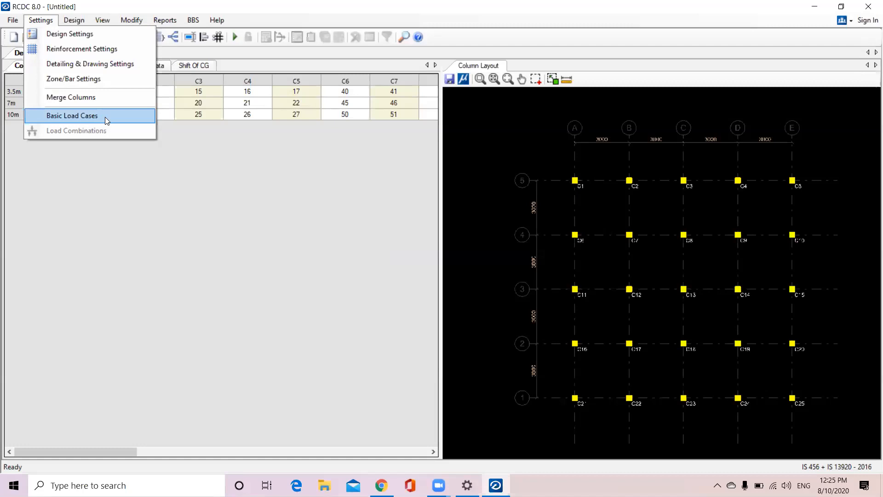
left_click(342, 93)
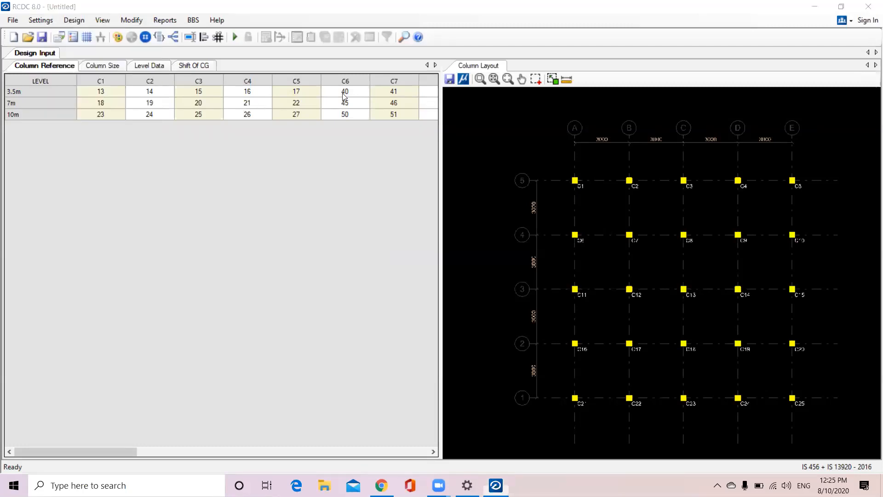
left_click(49, 11)
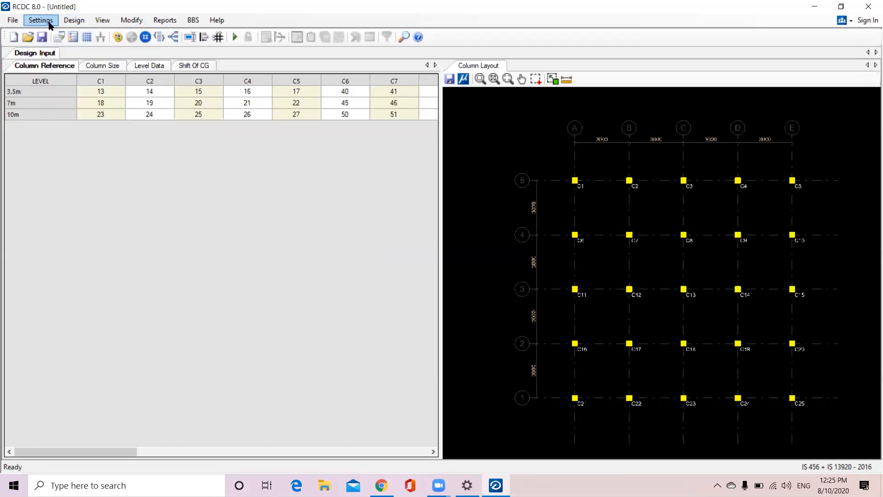
left_click(49, 23)
left_click(91, 122)
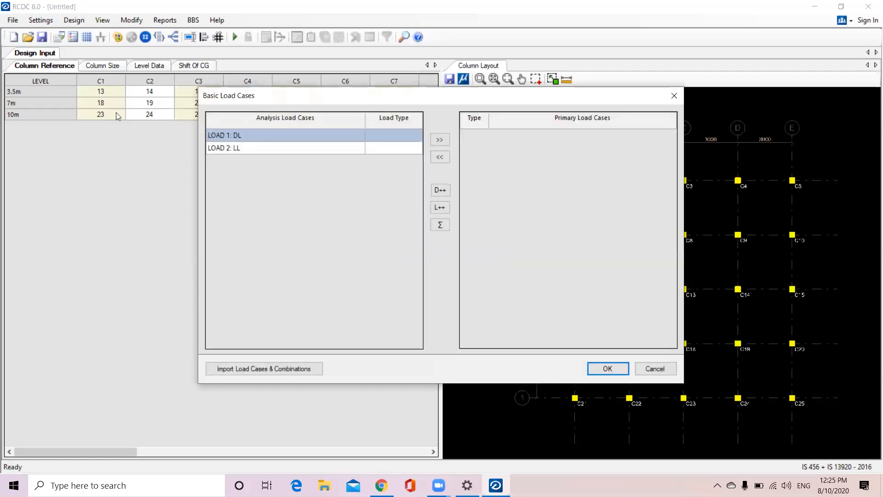
left_click(394, 138)
left_click(421, 135)
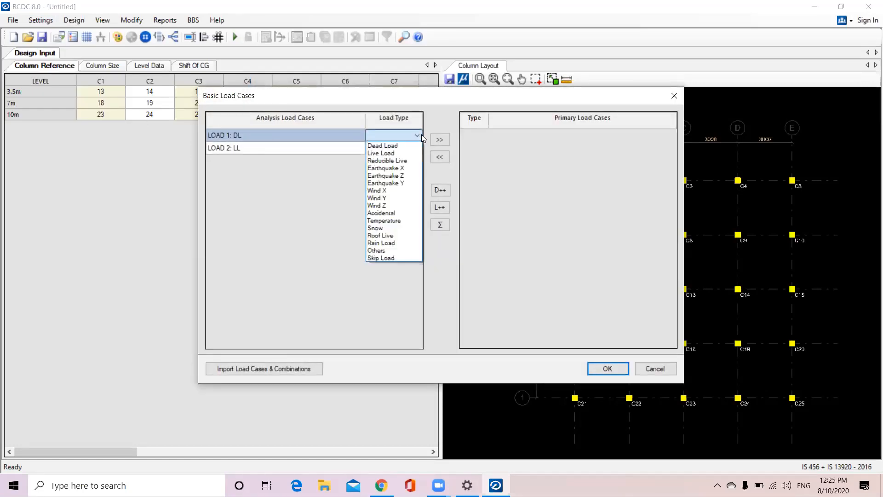
left_click(397, 145)
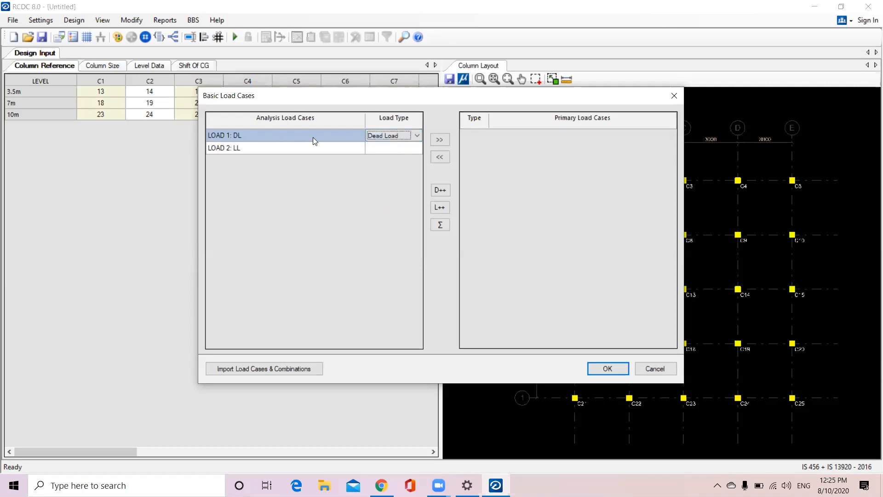
left_click(402, 152)
left_click(417, 149)
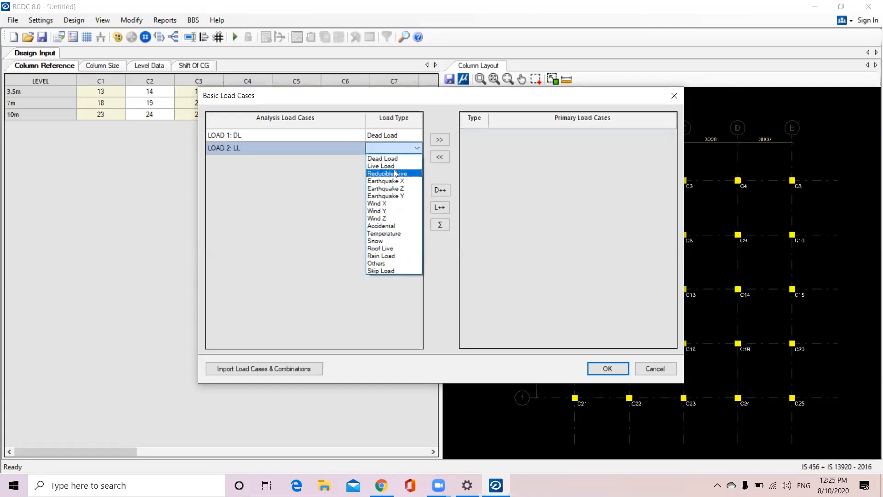
left_click(388, 166)
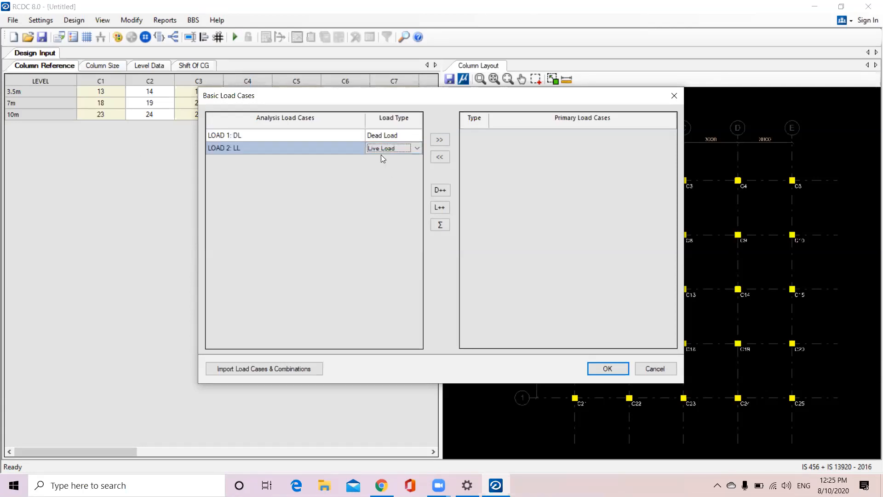
- Add the assigned DL and LL cases to the primary load cases and confirm the basic load cases
right_click(315, 138)
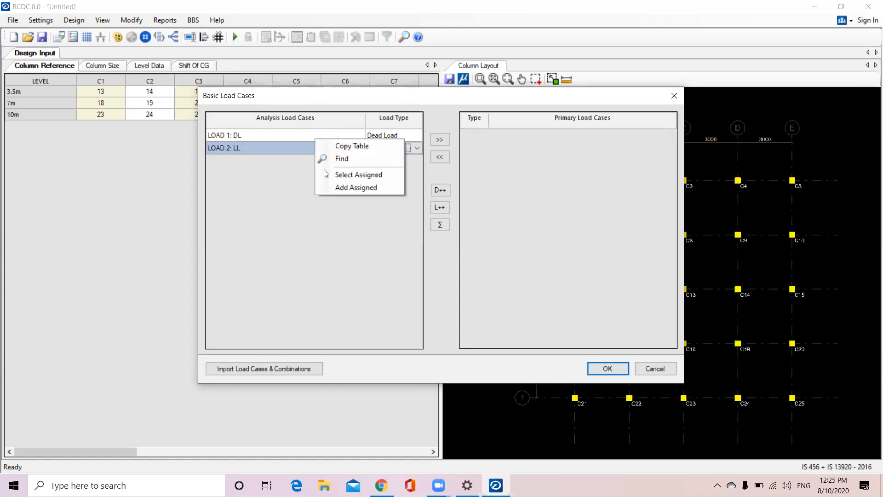
left_click(354, 174)
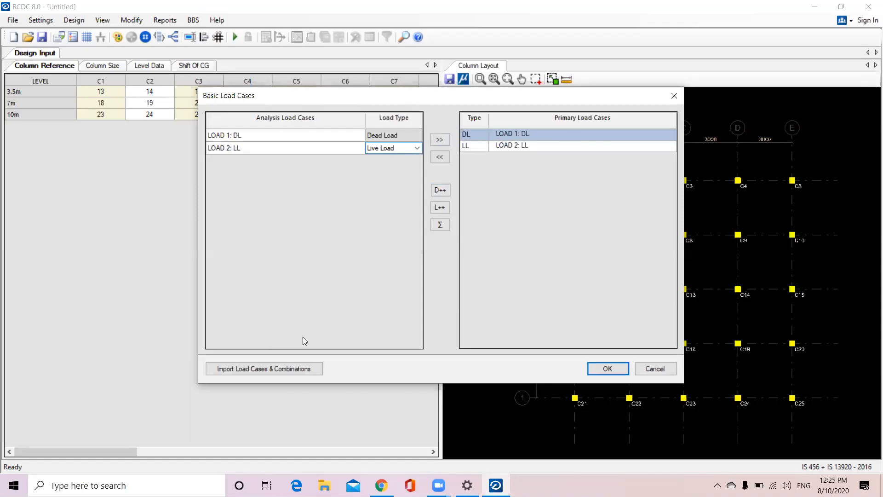
left_click(308, 369)
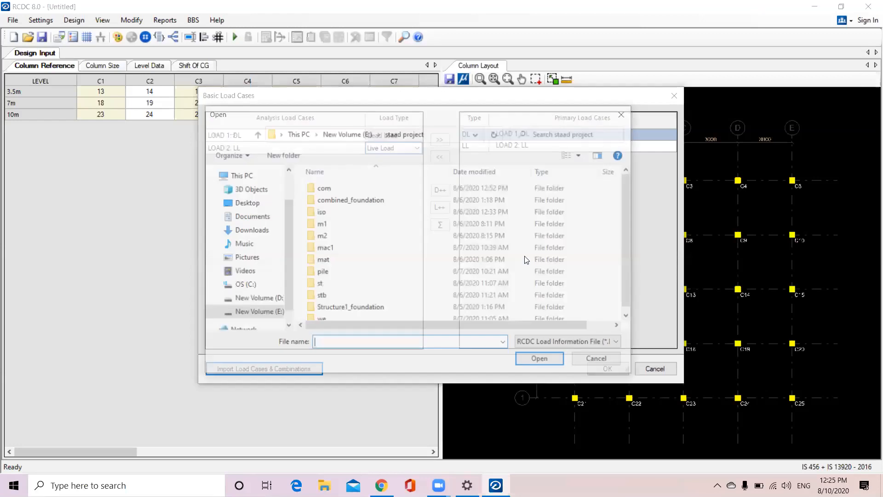
left_click(625, 113)
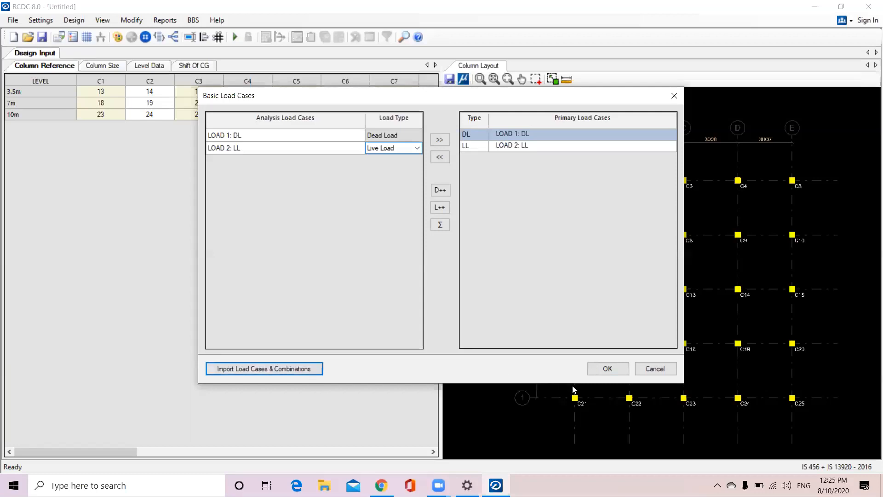
left_click(607, 369)
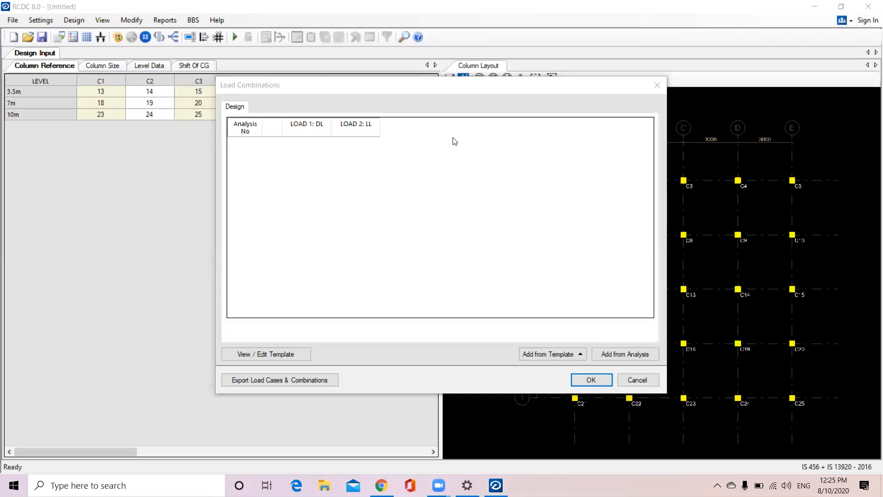
left_click(540, 356)
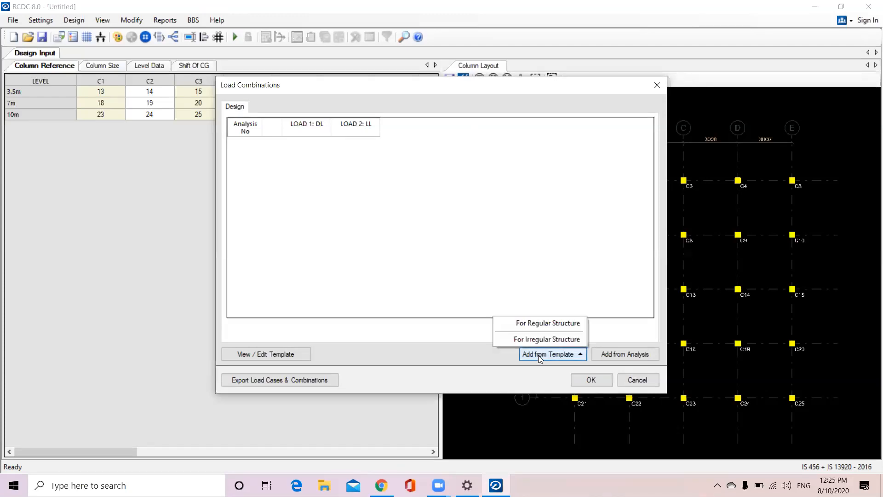
left_click(538, 324)
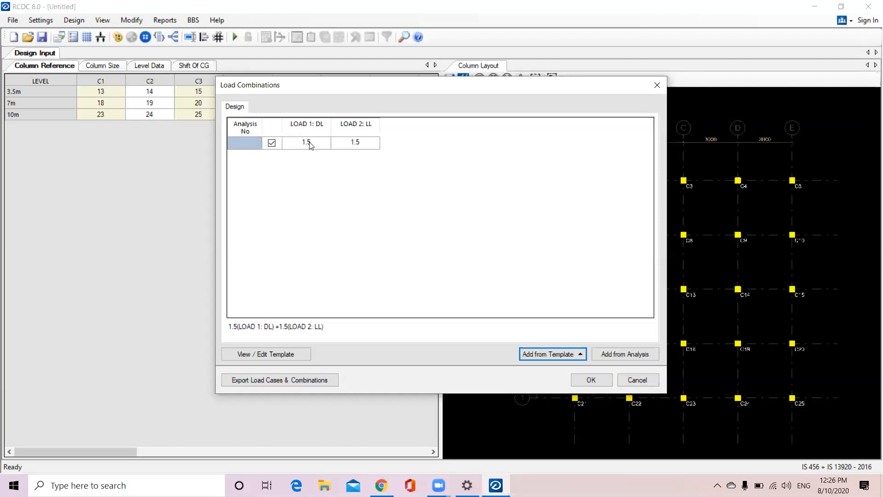
left_click(547, 354)
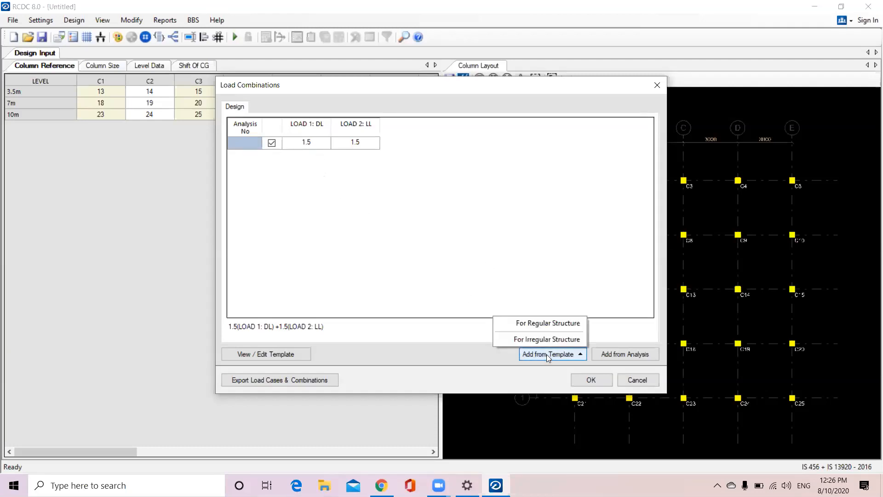
left_click(542, 340)
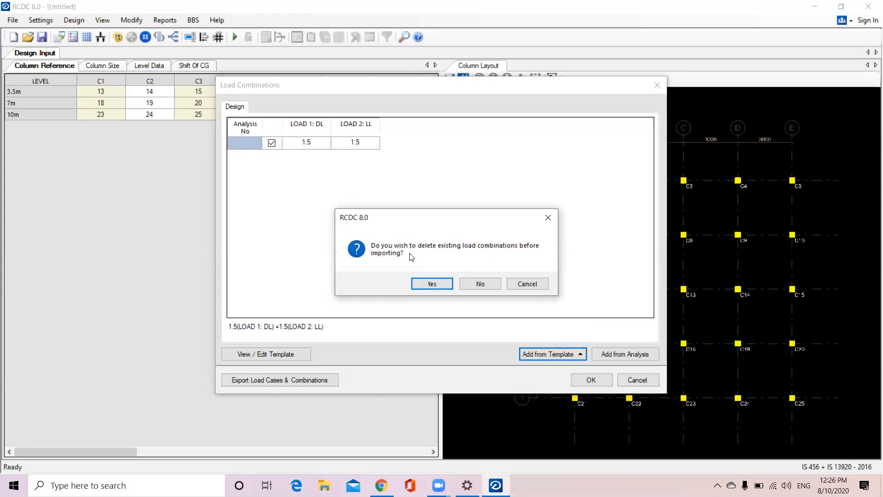
left_click(480, 285)
left_click(480, 284)
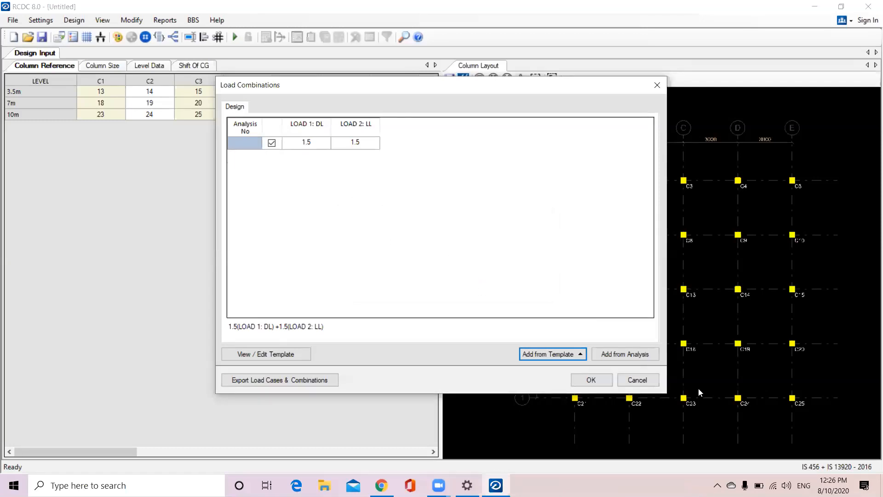
left_click(555, 353)
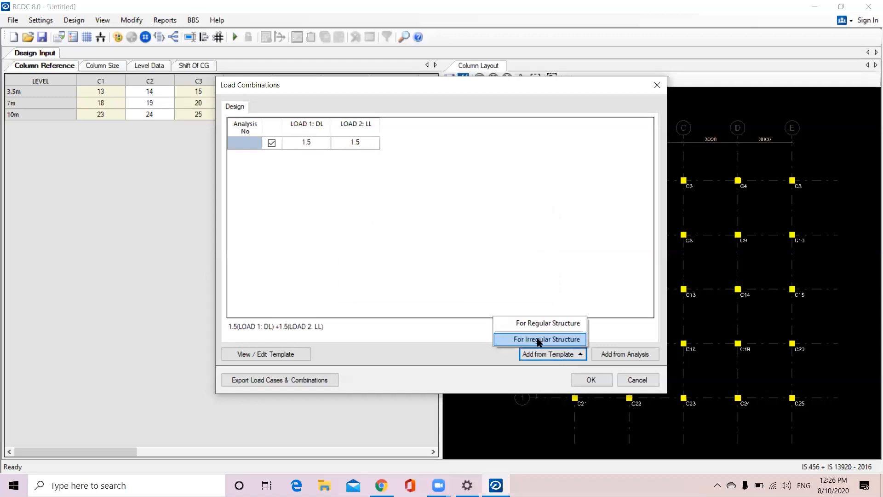
left_click(543, 340)
left_click(430, 282)
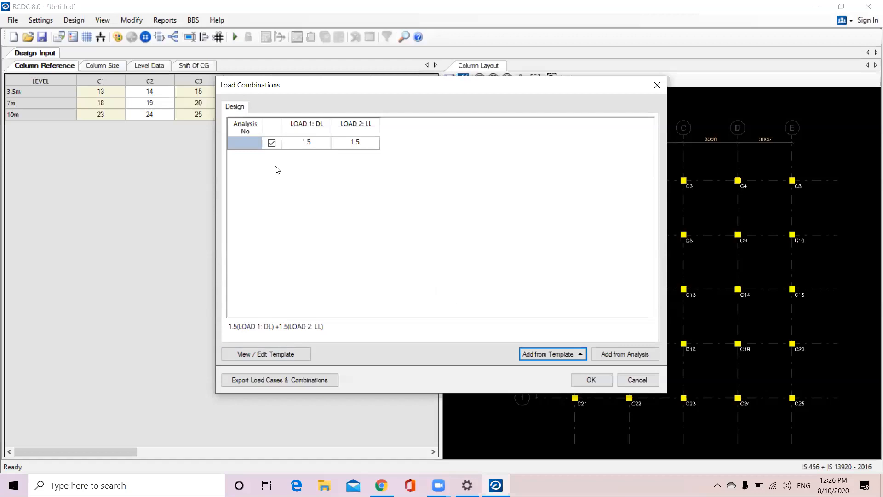
left_click(272, 144)
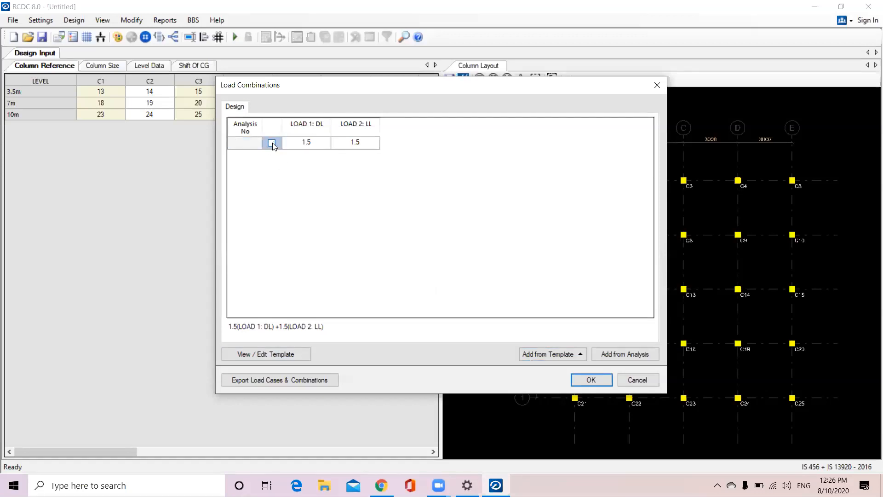
left_click(637, 380)
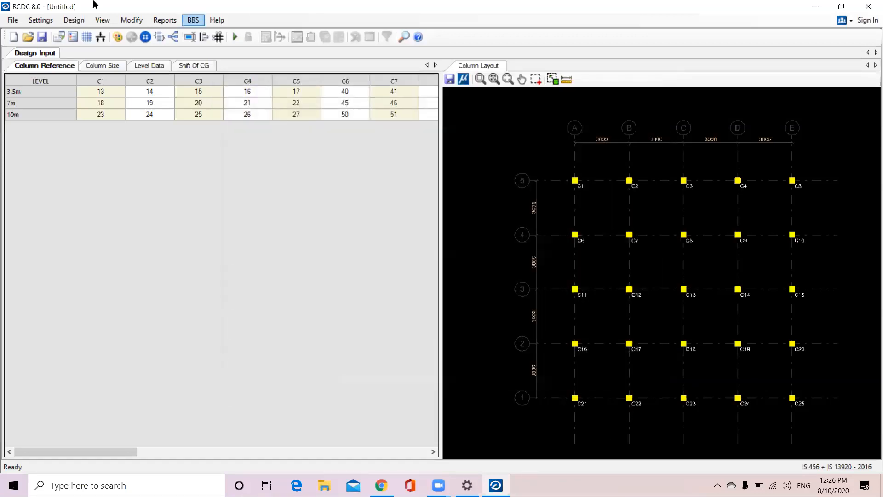
- Bring up the load combinations and add the combinations from the template for irregular structures
left_click(44, 21)
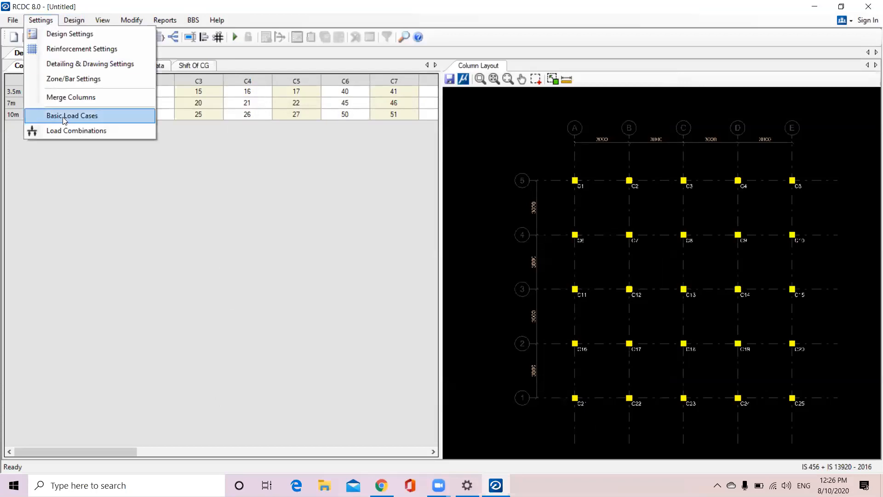
left_click(66, 131)
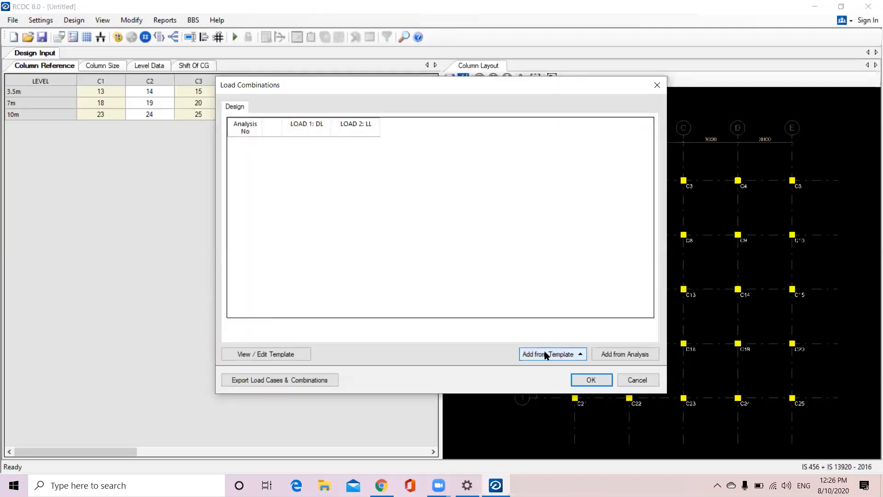
left_click(546, 354)
left_click(527, 341)
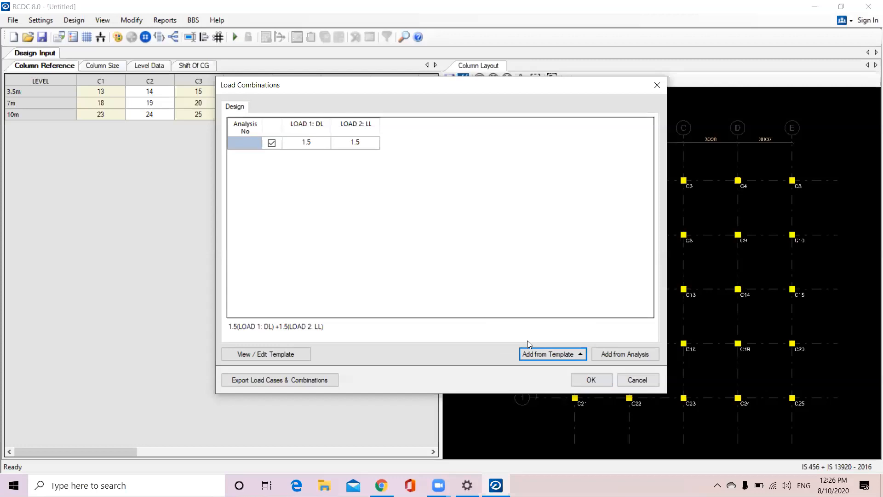
- Review the load factors in the load combination template, then accept the template and the load combinations
left_click(273, 357)
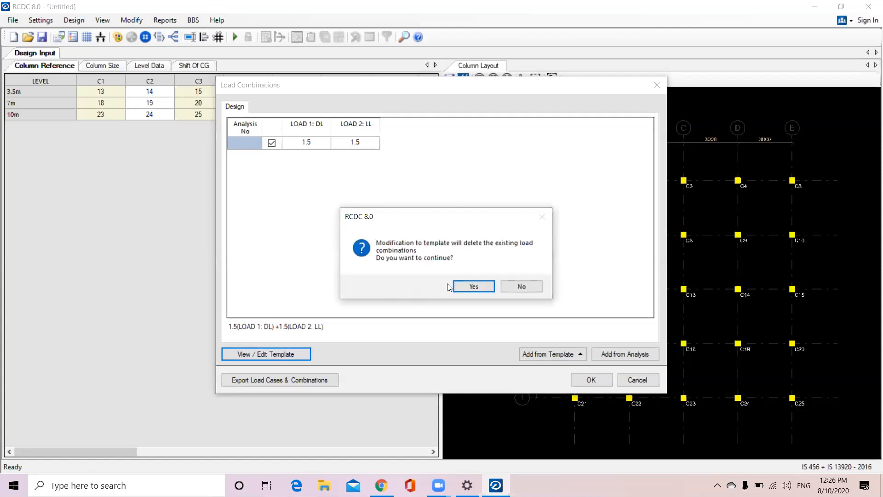
left_click(465, 286)
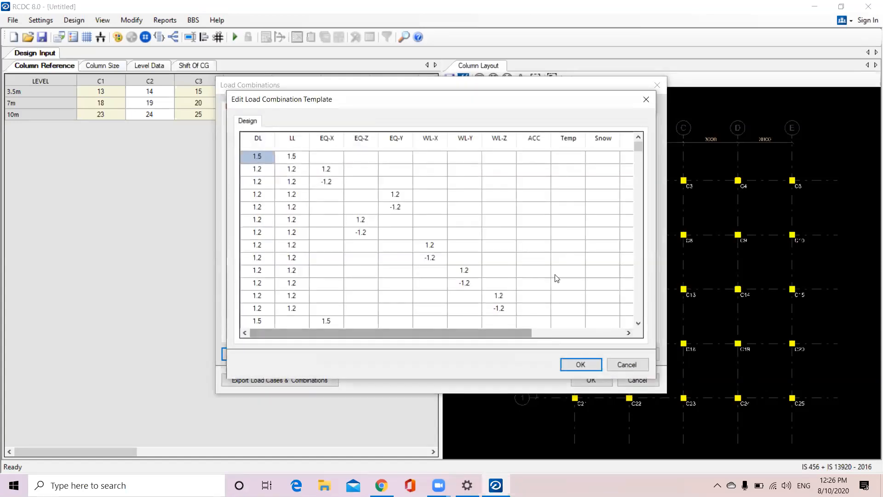
left_click(296, 156)
scroll(302, 189, "down", 3)
scroll(302, 190, "down", 15)
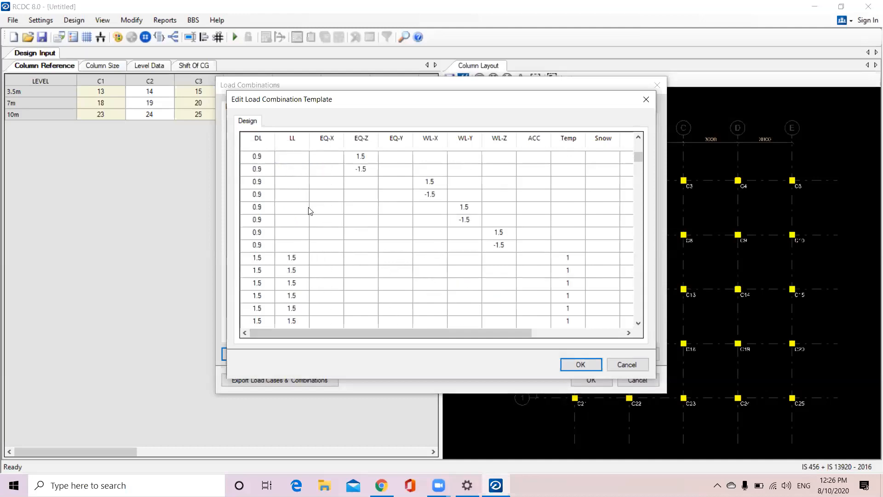
scroll(310, 211, "up", 10)
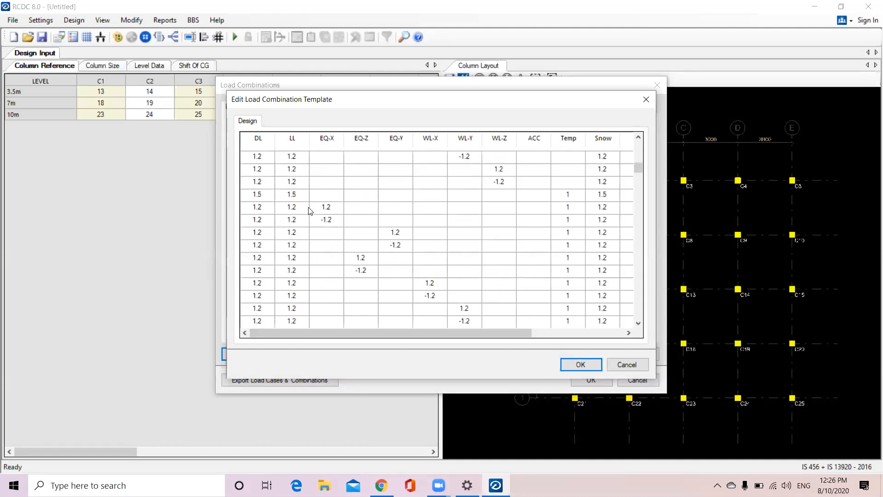
scroll(310, 211, "up", 3)
left_click(398, 194)
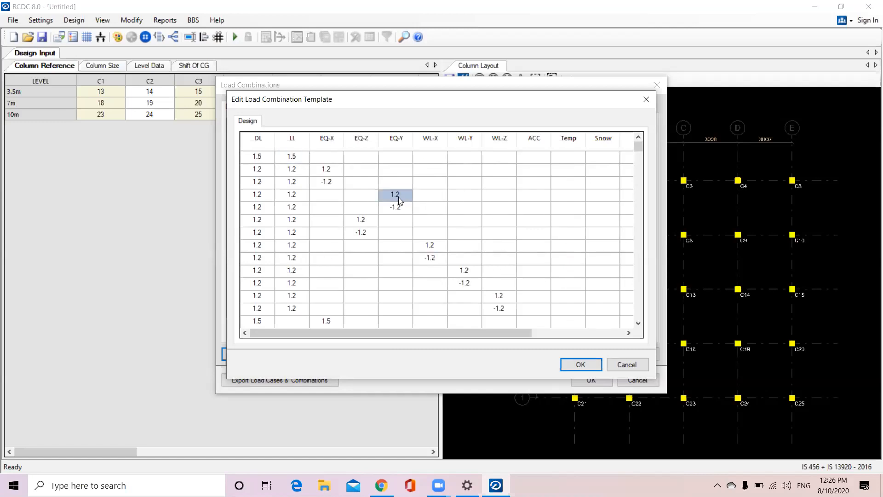
left_click(572, 359)
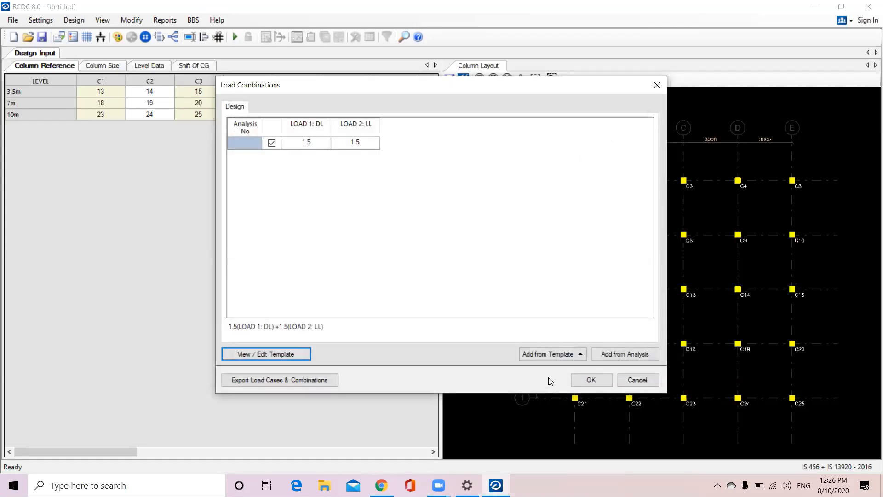
left_click(592, 380)
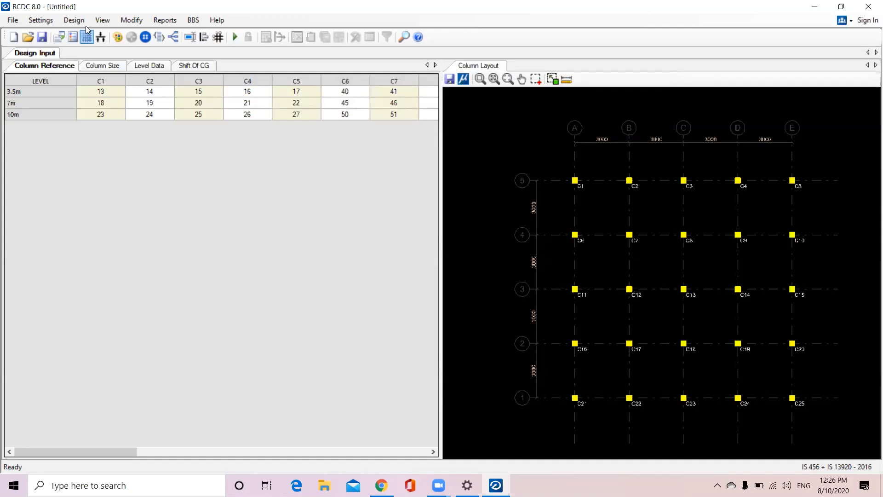
- Run Auto Design for the columns
left_click(48, 23)
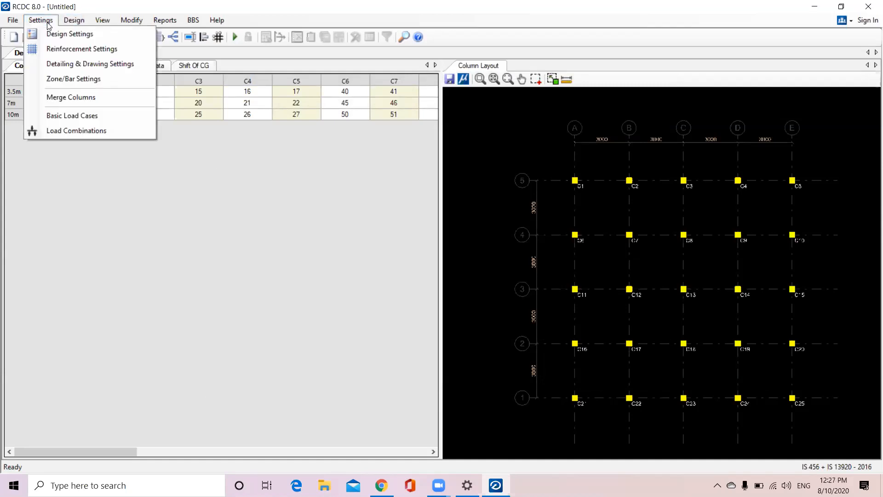
mouse_move(73, 20)
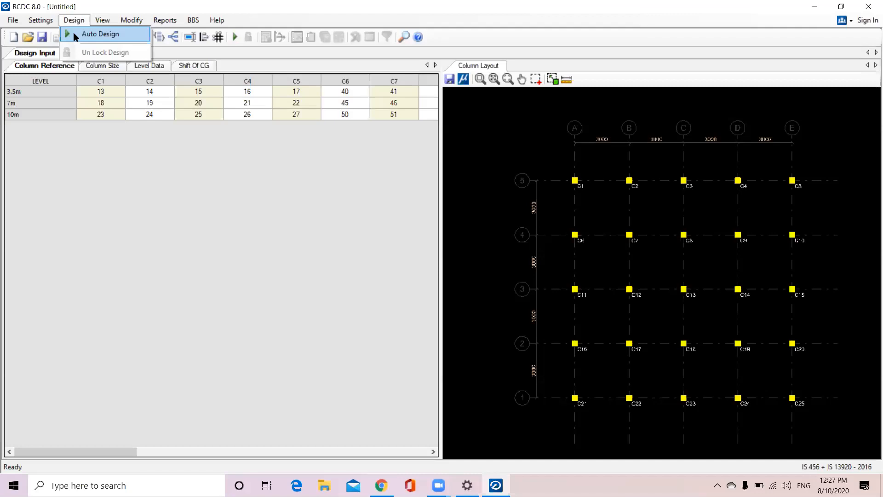
left_click(100, 34)
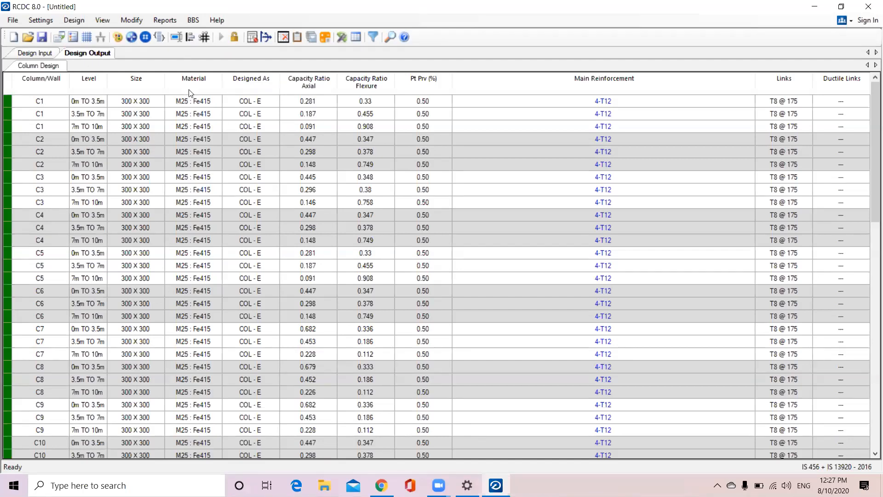
- Examine the column design output for C1 to C25, comparing the levels and main reinforcement of each column
scroll(98, 159, "down", 4)
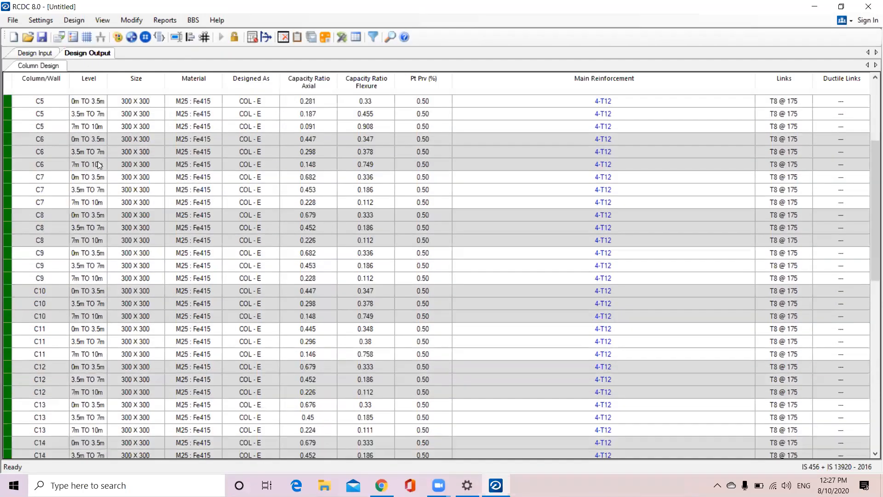
scroll(85, 151, "up", 4)
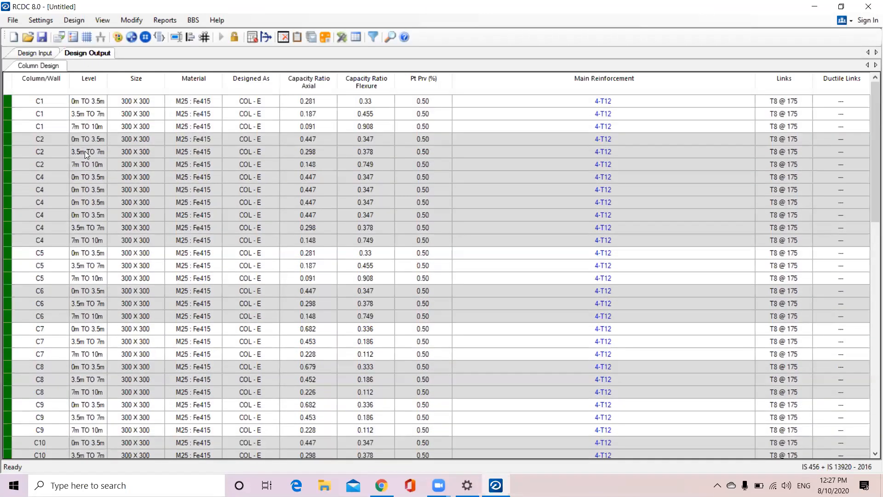
left_click(42, 99)
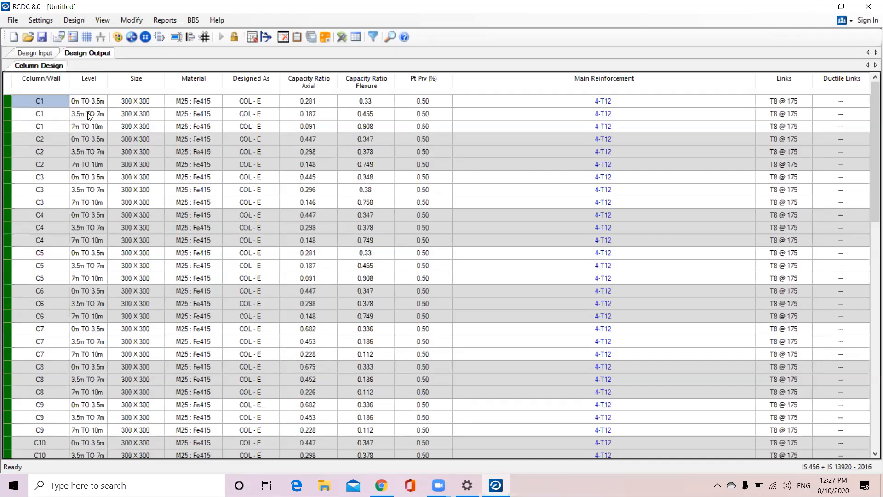
left_click(80, 114)
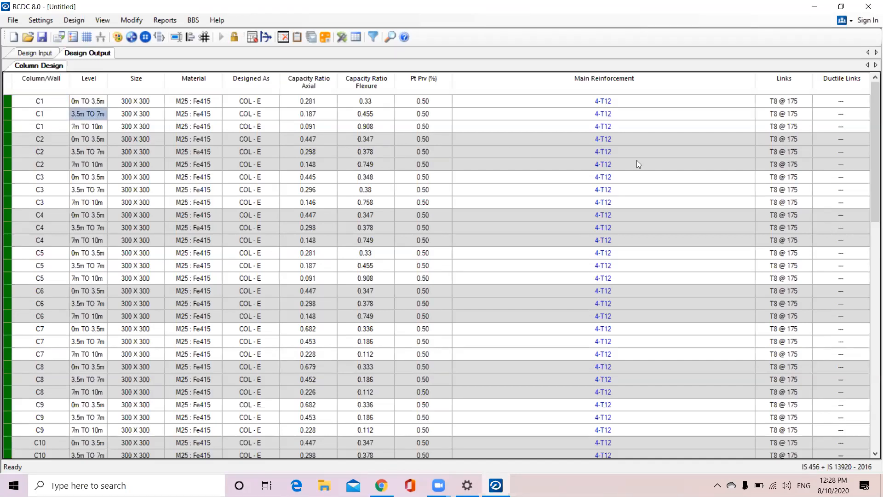
left_click(631, 115)
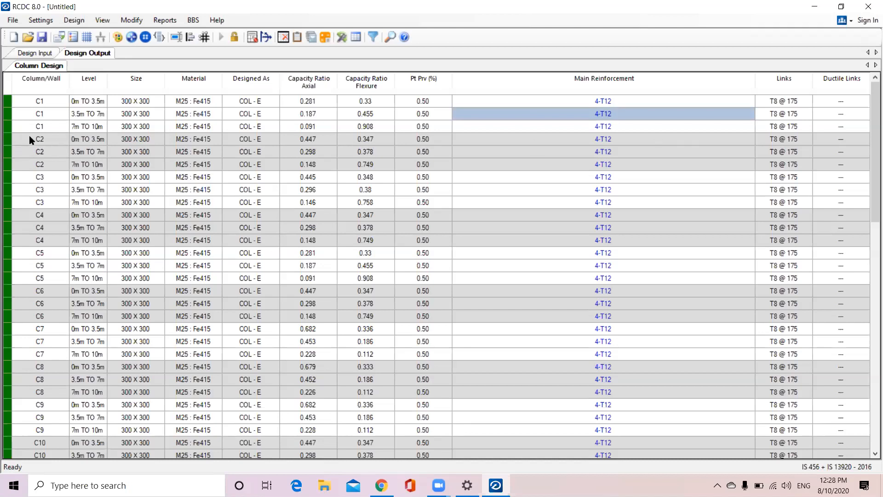
left_click(72, 126)
scroll(40, 233, "down", 4)
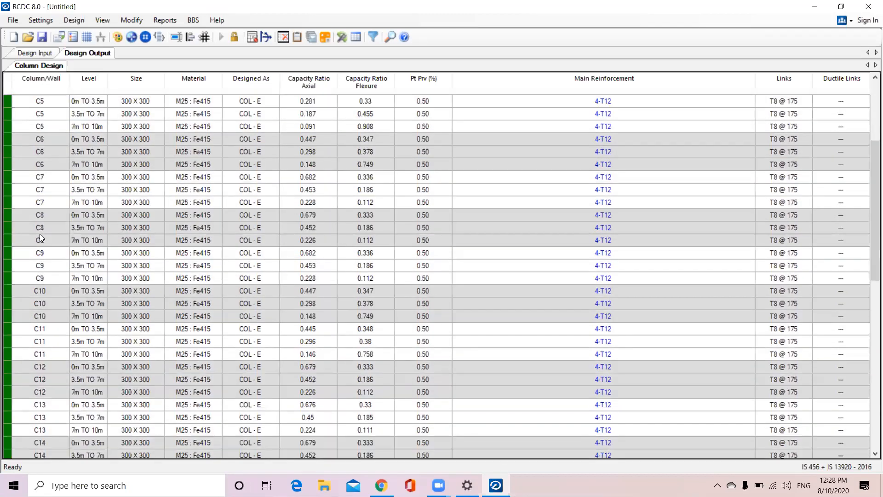
scroll(40, 237, "down", 12)
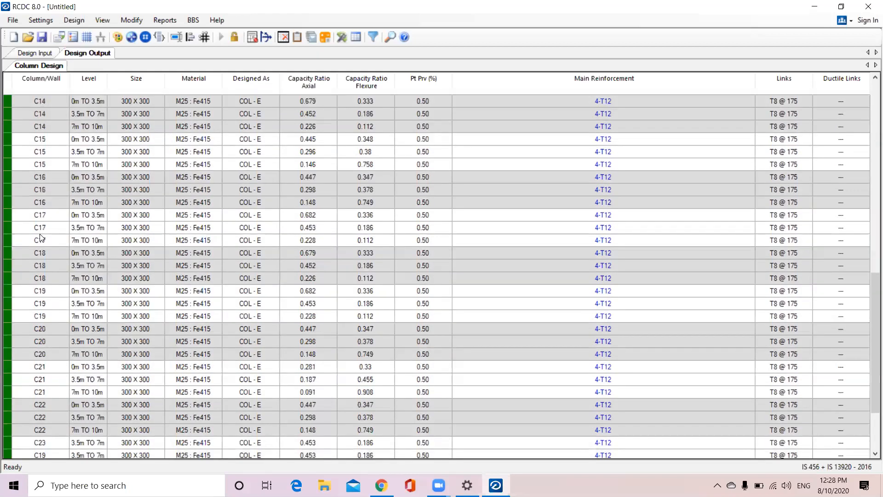
left_click(37, 442)
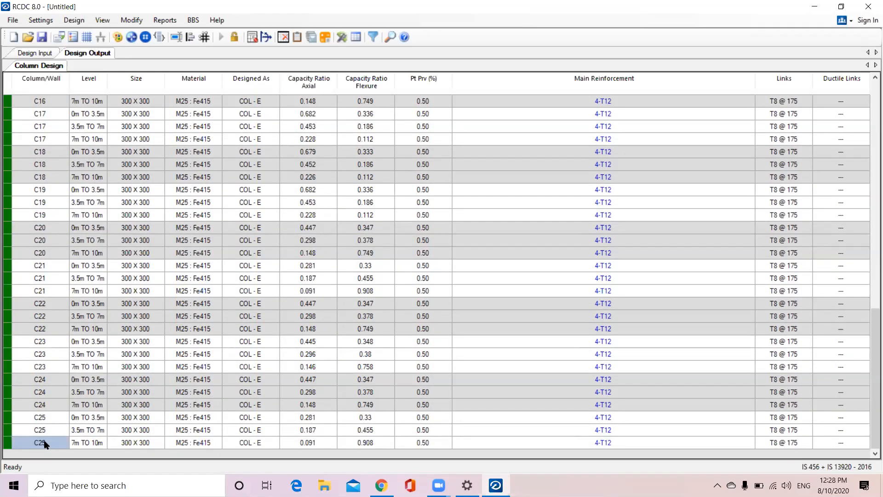
scroll(356, 385, "up", 16)
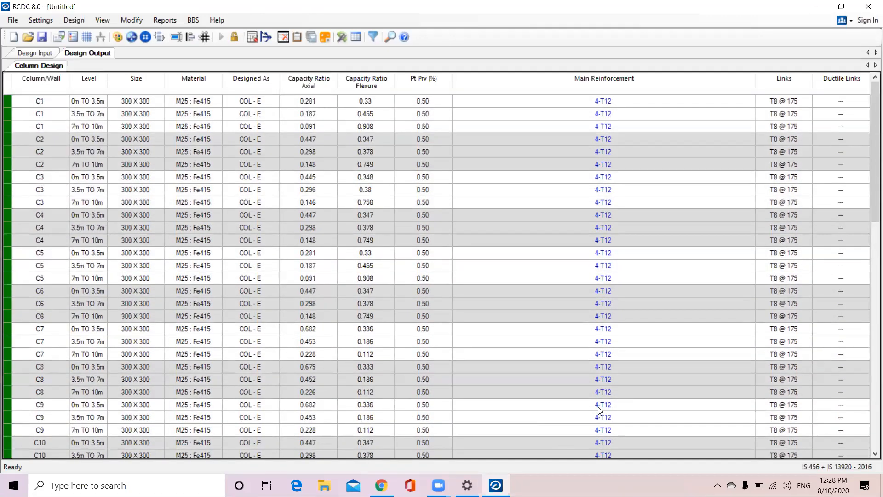
scroll(372, 428, "down", 15)
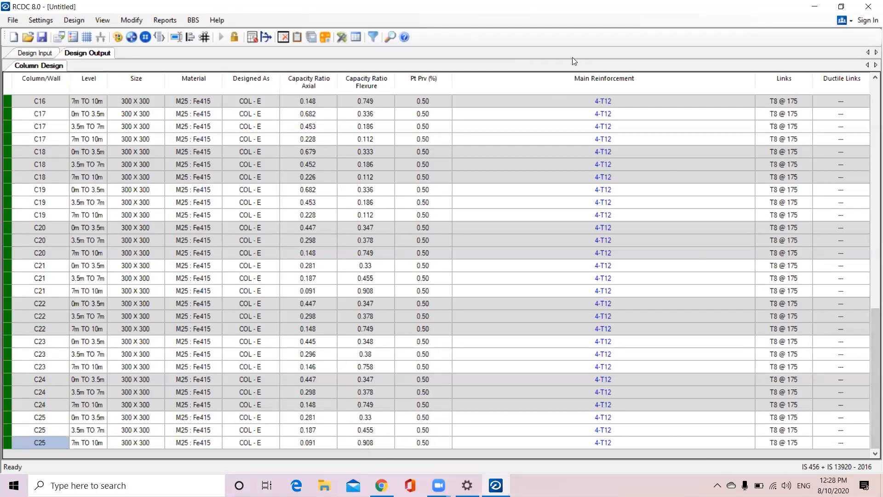
- Narrow the Pt Prv (%) column of the design output table to give Main Reinforcement more width
left_click_drag(756, 76, 633, 89)
left_click_drag(455, 79, 419, 80)
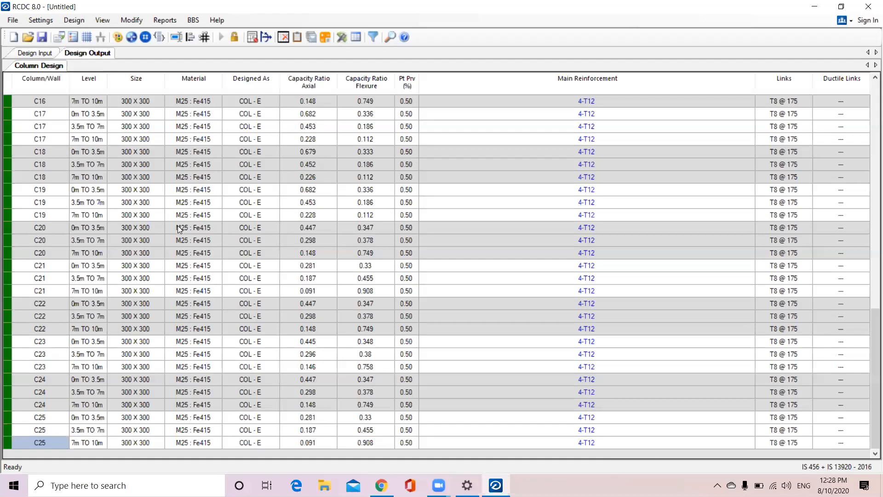
left_click(72, 21)
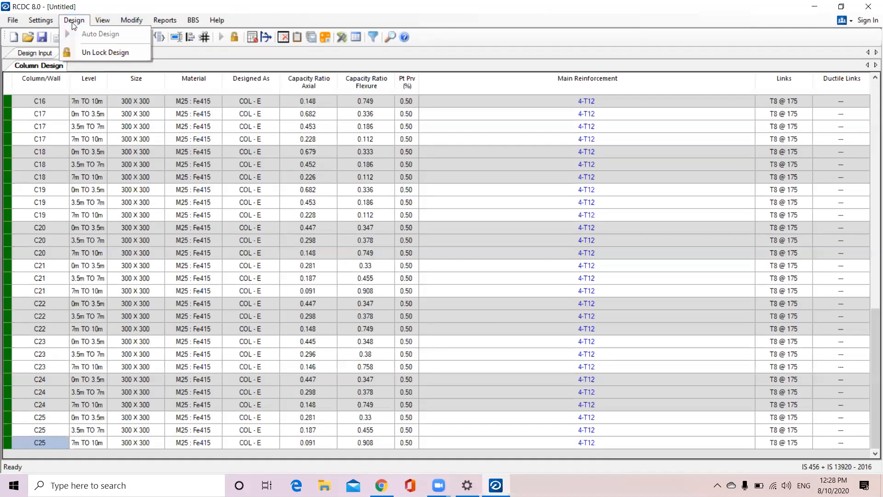
mouse_move(104, 23)
mouse_move(131, 24)
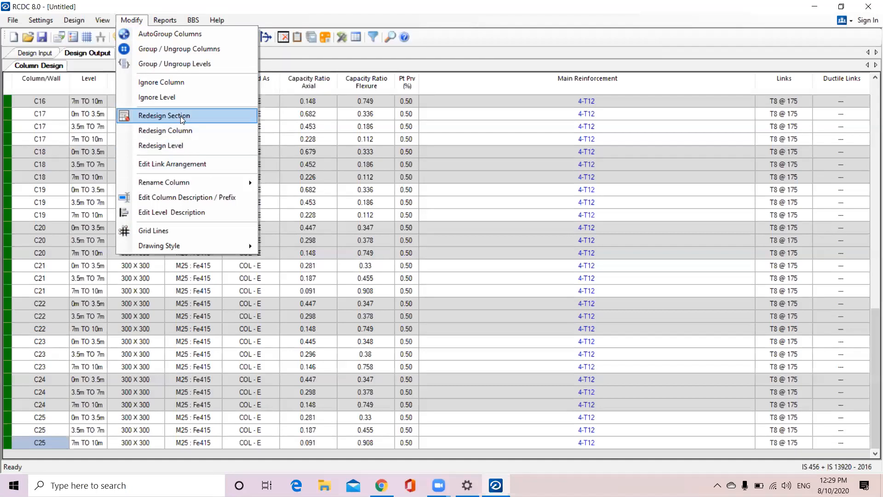
left_click(55, 101)
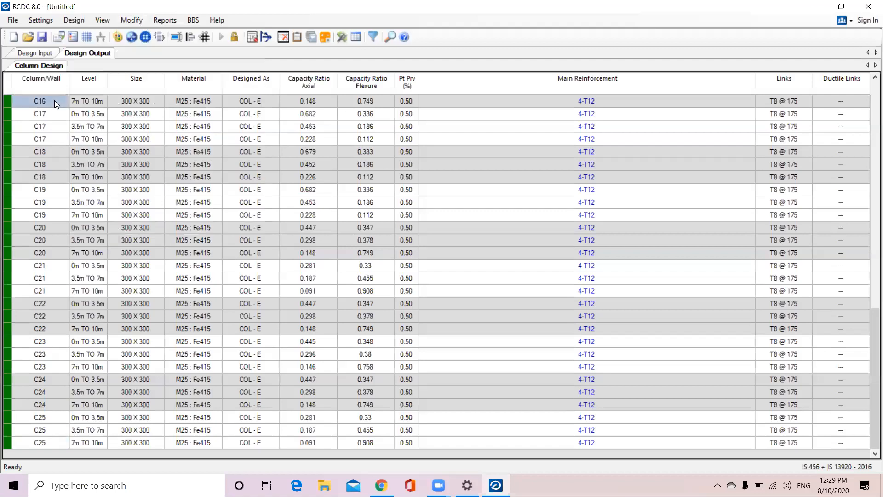
left_click(132, 20)
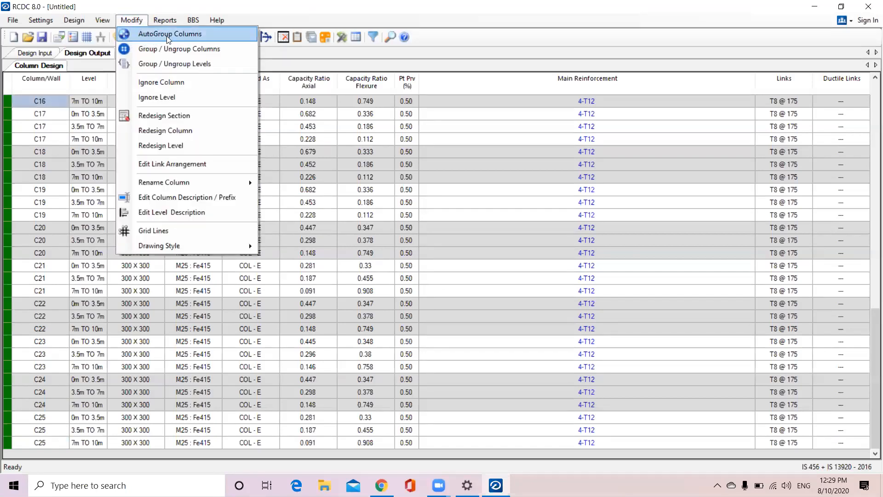
- Generate the detailed drawing report for column C1 from level 0m to 10m
left_click(165, 20)
mouse_move(176, 39)
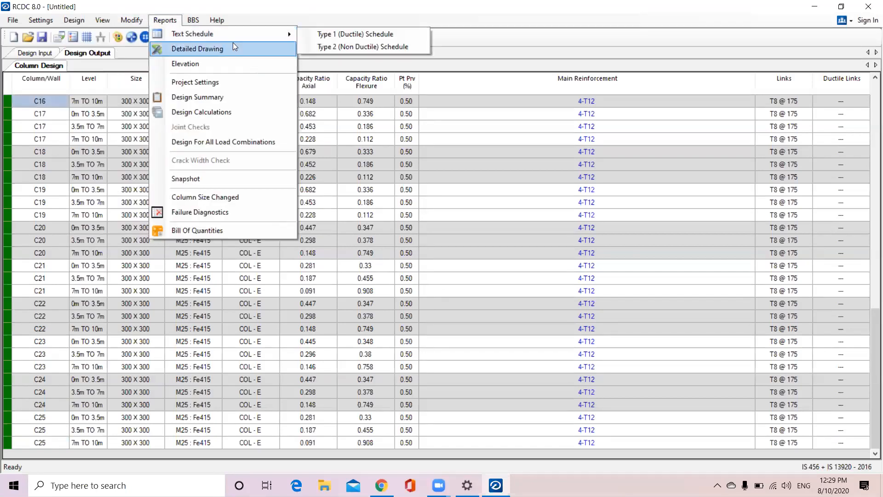
left_click(276, 47)
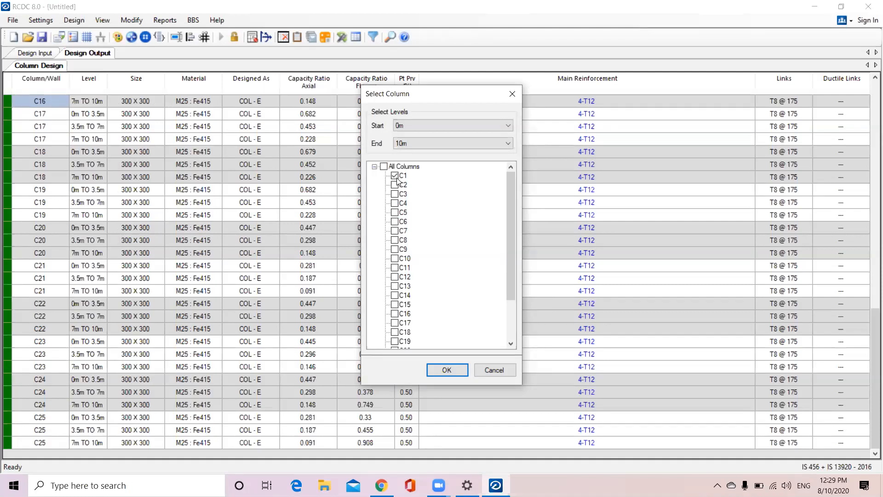
left_click(436, 372)
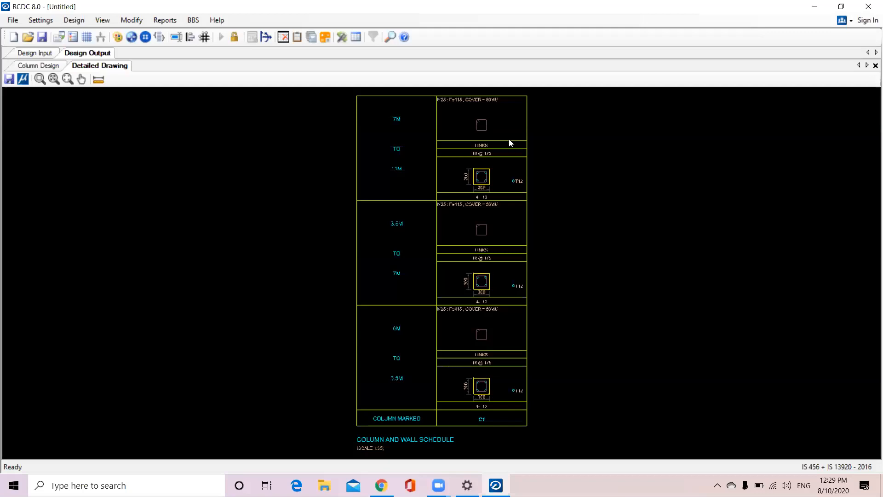
- Examine the C1 column schedule, focusing on the section, main bars and links of the 0M to 3.5M level
scroll(509, 139, "down", 1)
scroll(485, 184, "up", 4)
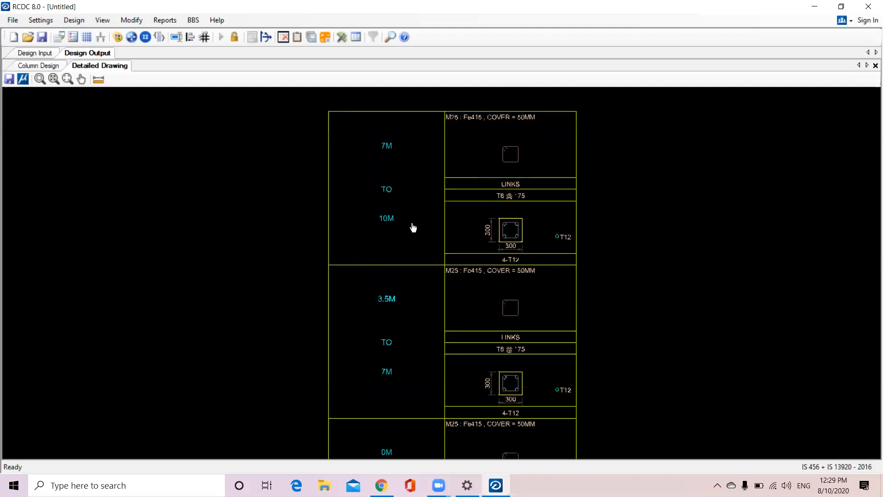
scroll(396, 168, "down", 3)
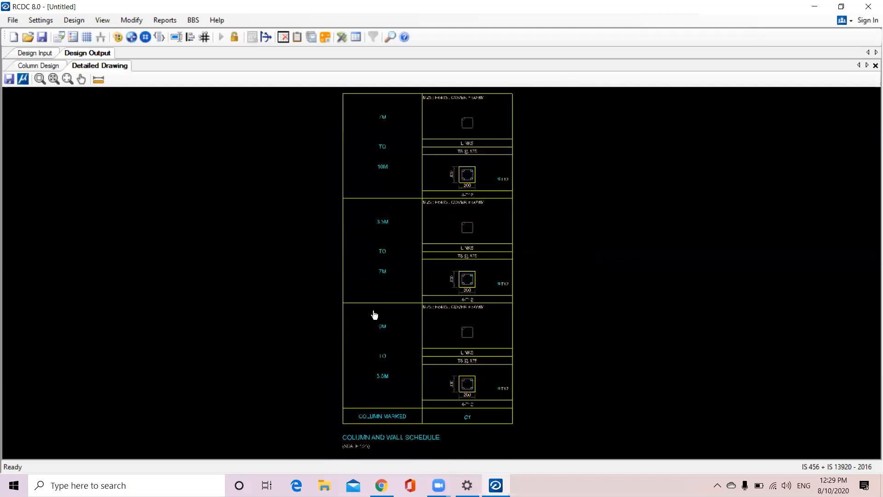
scroll(379, 368, "up", 4)
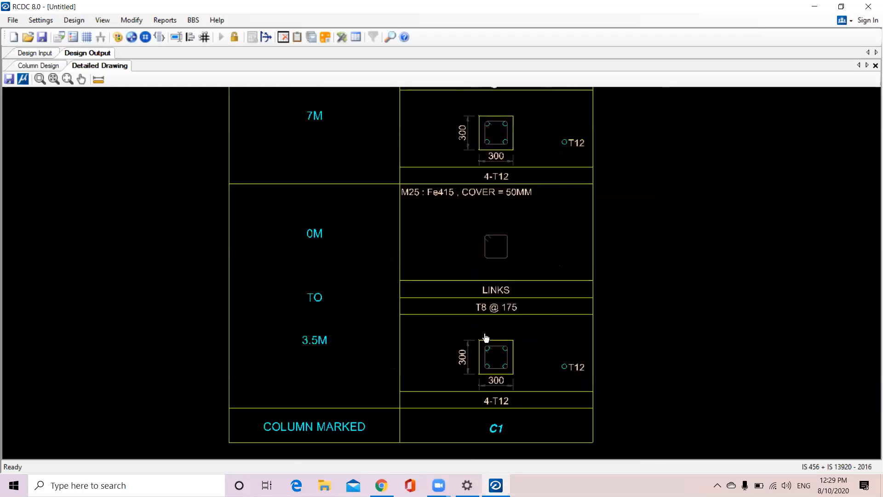
scroll(477, 366, "up", 4)
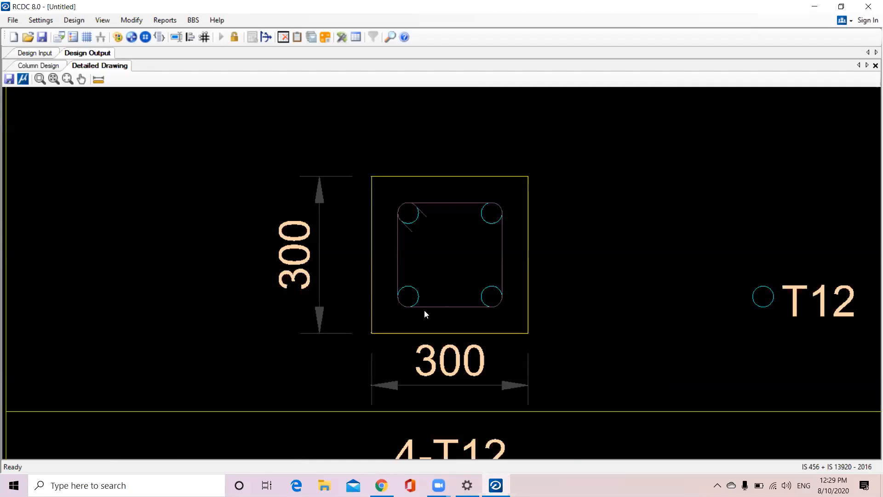
scroll(424, 310, "down", 2)
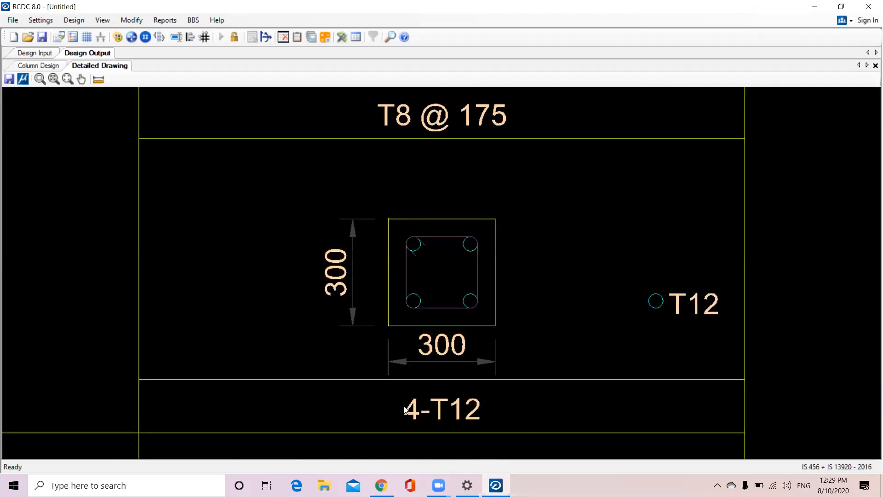
scroll(431, 408, "down", 1)
scroll(430, 408, "down", 1)
middle_click_drag(426, 244, 458, 323)
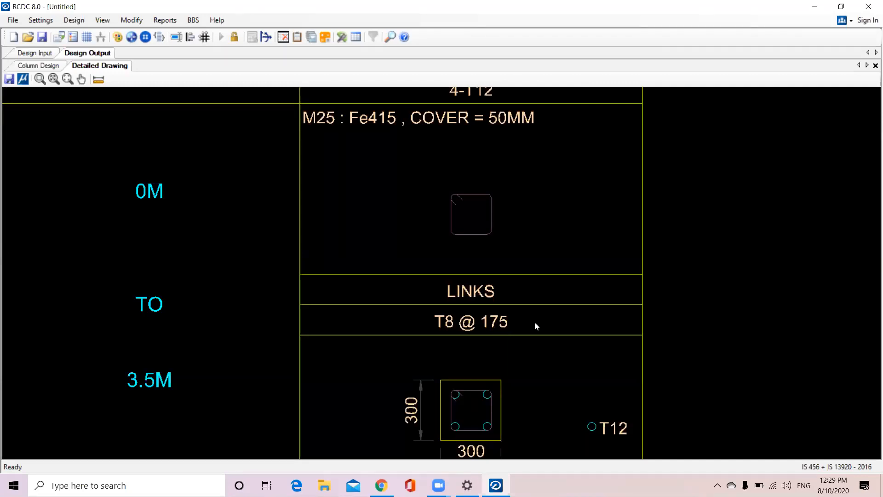
- Examine the sections, bars and links of column C1 at the 3.5M to 7M and 7M to 10M levels
scroll(449, 328, "down", 1)
middle_click_drag(448, 328, 466, 388)
scroll(474, 281, "down", 2)
middle_click_drag(478, 269, 479, 421)
scroll(467, 328, "down", 1)
middle_click_drag(440, 308, 438, 370)
mouse_move(296, 253)
middle_mouse_down()
mouse_move(309, 330)
mouse_move(302, 373)
middle_mouse_up()
mouse_move(340, 295)
middle_mouse_down()
mouse_move(335, 368)
mouse_move(325, 163)
middle_mouse_up()
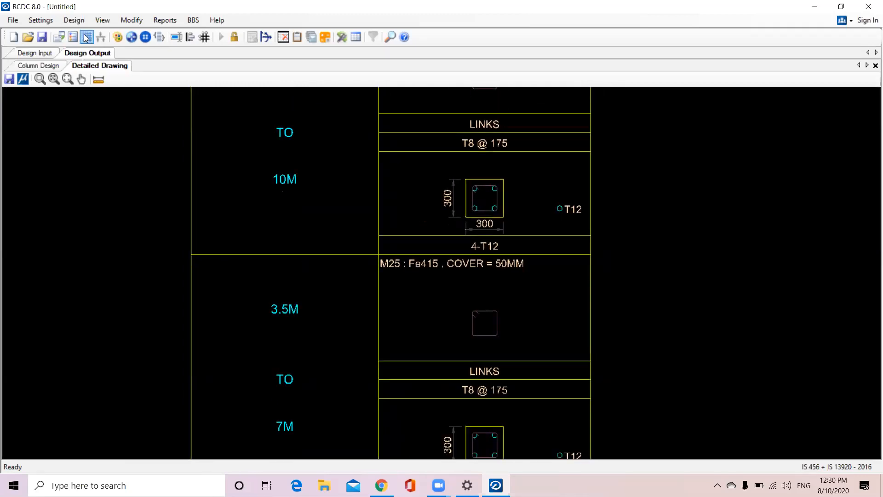
- Generate the elevation drawing report for column C1, starting at section number 1 and bar number 1
left_click(166, 20)
left_click(182, 63)
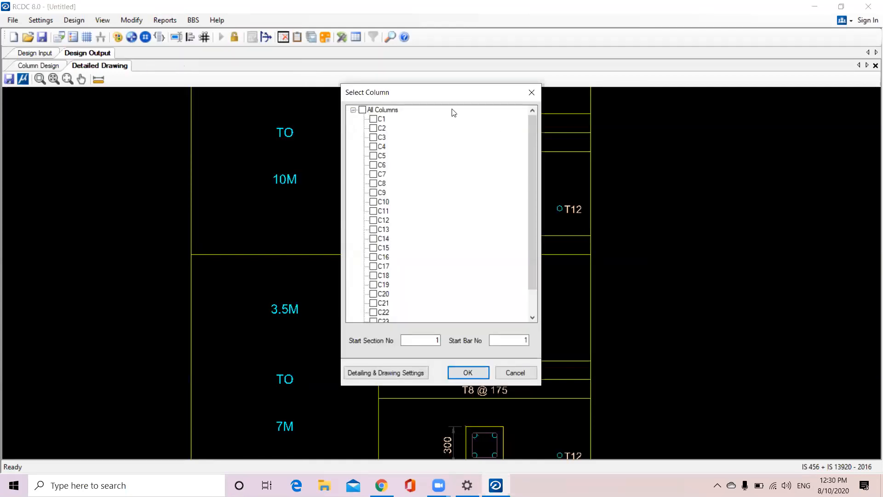
left_click_drag(388, 92, 438, 92)
left_click(422, 118)
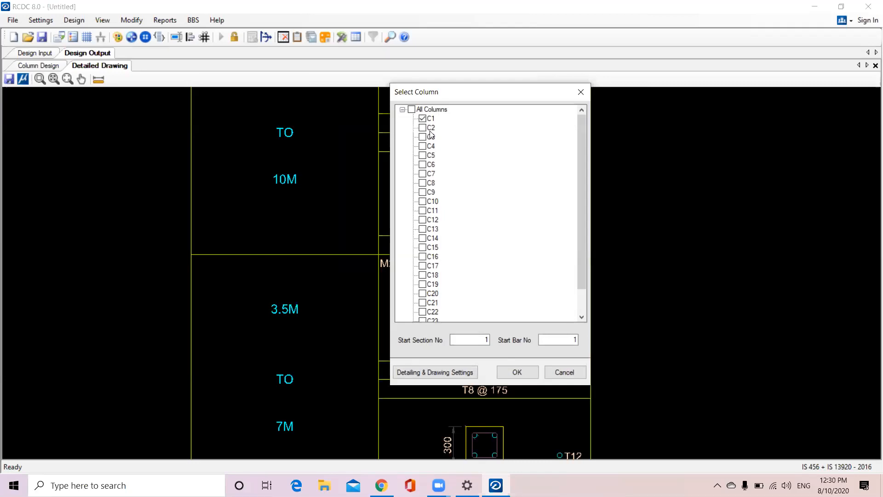
left_click(512, 372)
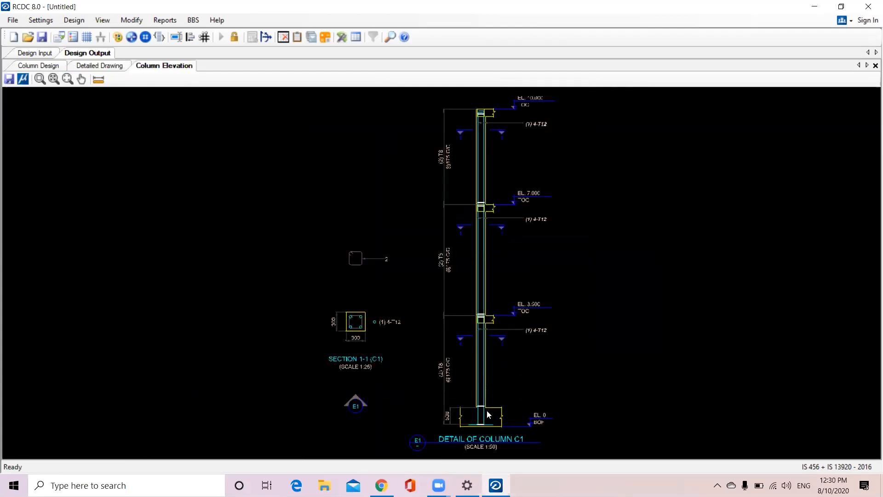
- Examine the base of the column C1 elevation, focusing on the bars anchored in the foundation at EL. 0
scroll(486, 414, "up", 1)
scroll(483, 414, "down", 2)
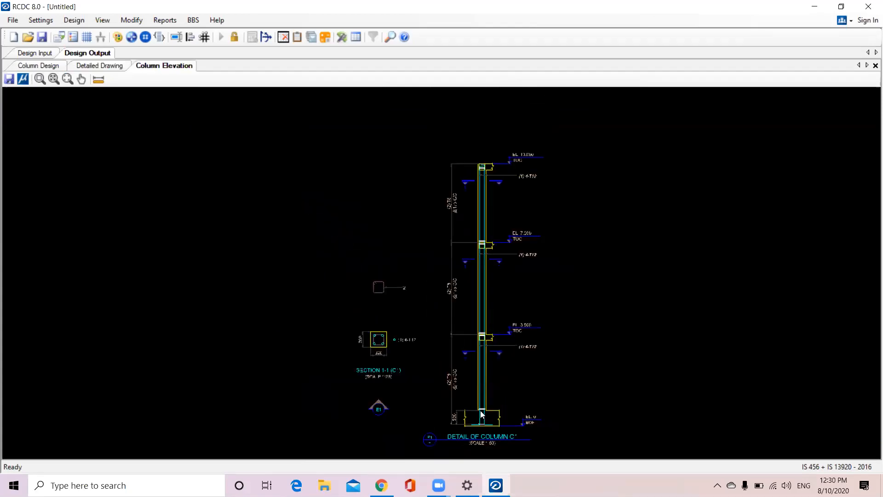
scroll(482, 432, "up", 5)
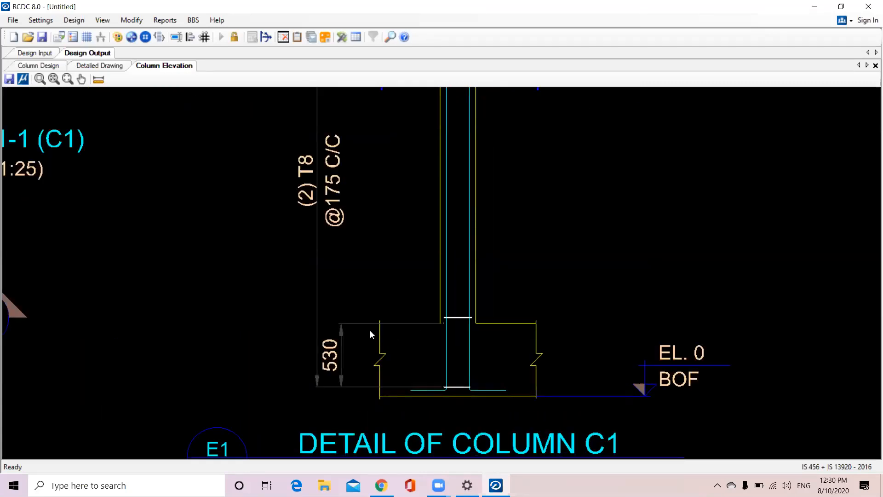
scroll(338, 390, "down", 5)
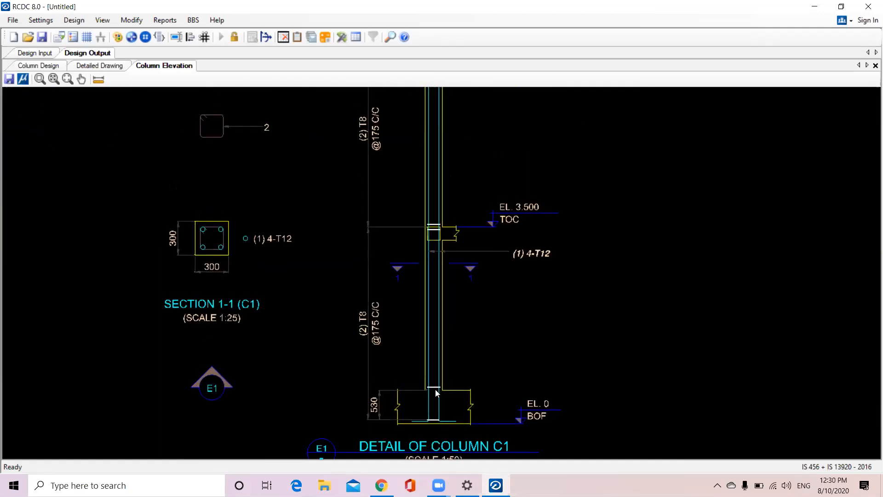
scroll(437, 364, "down", 2)
scroll(438, 351, "down", 3)
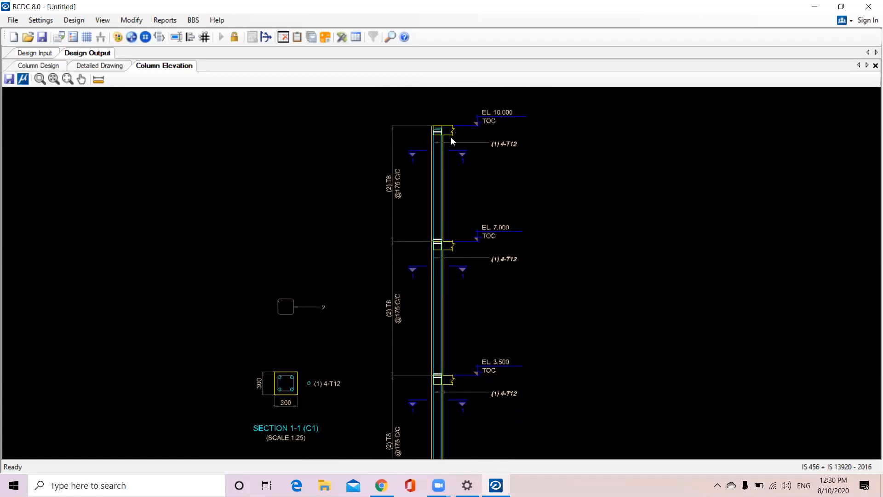
- Examine the column C1 elevation over its full height, from the roof level down to the foundation
scroll(451, 138, "up", 2)
scroll(342, 232, "down", 1)
scroll(331, 329, "down", 4)
scroll(338, 330, "down", 1)
middle_click_drag(415, 346, 409, 212)
middle_click_drag(412, 397, 416, 331)
scroll(386, 340, "down", 1)
scroll(384, 336, "up", 4)
scroll(379, 334, "down", 3)
scroll(378, 332, "down", 1)
middle_click_drag(410, 313, 416, 344)
scroll(415, 344, "up", 1)
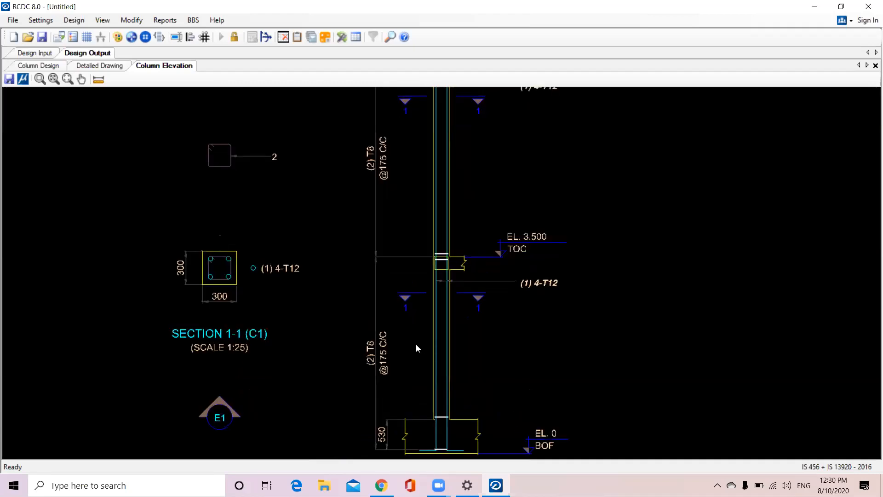
- Examine the main bar and link callouts around EL. 3.500 and in the top storey of the C1 elevation
scroll(416, 348, "down", 1)
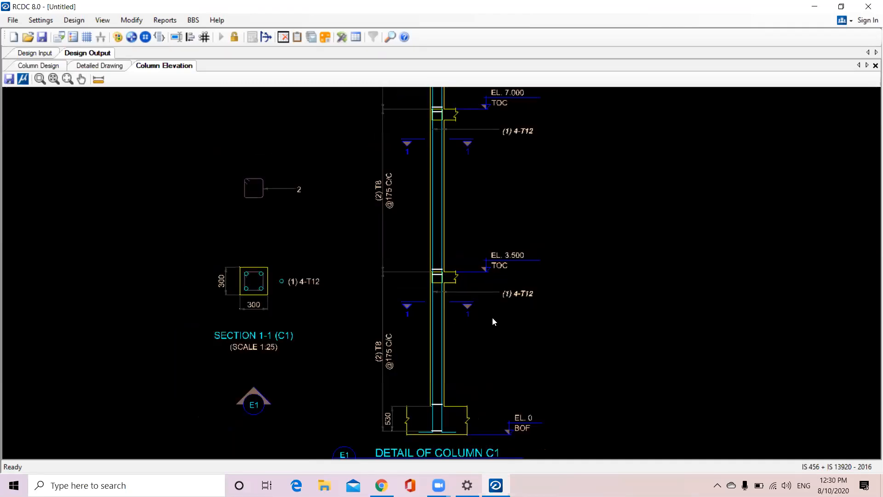
scroll(540, 286, "up", 2)
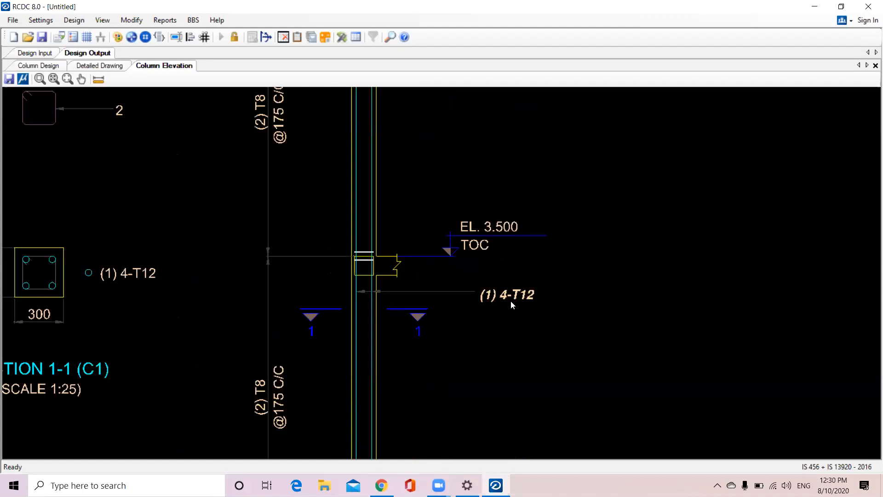
scroll(516, 303, "down", 1)
scroll(328, 407, "up", 3)
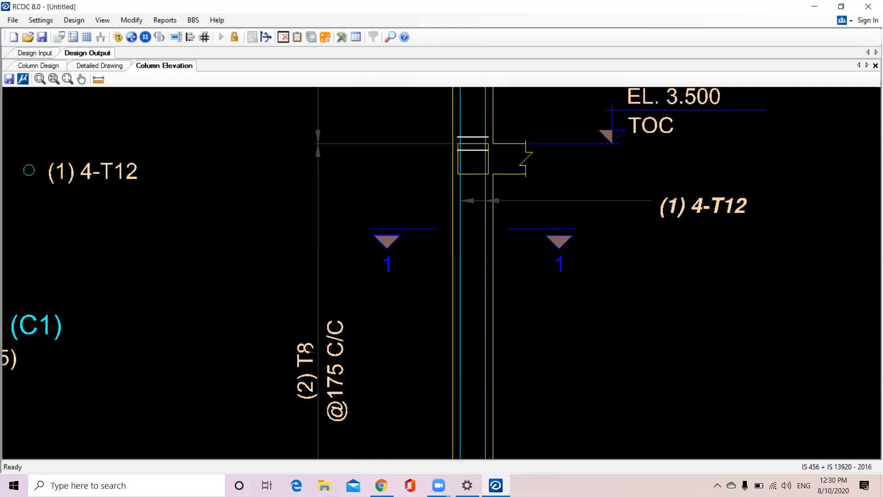
scroll(309, 356, "down", 3)
mouse_move(308, 355)
middle_mouse_down()
mouse_move(326, 256)
mouse_move(343, 326)
mouse_move(397, 325)
mouse_move(378, 453)
middle_mouse_up()
scroll(343, 326, "down", 6)
scroll(401, 255, "up", 4)
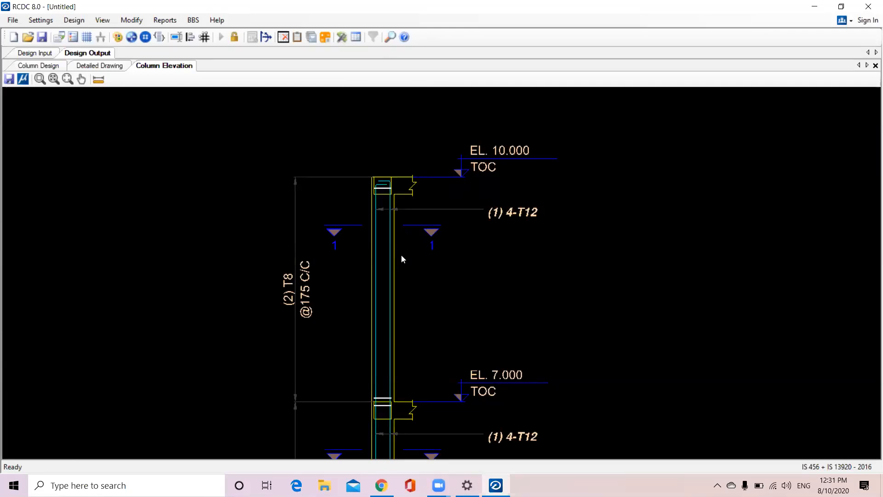
- Generate the column design summary report and review its load combination, levels and first column tables
left_click(160, 21)
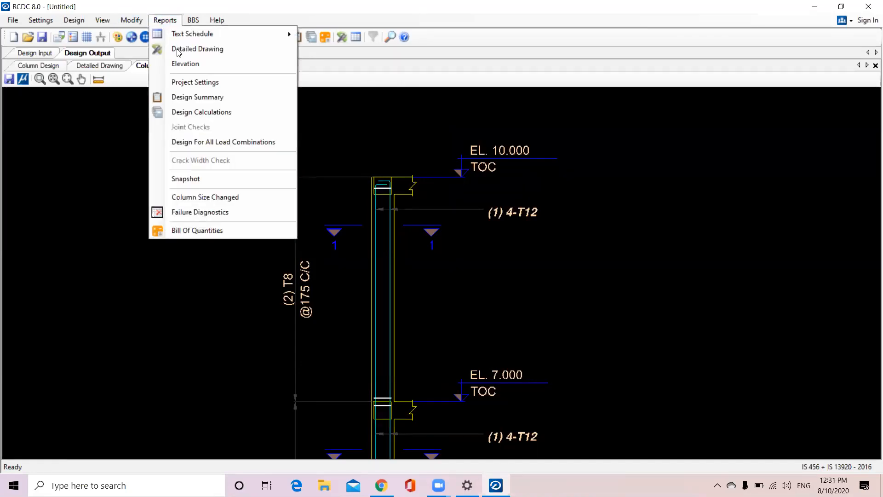
left_click(215, 97)
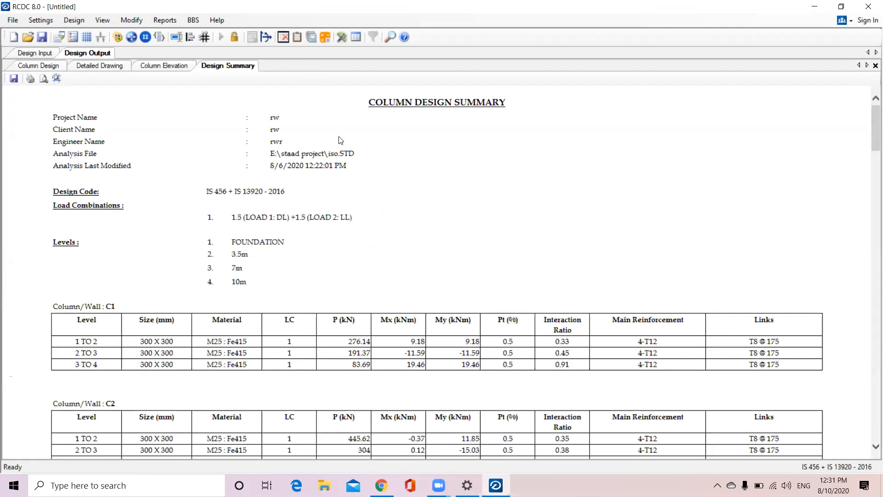
scroll(340, 143, "down", 5)
scroll(341, 148, "up", 2)
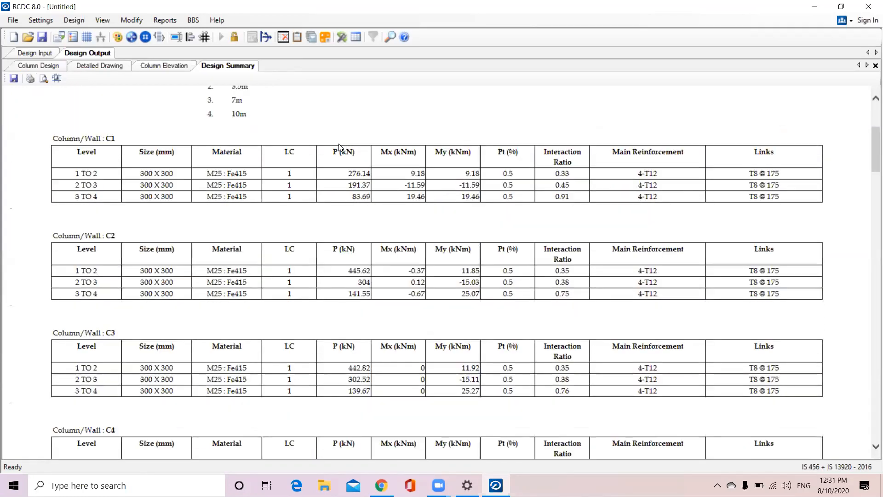
scroll(127, 208, "up", 2)
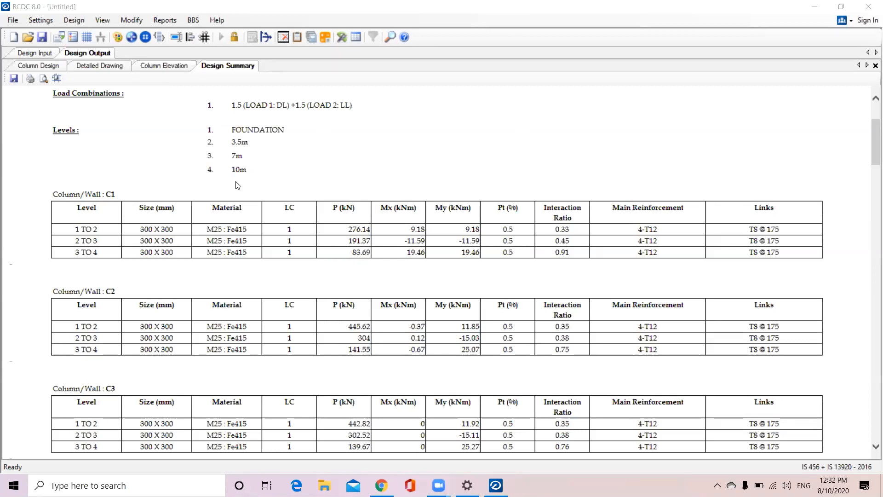
- Examine the forces, interaction ratios, main reinforcement and links in the design summary tables for columns C1 to C25
scroll(238, 185, "down", 12)
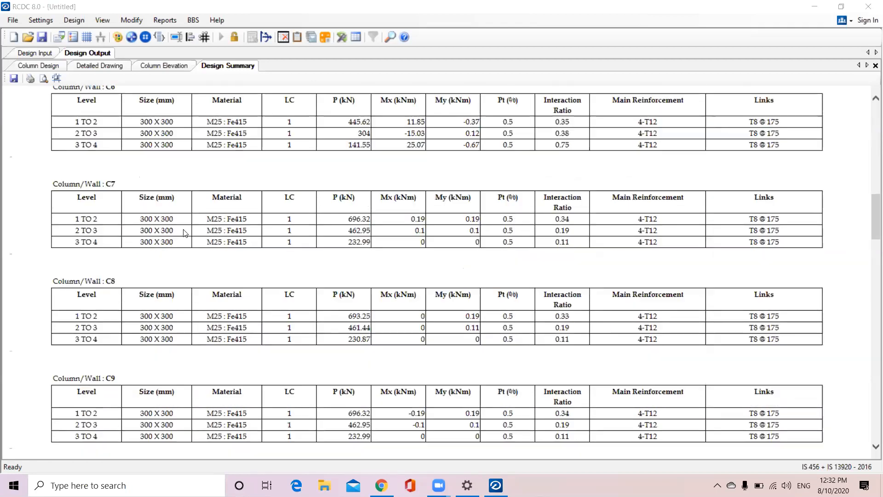
scroll(184, 234, "down", 3)
scroll(182, 233, "up", 15)
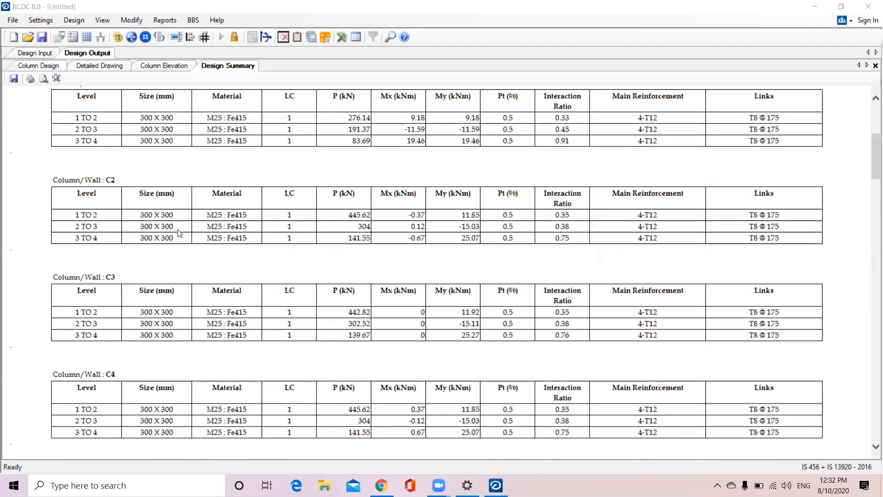
scroll(179, 233, "up", 5)
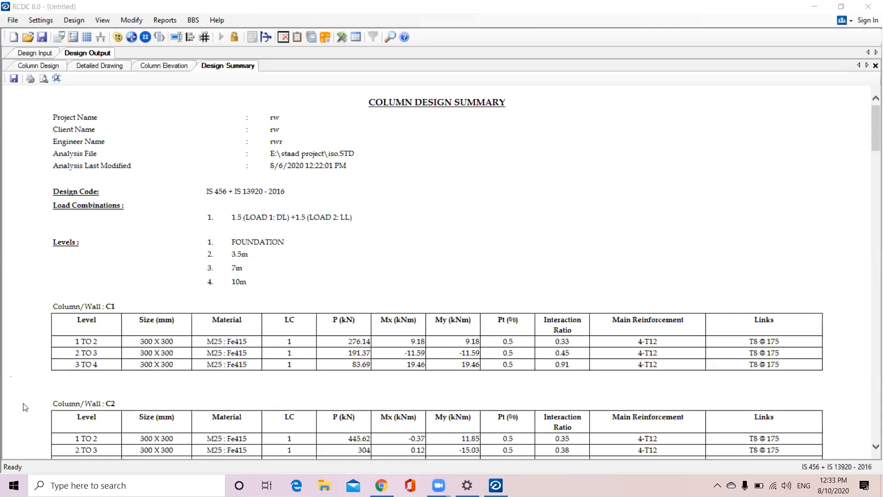
scroll(208, 261, "down", 3)
scroll(208, 261, "down", 6)
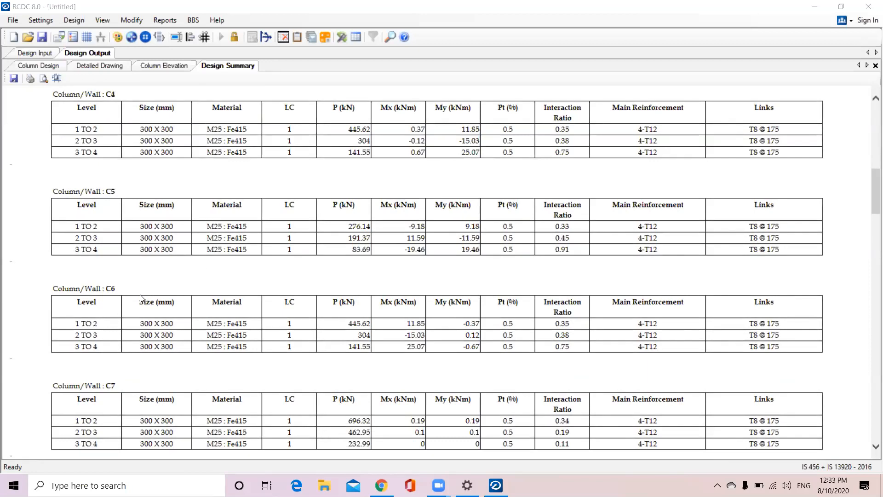
scroll(140, 298, "down", 8)
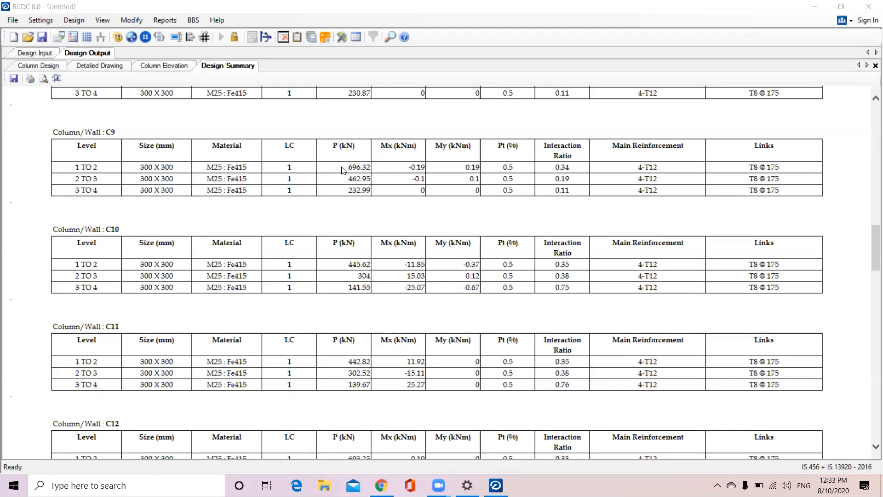
scroll(337, 184, "up", 1)
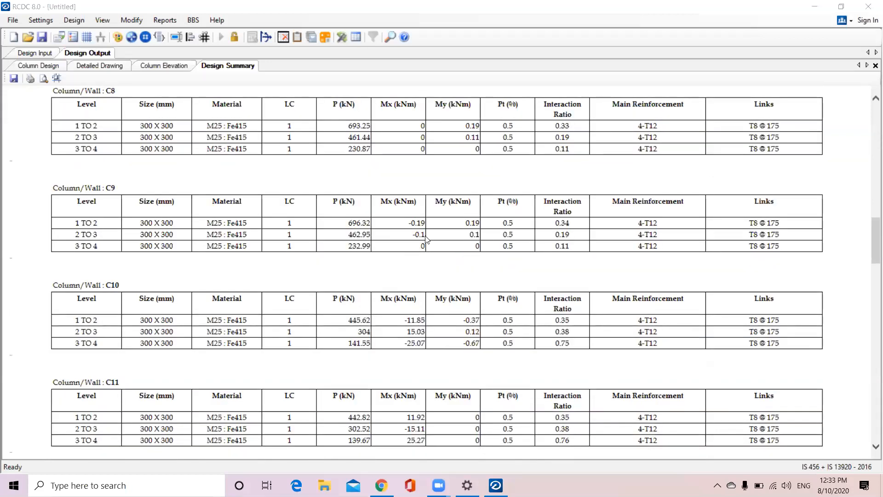
scroll(509, 248, "down", 7)
scroll(509, 251, "down", 18)
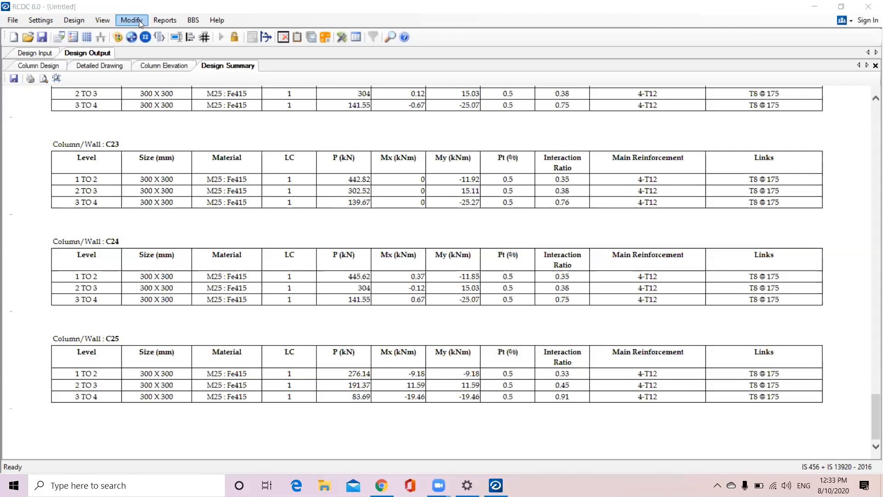
- Generate the design calculations report for all columns
left_click(169, 22)
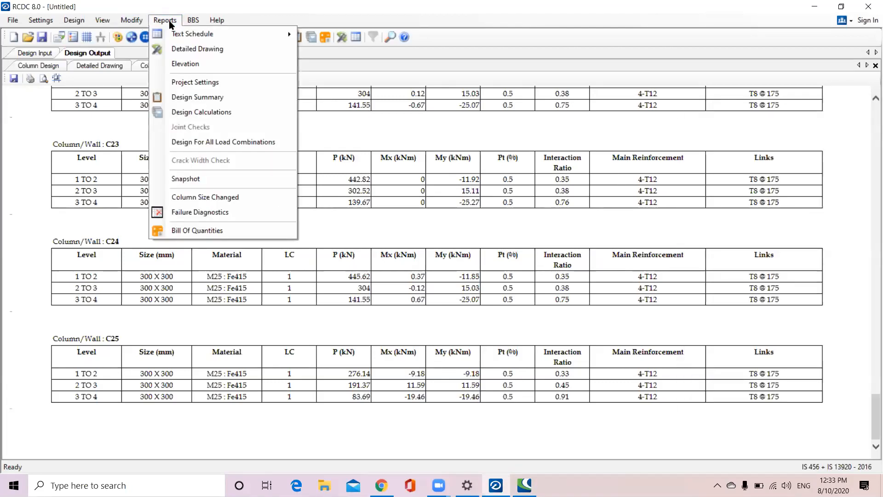
left_click(180, 116)
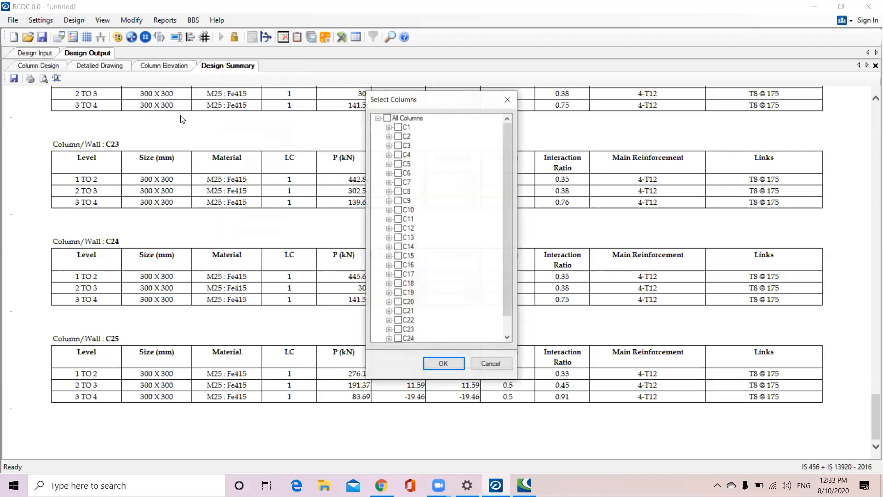
left_click(385, 118)
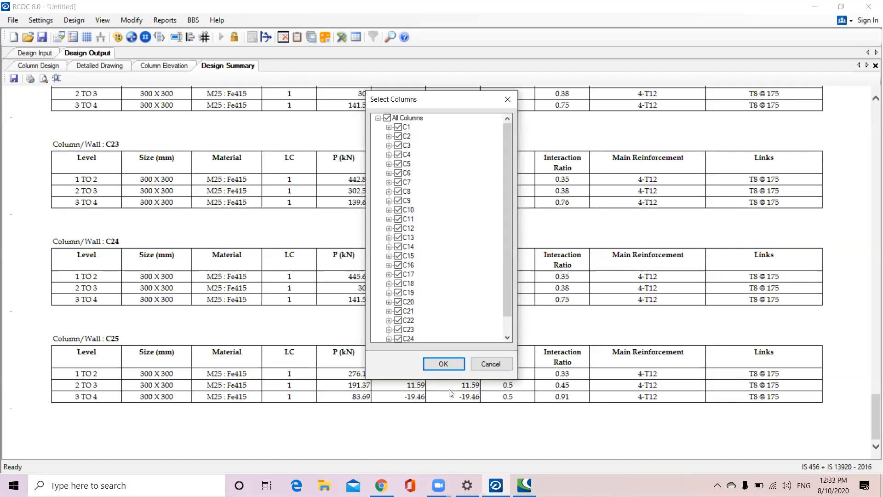
left_click(443, 366)
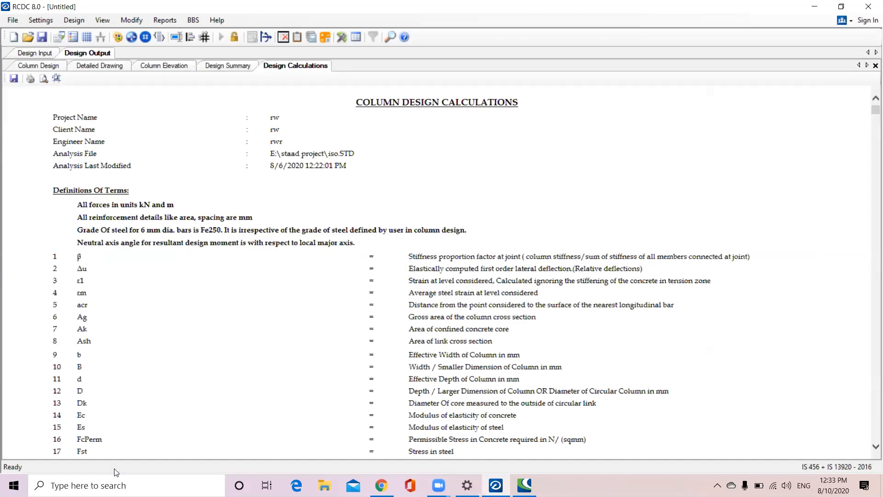
- Examine the design calculations, covering code references, general data, eccentricity and slenderness checks, and design moments for columns C1 and C3
scroll(421, 180, "down", 20)
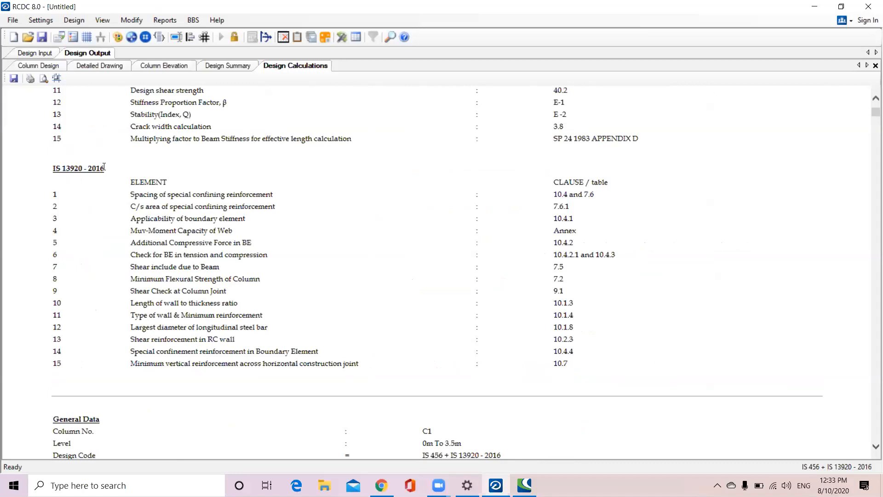
scroll(78, 210, "down", 20)
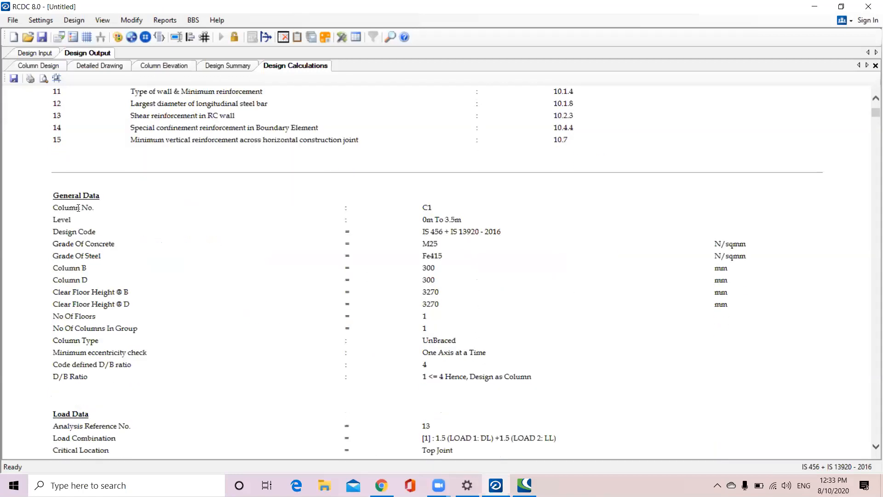
scroll(280, 236, "down", 20)
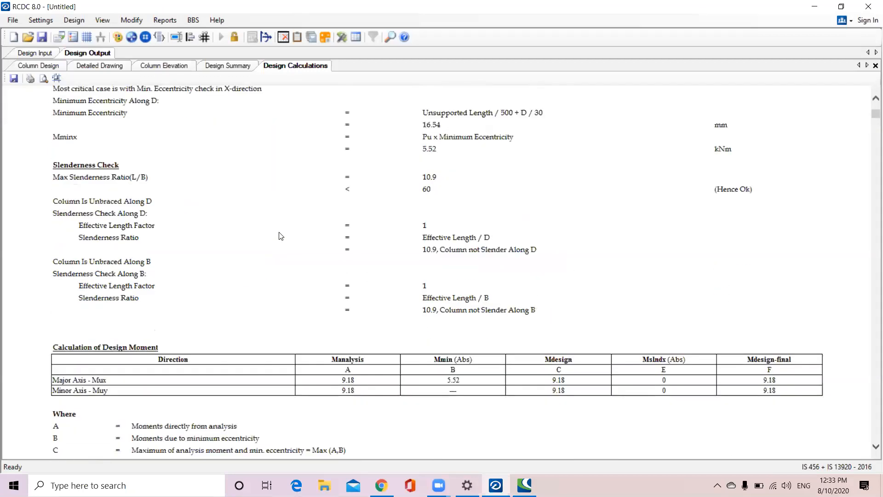
scroll(152, 276, "down", 10)
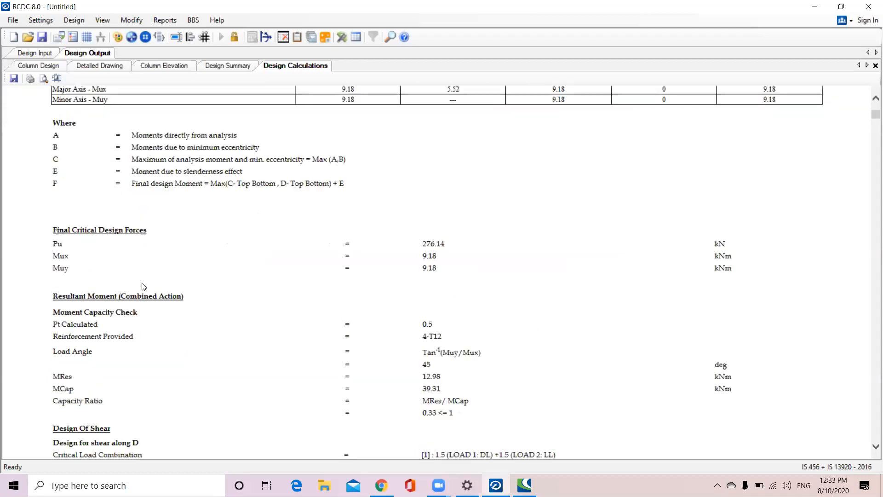
left_click_drag(875, 115, 871, 142)
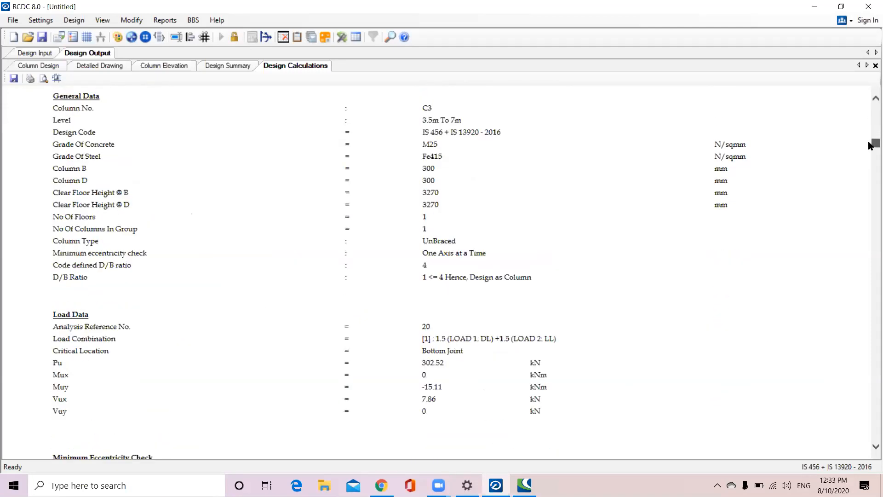
scroll(604, 216, "down", 5)
scroll(604, 216, "down", 1)
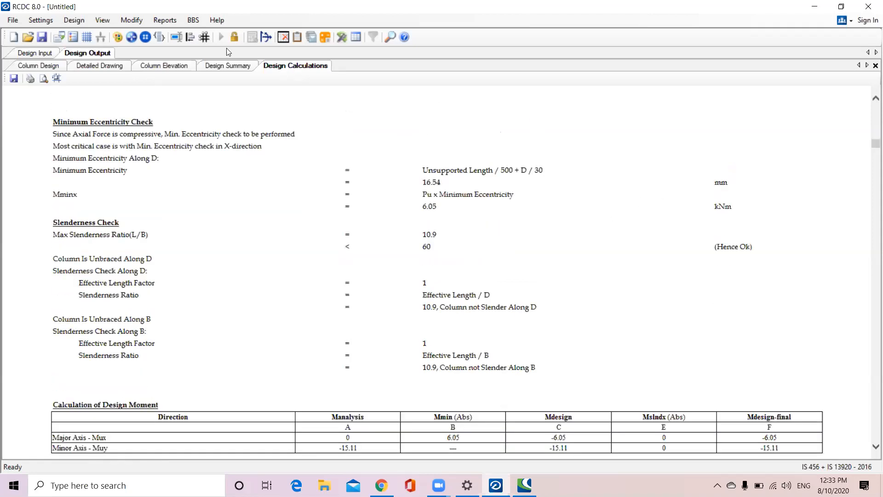
- Go back through the design summary and column elevation reports to the detailed drawing of column C1
left_click(248, 68)
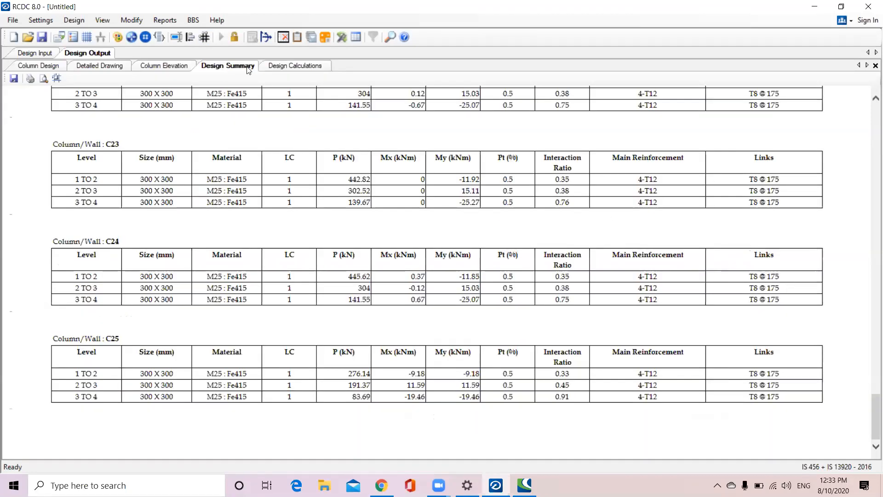
left_click(182, 67)
left_click(88, 69)
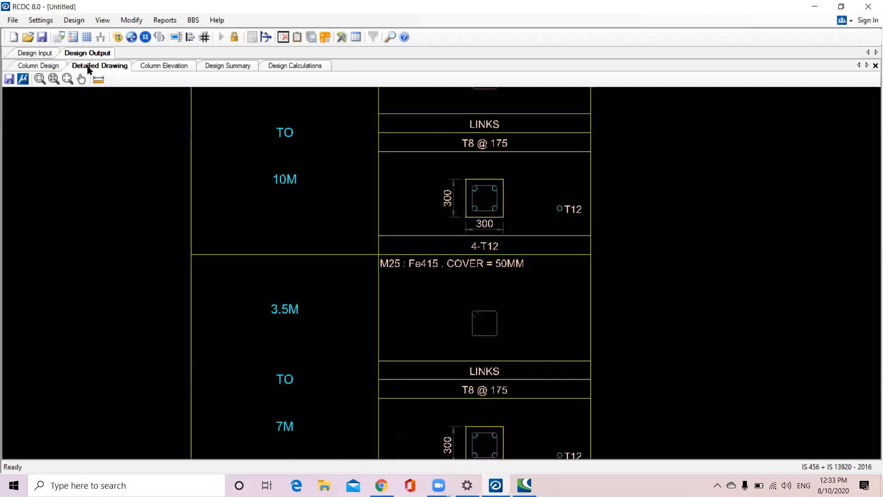
- Go through the column elevation and design summary reports to the design calculations
left_click(159, 67)
left_click(249, 68)
left_click(288, 69)
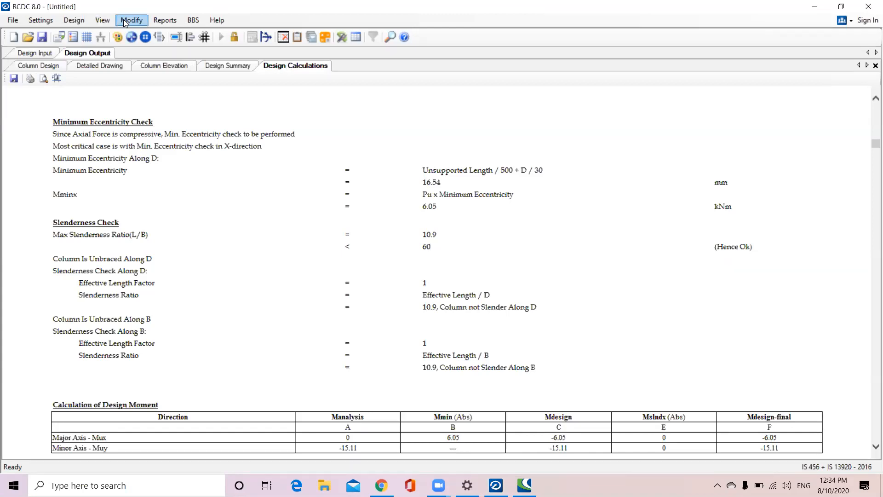
- Generate the failure diagnostics report for the columns
left_click(160, 21)
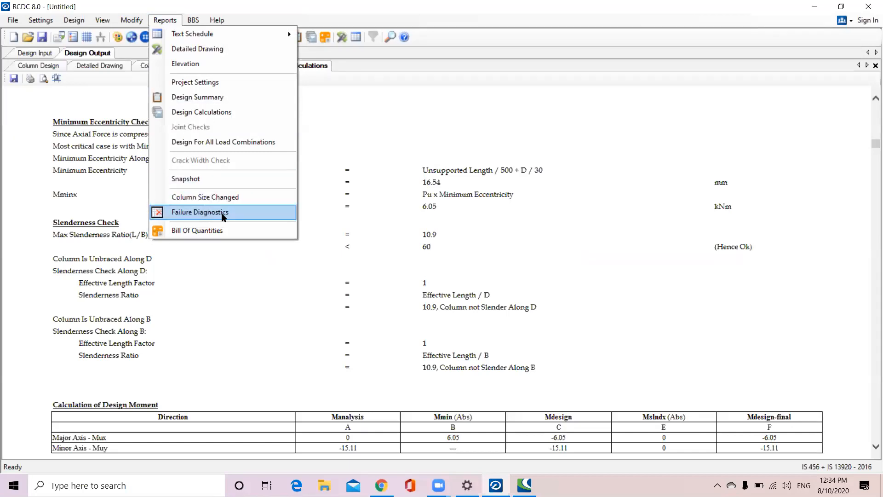
left_click(204, 214)
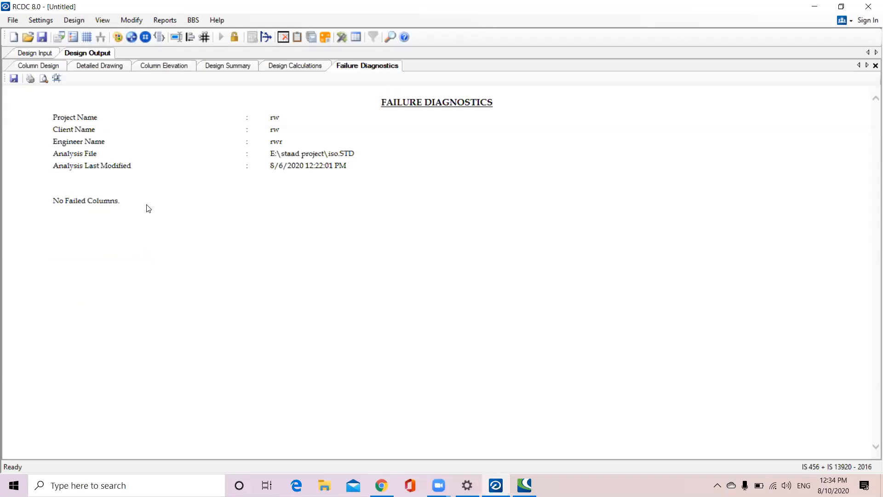
left_click(168, 20)
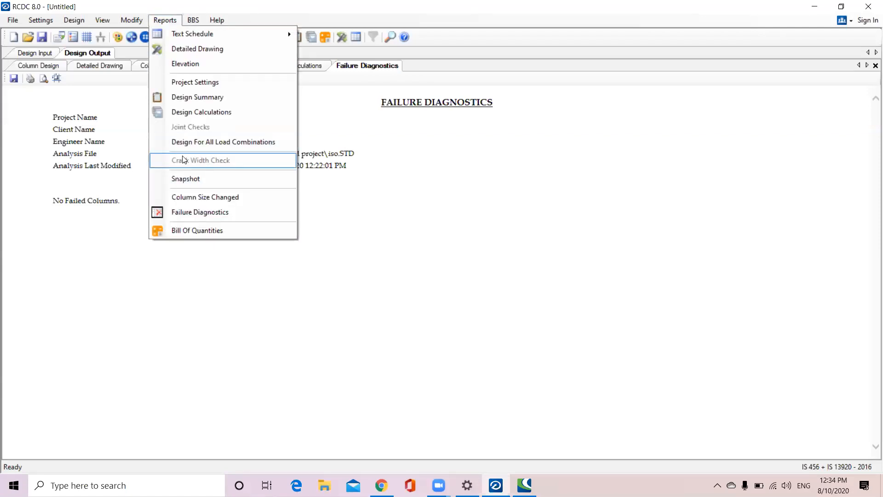
left_click(184, 160)
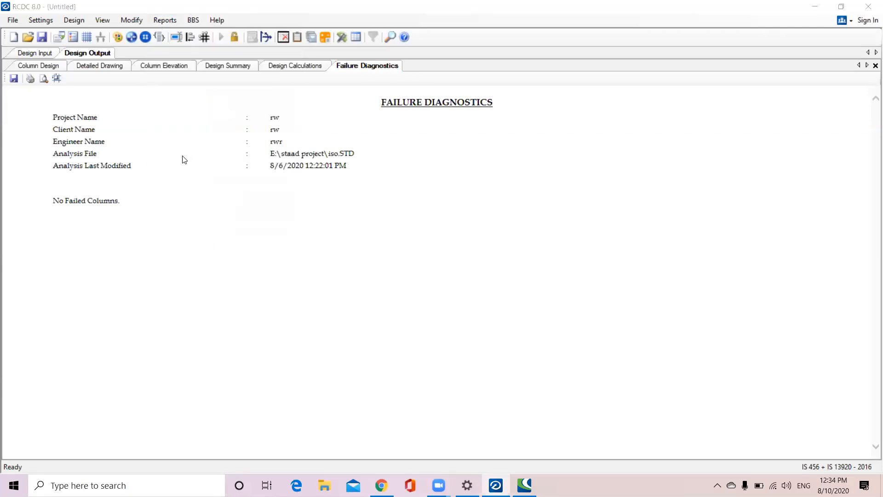
- Generate the bar bending schedule of column C1 as an on-screen drawing, with rebar numbering by element and rebar shape notation
left_click(194, 22)
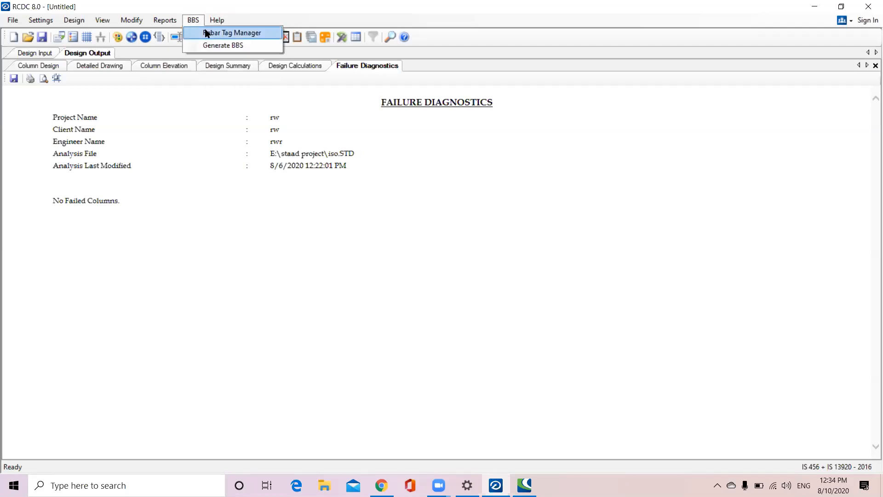
left_click(210, 45)
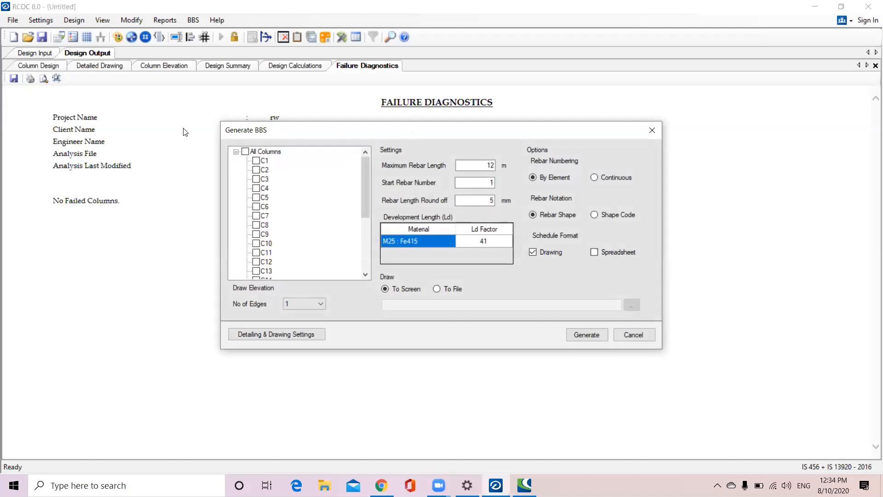
left_click(256, 161)
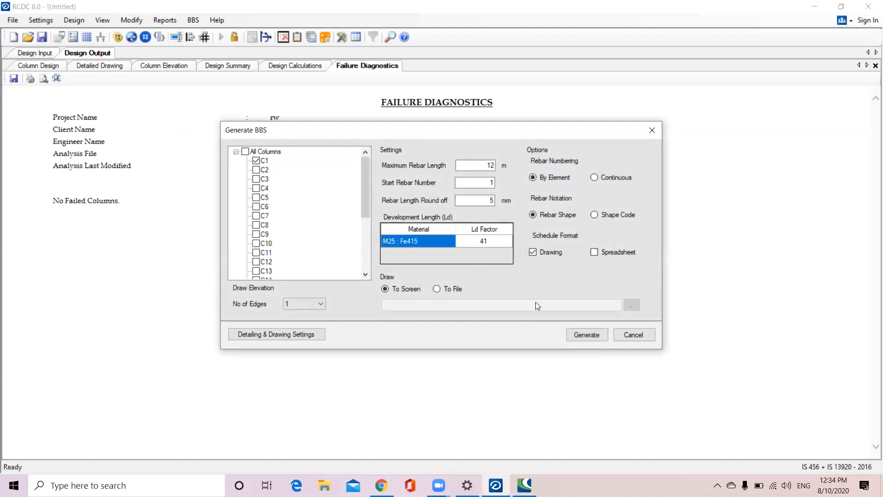
left_click(590, 334)
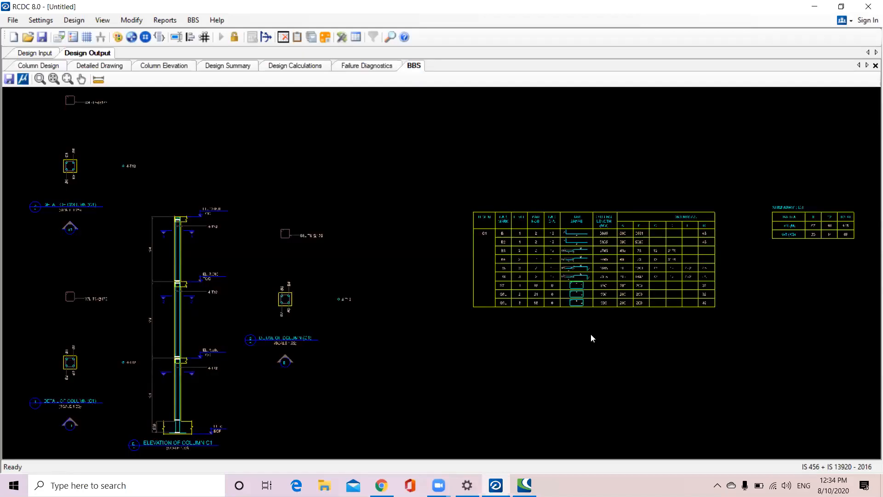
- Examine the C1 elevation and the schedule table's bar marks, levels, numbers, diameters, shapes, cutting lengths and dimensions
mouse_move(209, 316)
middle_mouse_down()
mouse_move(250, 274)
mouse_move(256, 349)
mouse_move(254, 304)
middle_mouse_up()
scroll(205, 426, "down", 1)
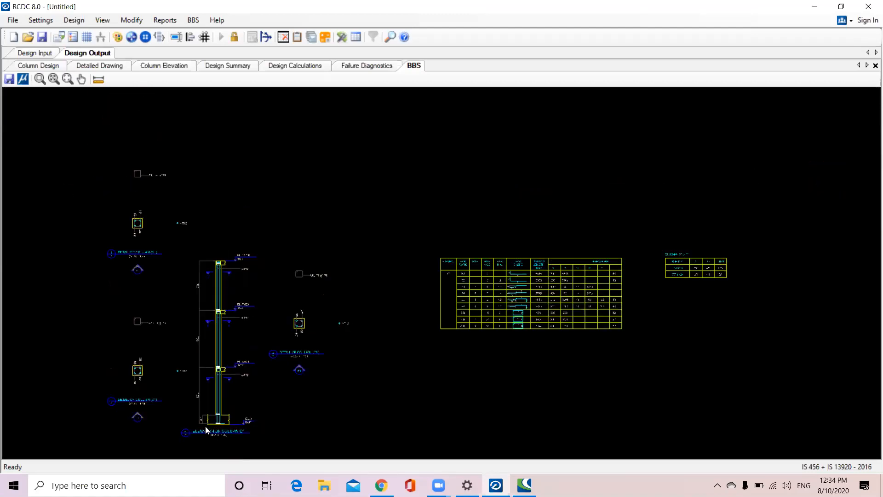
scroll(129, 369, "up", 3)
scroll(127, 371, "down", 2)
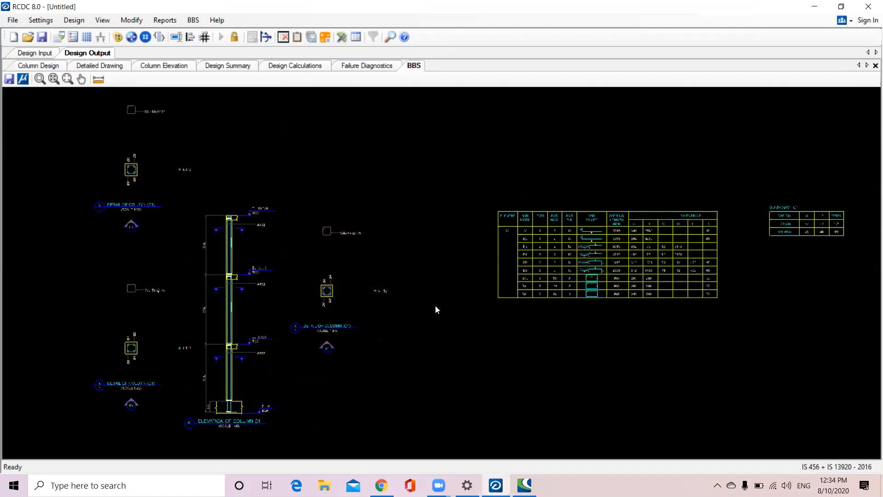
scroll(592, 255, "up", 3)
scroll(591, 256, "up", 3)
middle_click_drag(543, 276, 418, 307)
scroll(251, 248, "up", 1)
scroll(252, 249, "up", 1)
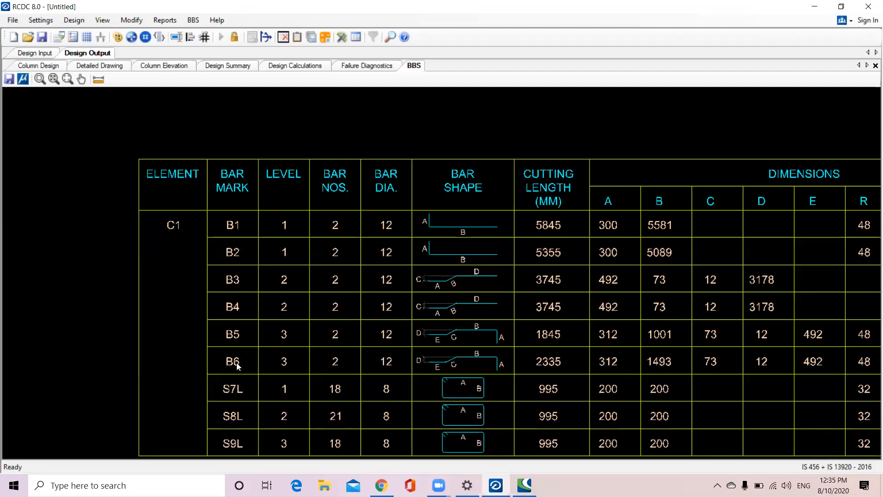
scroll(237, 363, "down", 1)
middle_click_drag(237, 362, 257, 228)
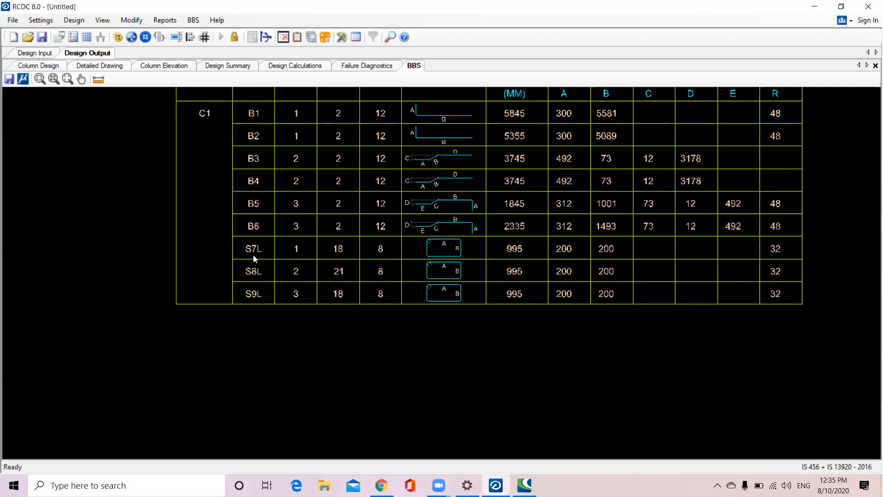
scroll(253, 254, "up", 1)
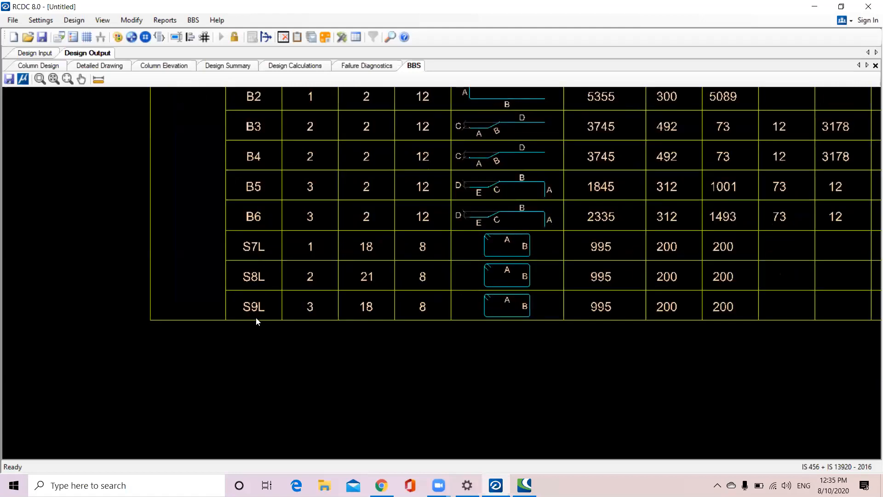
scroll(256, 318, "down", 1)
scroll(284, 300, "down", 1)
middle_click_drag(284, 300, 293, 308)
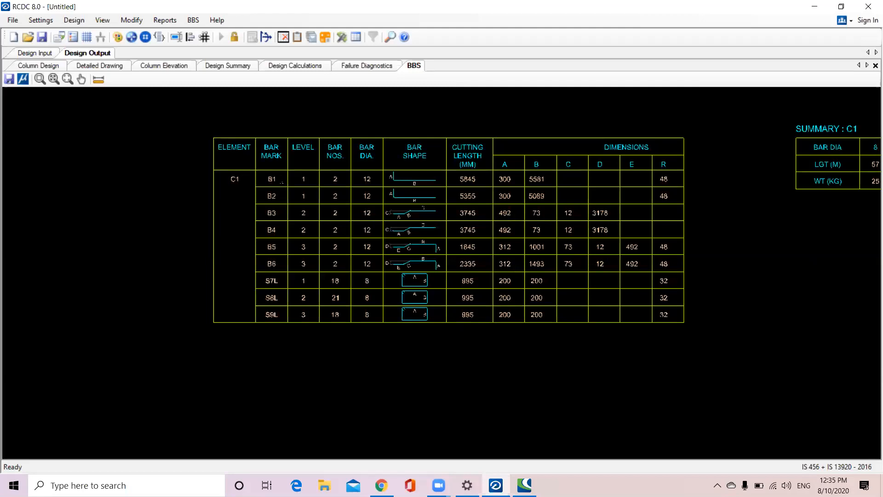
scroll(282, 182, "up", 1)
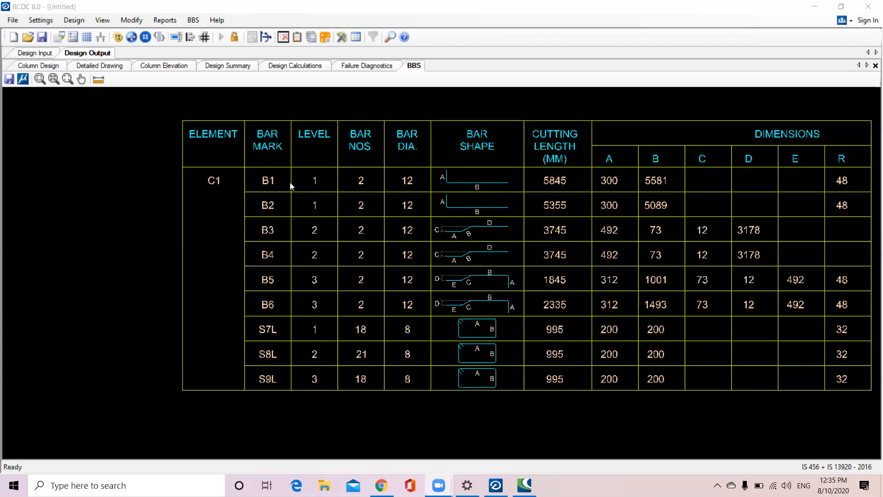
- Examine section detail 1 of column C1 for the placement of bars B1 and B2
scroll(377, 254, "down", 5)
scroll(258, 290, "down", 3)
scroll(146, 339, "up", 3)
scroll(216, 298, "up", 6)
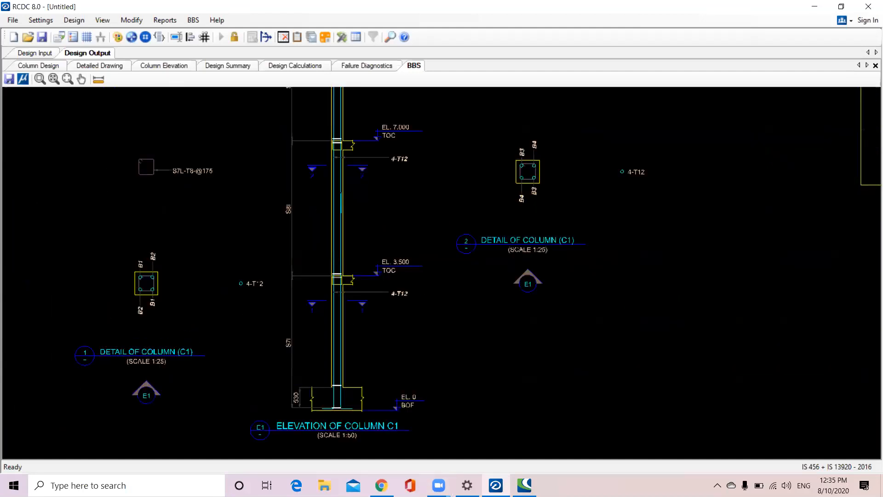
scroll(156, 310, "up", 4)
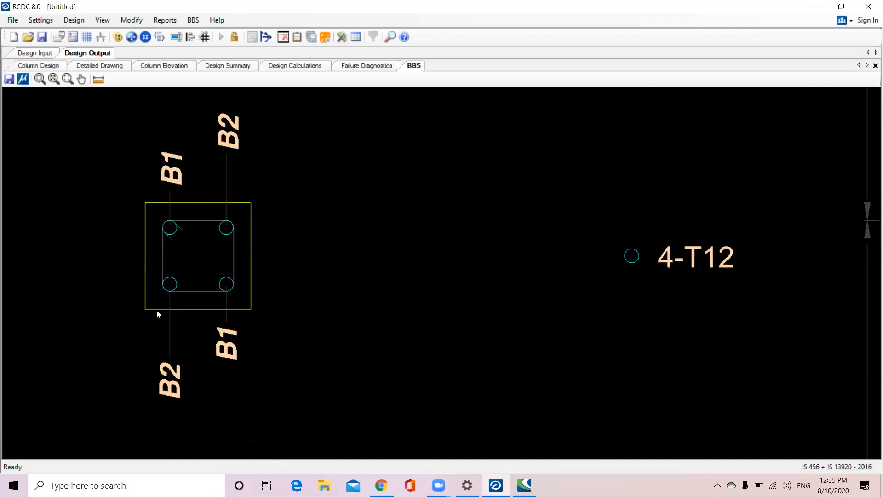
middle_click_drag(169, 215, 168, 242)
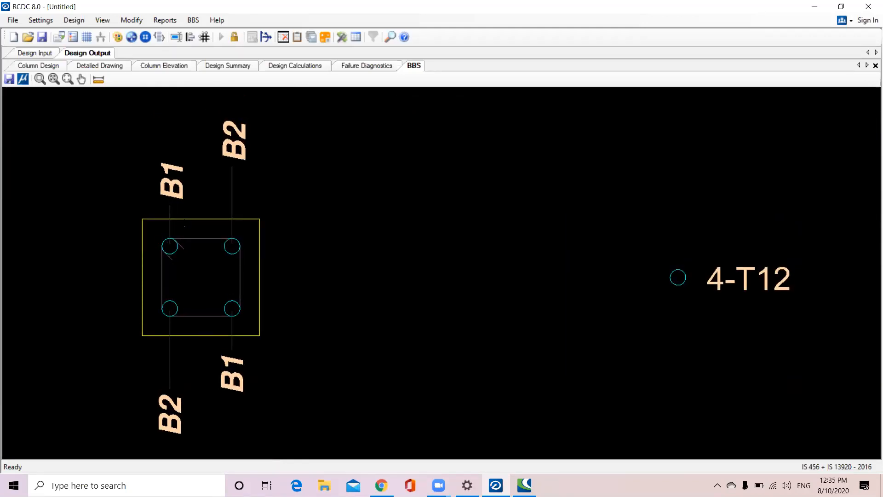
scroll(173, 248, "down", 1)
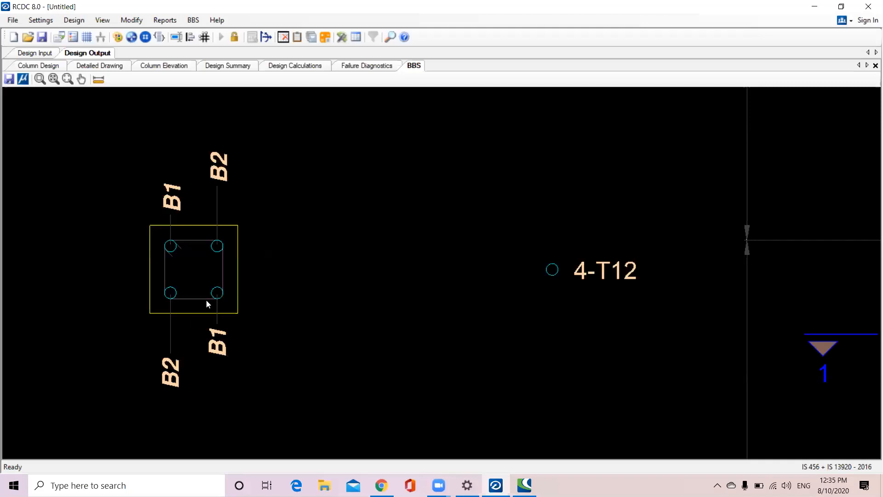
scroll(213, 229, "down", 5)
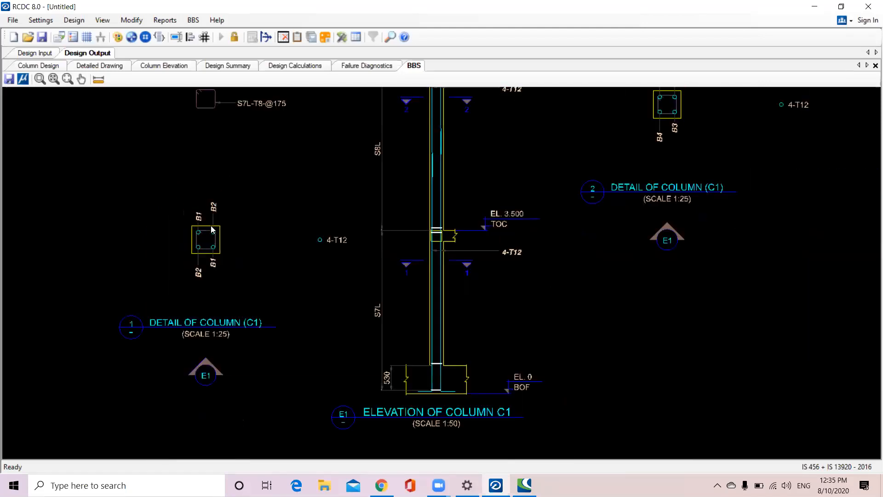
- Compare the level 2 bars in the schedule table with bars B3 and B4 in section detail 2 of column C1
scroll(680, 191, "down", 2)
scroll(524, 263, "up", 5)
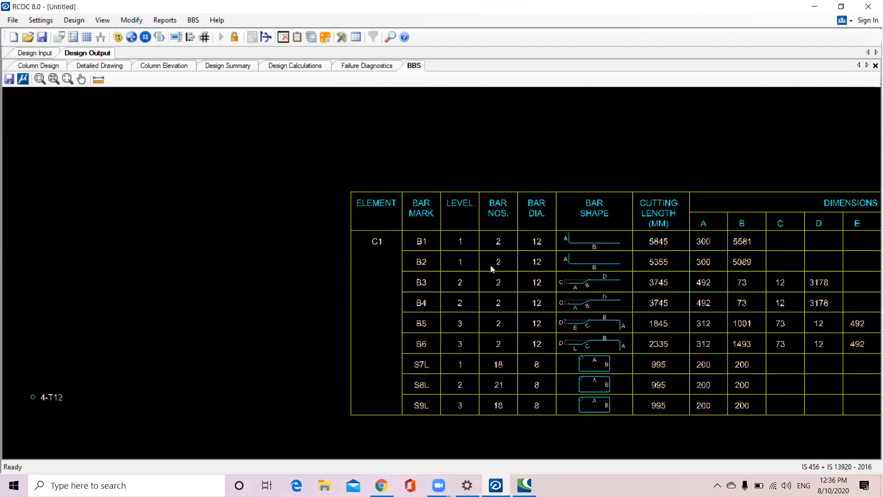
scroll(490, 265, "down", 1)
scroll(491, 288, "down", 2)
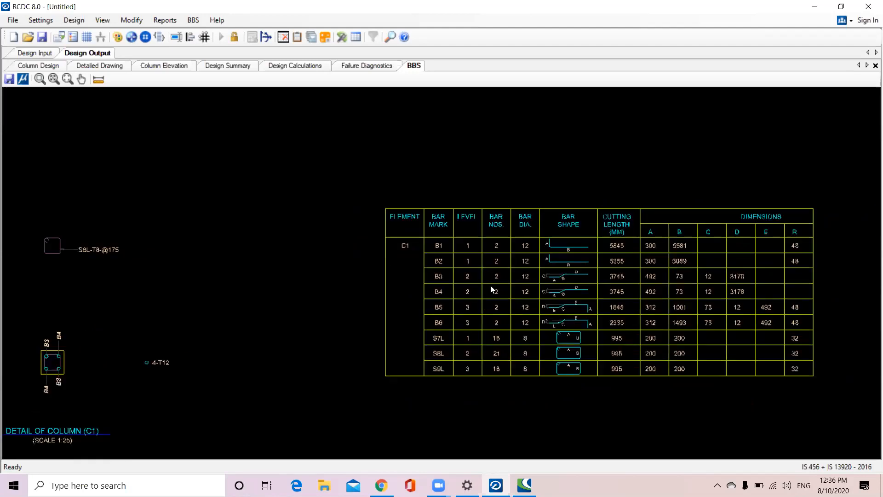
scroll(289, 212, "up", 3)
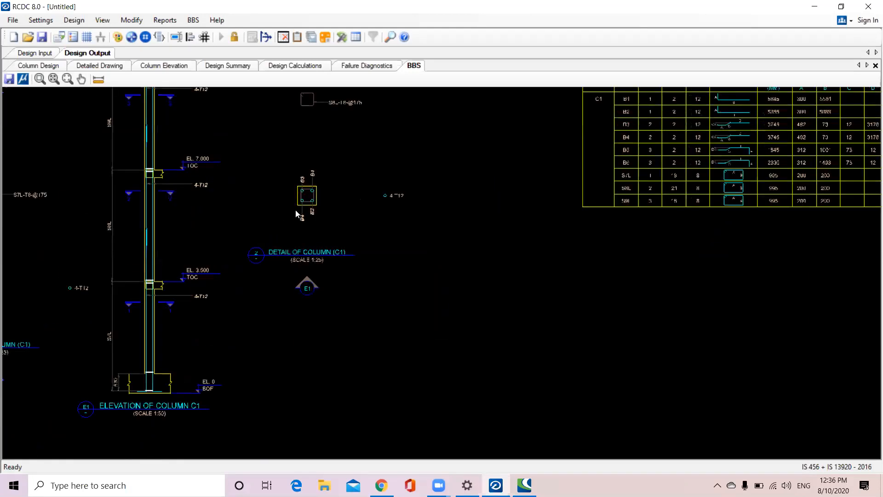
mouse_move(296, 214)
middle_mouse_down()
mouse_move(450, 178)
mouse_move(442, 186)
middle_mouse_up()
scroll(443, 186, "down", 1)
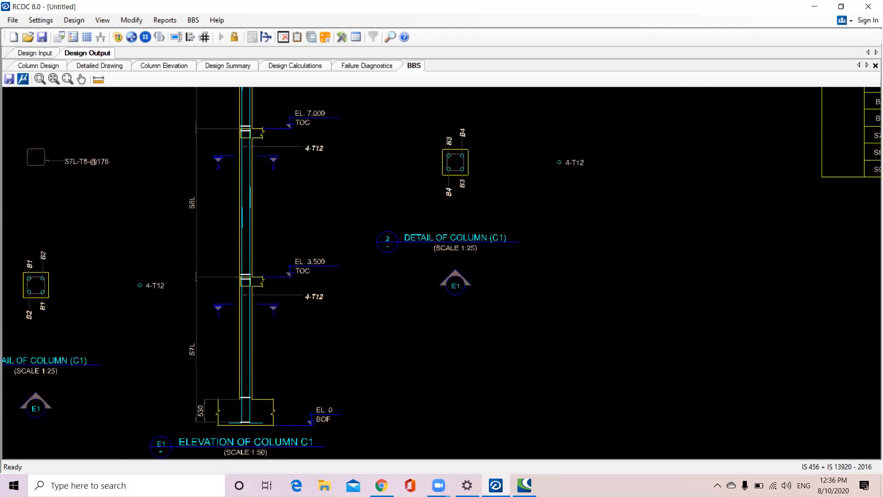
middle_click_drag(417, 218, 298, 295)
scroll(317, 285, "up", 3)
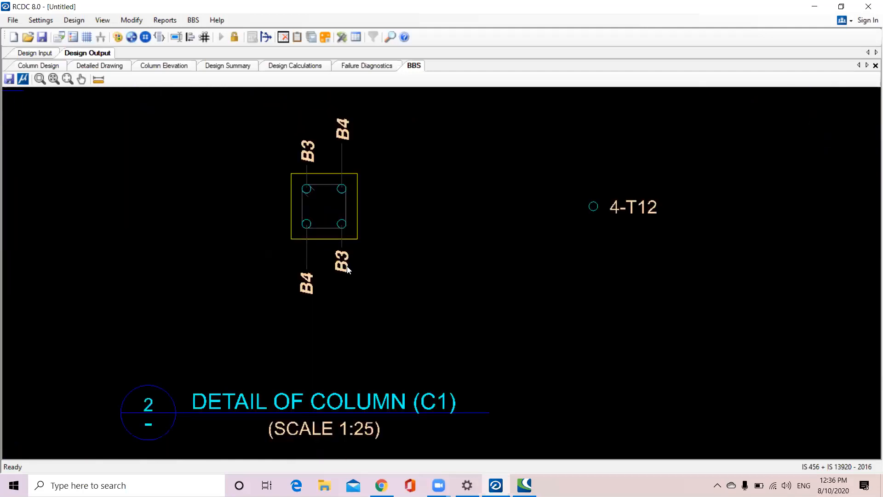
scroll(347, 269, "down", 3)
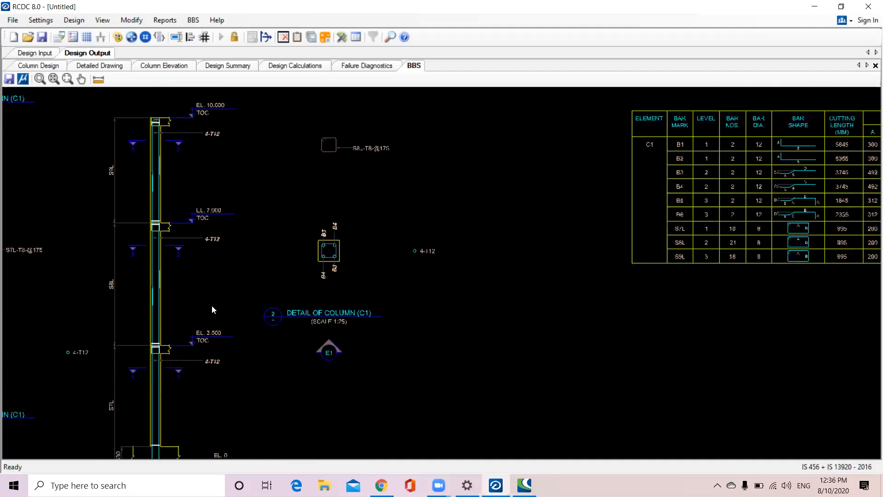
- Examine the link rows S7L, S8L and S9L in the C1 schedule table for bar numbers, diameter and shape
middle_click_drag(724, 221, 562, 244)
scroll(562, 243, "up", 1)
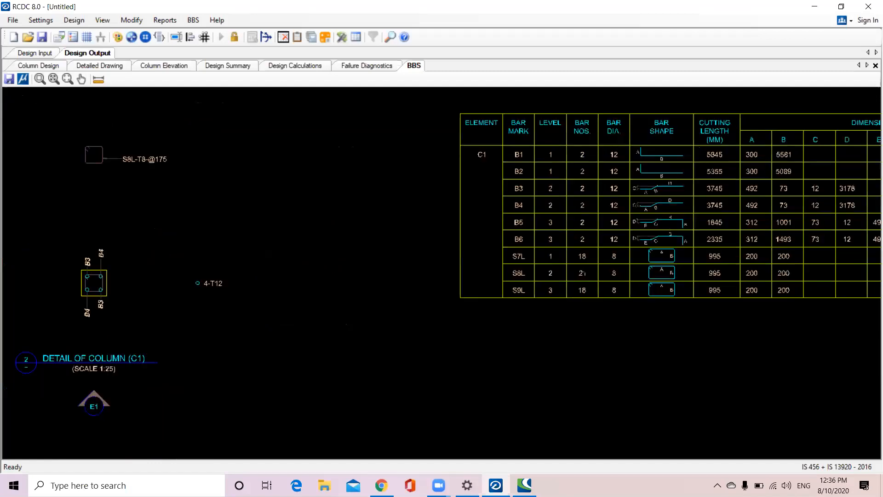
scroll(606, 274, "up", 1)
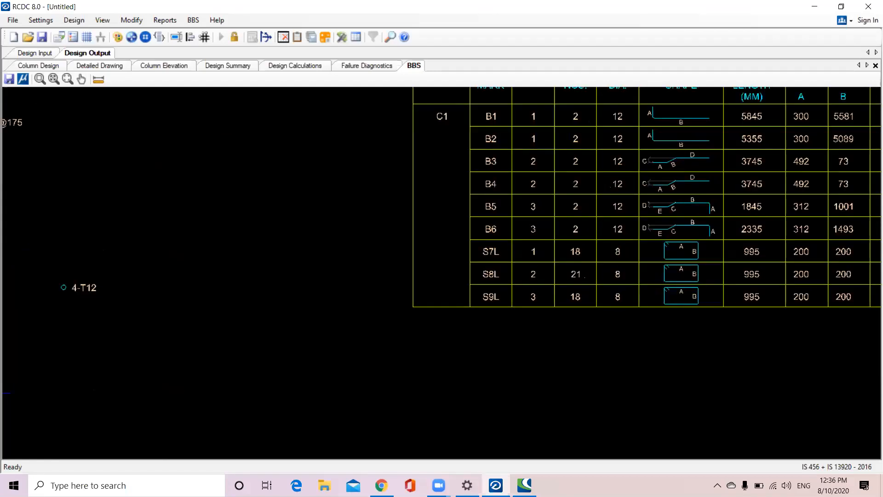
scroll(511, 258, "up", 1)
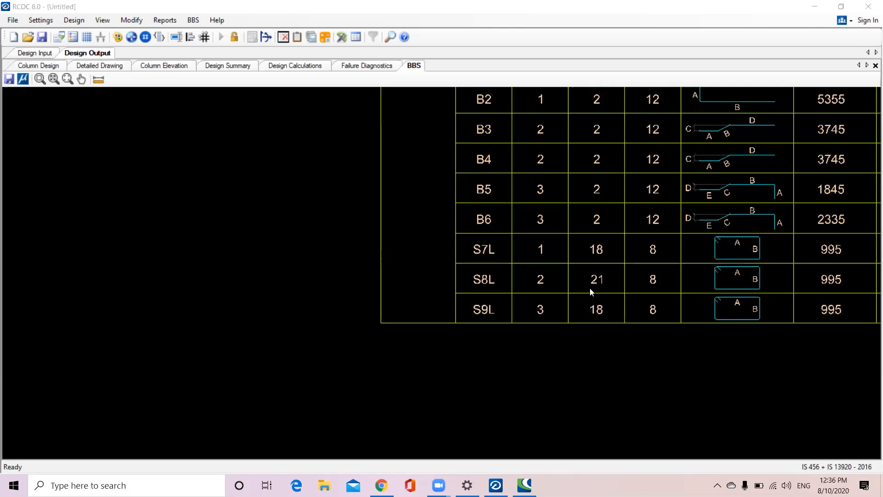
scroll(630, 280, "up", 1)
scroll(591, 287, "down", 2)
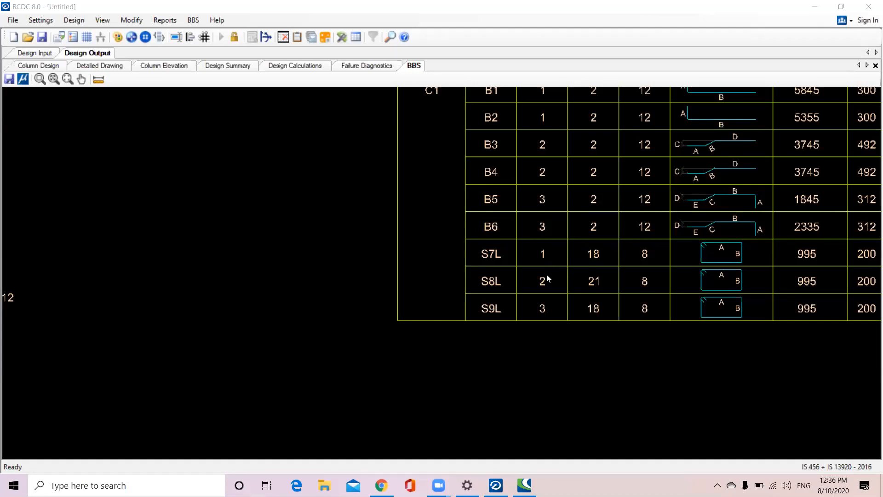
- Review the whole C1 bar bending schedule drawing and its dimensions, with a brief look back at the failure diagnostics
scroll(544, 314, "down", 4)
scroll(237, 364, "down", 1)
middle_click_drag(175, 367, 340, 301)
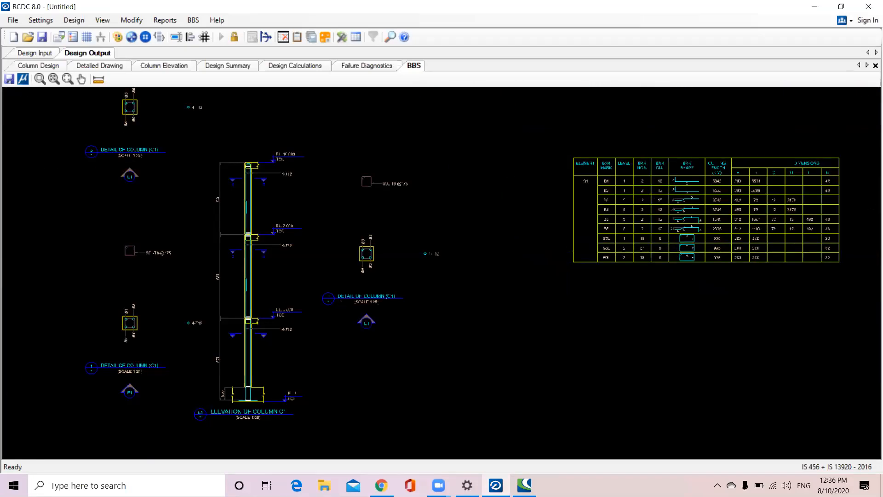
scroll(789, 212, "up", 3)
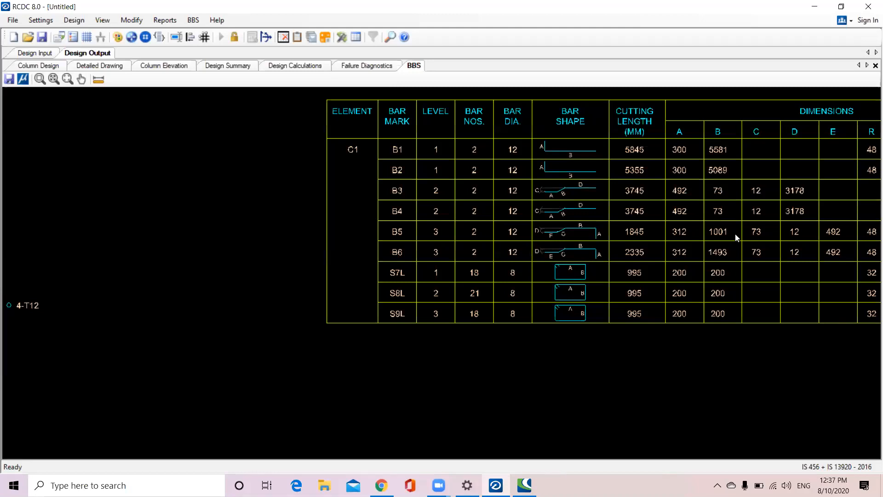
scroll(736, 237, "down", 2)
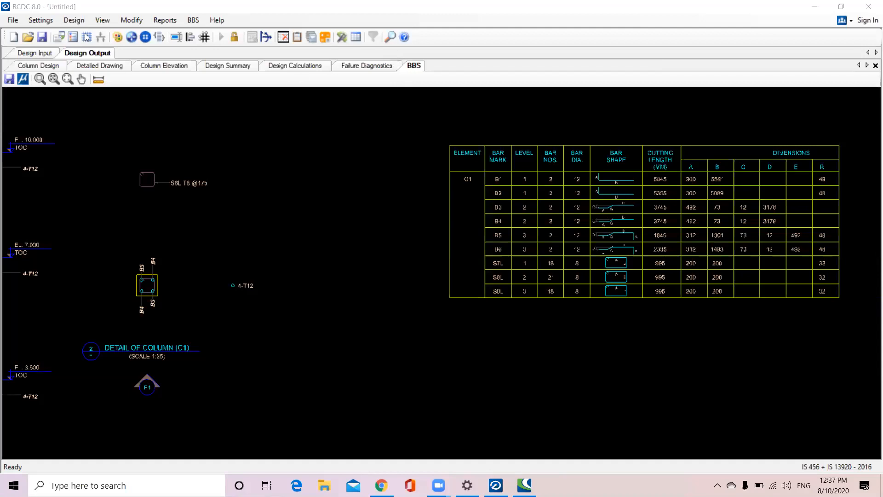
left_click(373, 67)
left_click(413, 66)
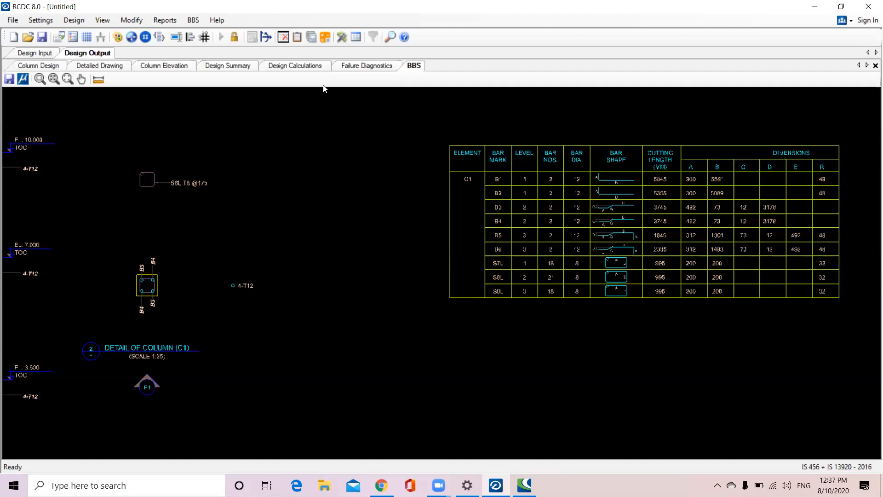
- Generate the BOQ Summary, Reinforcement Type Wise and Level and Dia Wise reports of the bill of quantities, and check the M25 concrete rate and cost
left_click(165, 20)
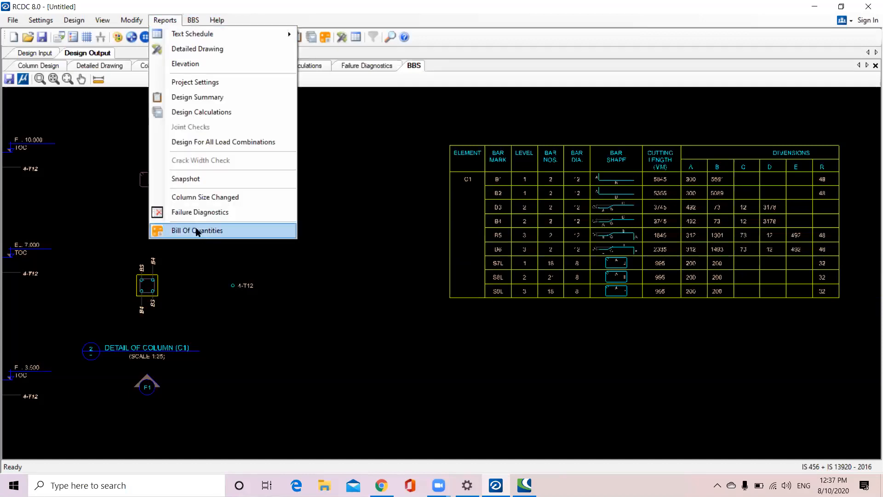
left_click(196, 231)
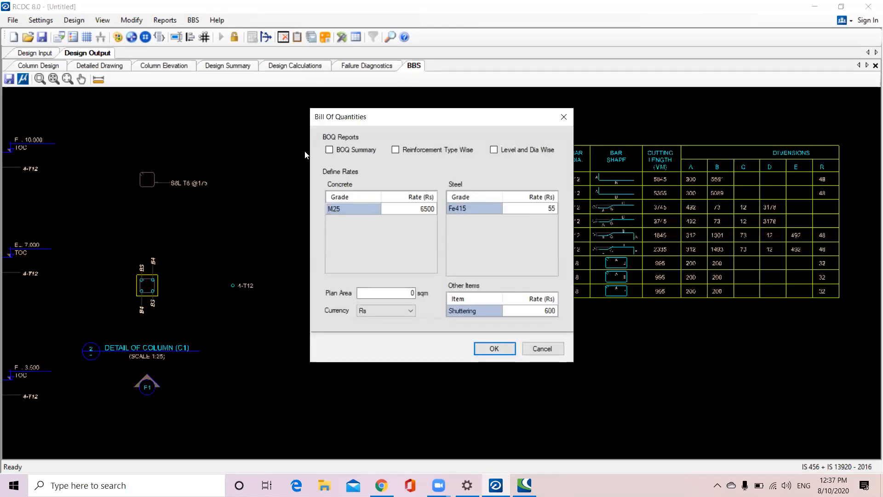
left_click(329, 150)
left_click(533, 311)
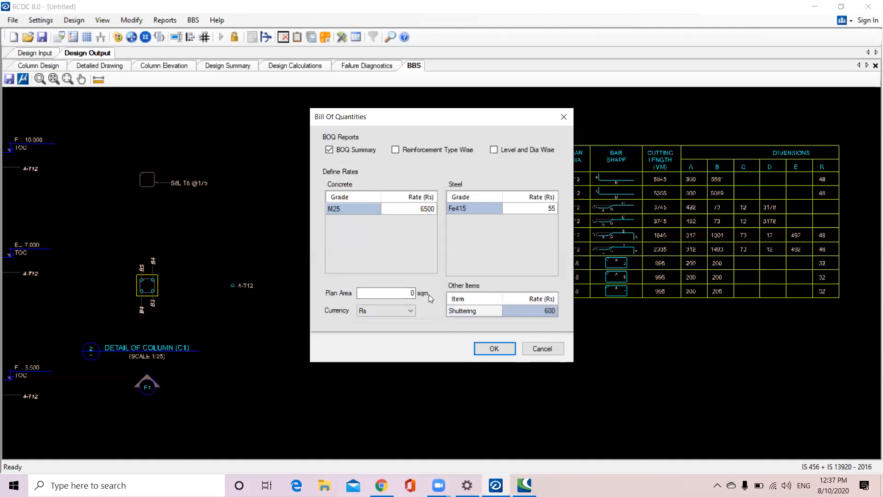
left_click(418, 210)
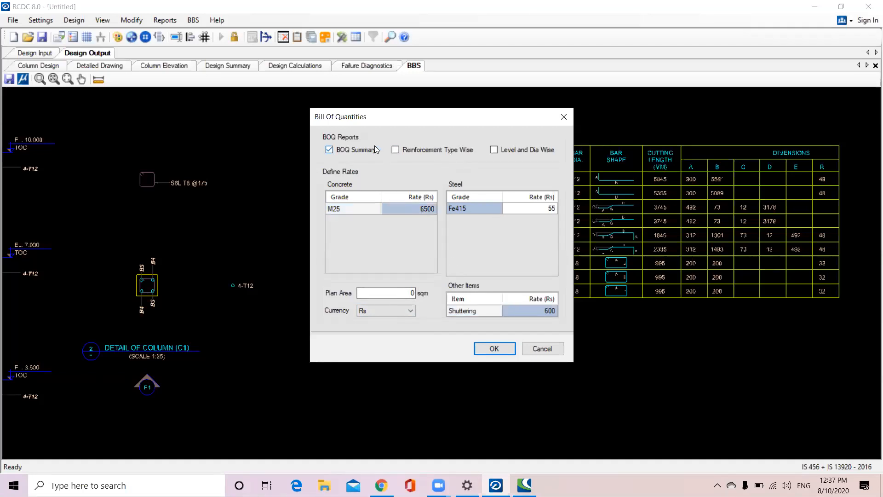
left_click(396, 152)
left_click(395, 151)
left_click(493, 150)
left_click(479, 347)
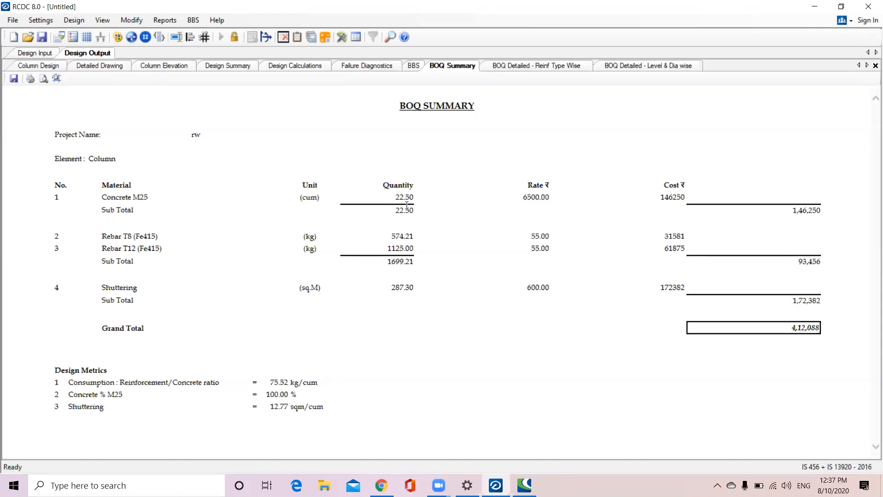
left_click_drag(524, 198, 572, 197)
left_click_drag(660, 198, 699, 201)
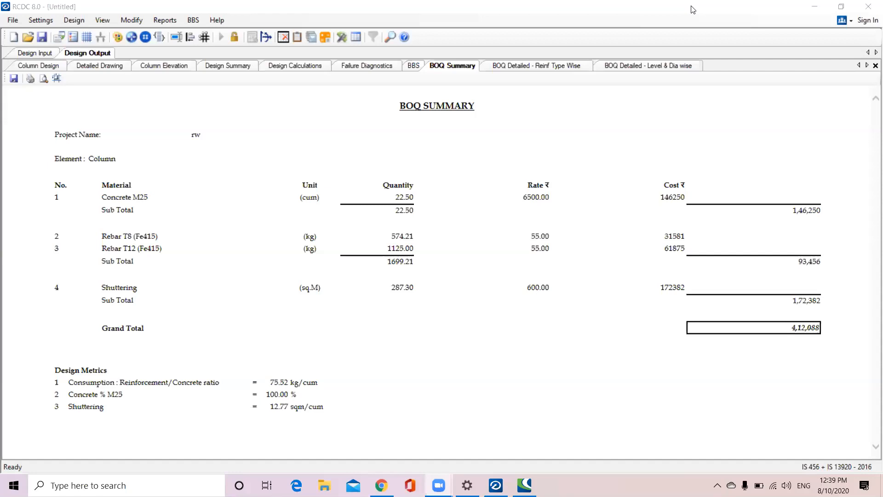
- Review the detailed BOQ by reinforcement type for each column's concrete, main bar, link and shuttering quantities, down to the totals
left_click(504, 67)
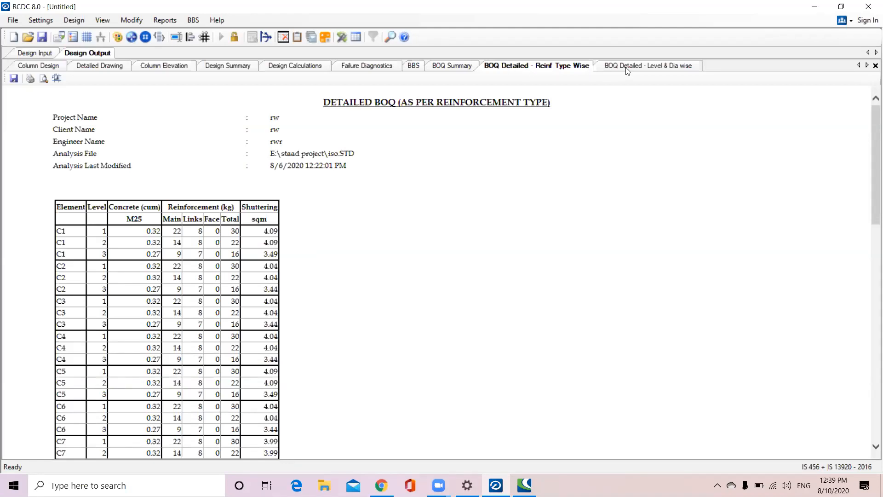
scroll(156, 245, "down", 1)
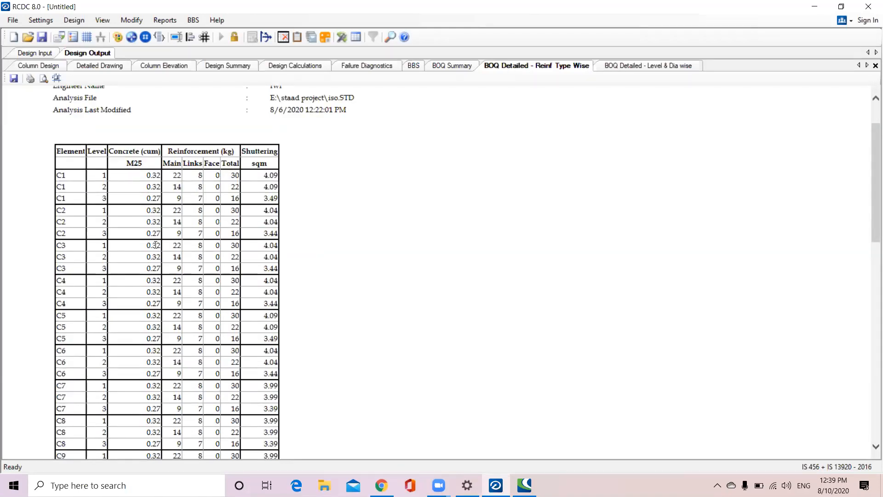
scroll(156, 244, "down", 11)
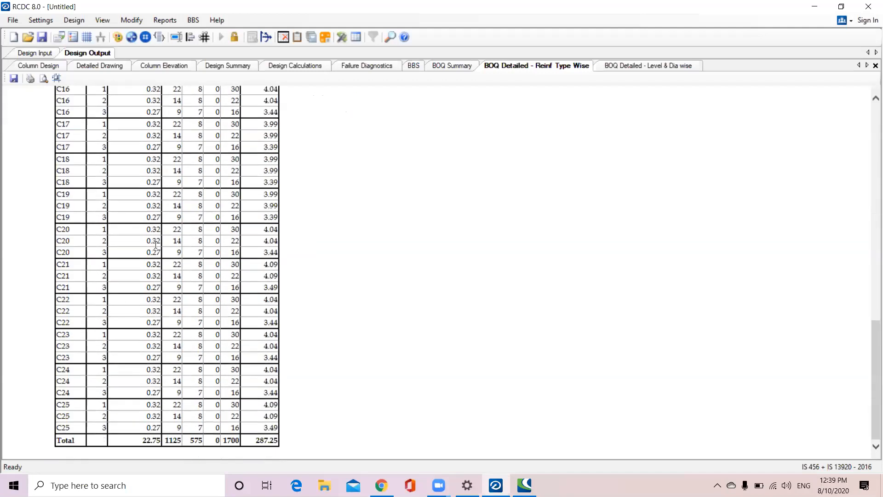
scroll(219, 350, "up", 12)
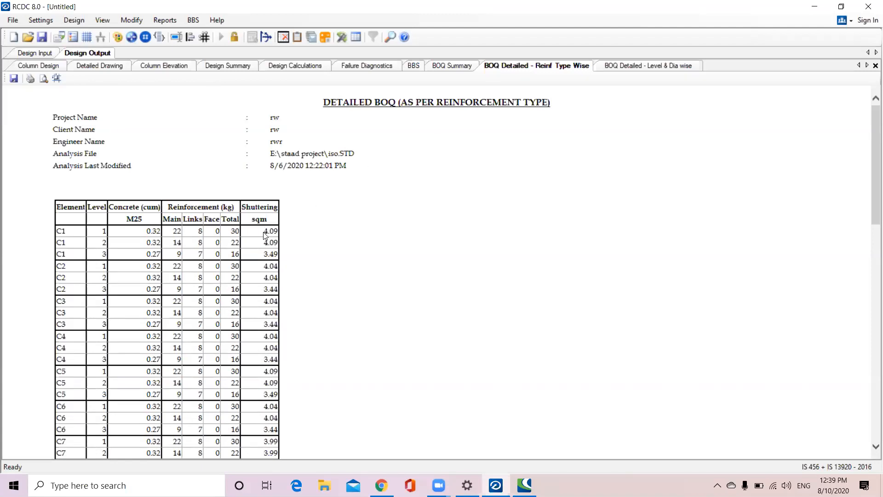
scroll(203, 251, "down", 6)
scroll(205, 265, "down", 5)
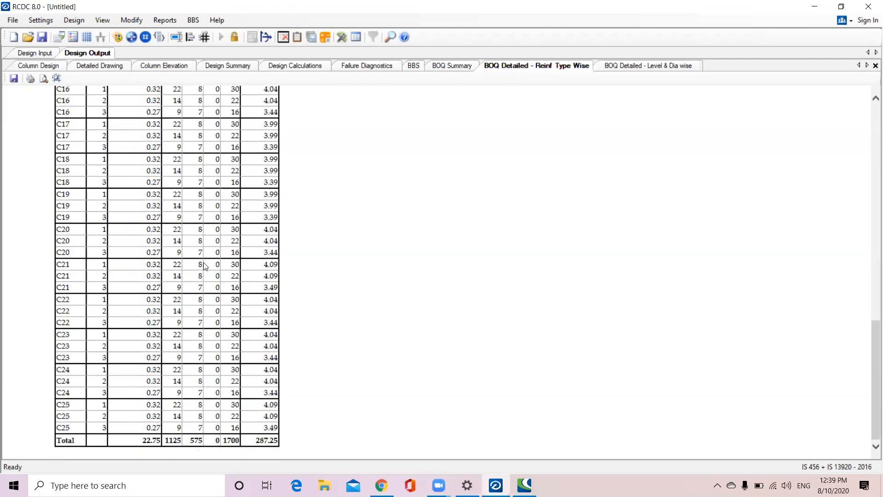
scroll(183, 449, "up", 10)
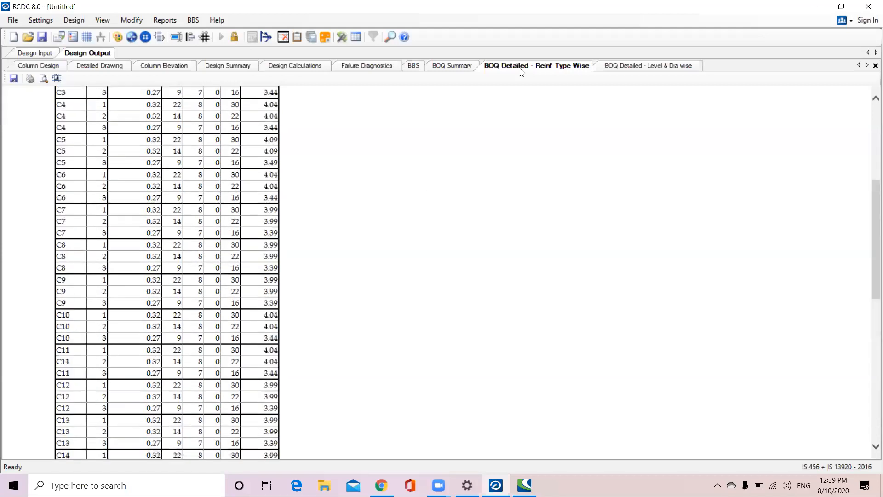
- Review the detailed BOQ by level and bar diameter, checking the C1 reinforcement quantities at each level and the overall totals
left_click(649, 65)
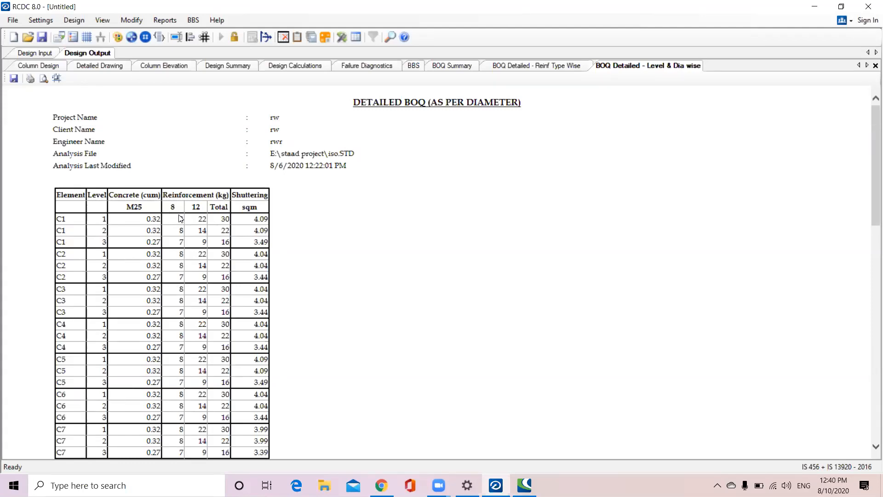
scroll(181, 218, "down", 15)
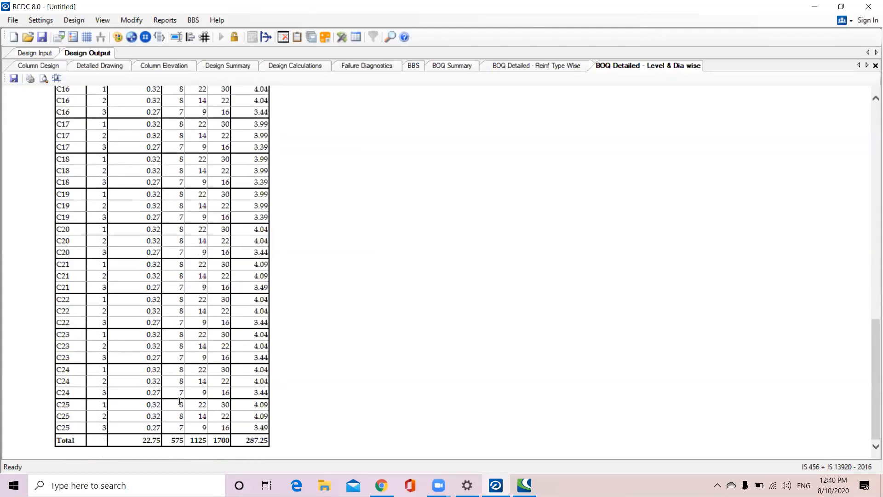
scroll(179, 290, "up", 15)
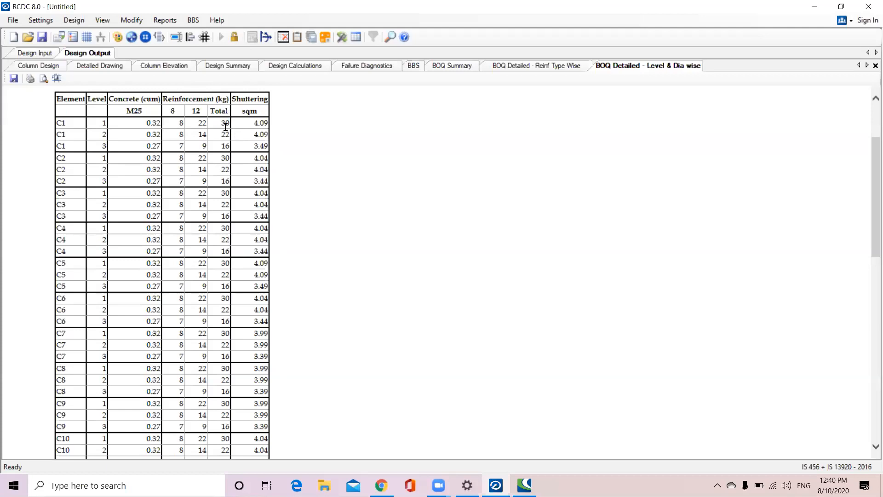
double_click(225, 124)
left_click_drag(221, 135, 229, 146)
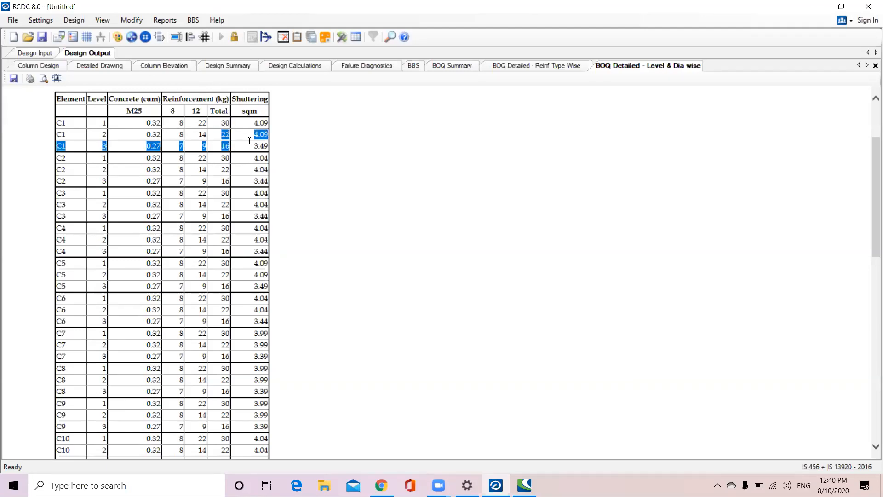
left_click(69, 126)
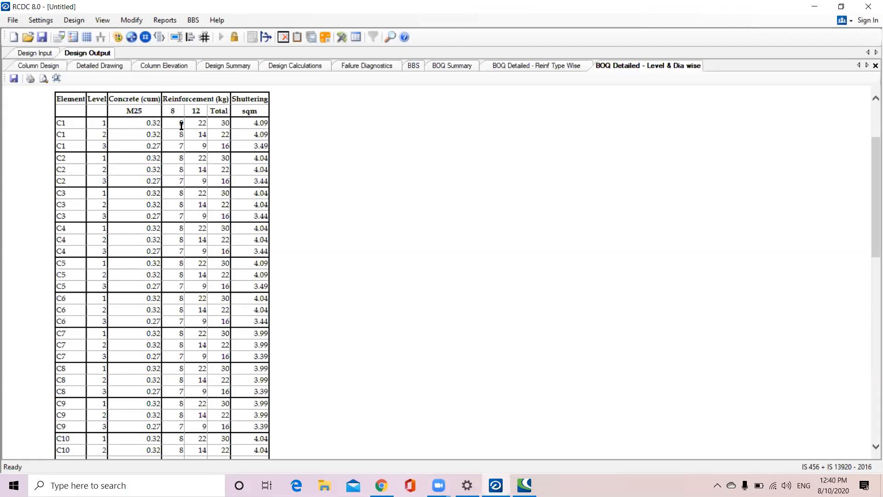
scroll(181, 384, "down", 12)
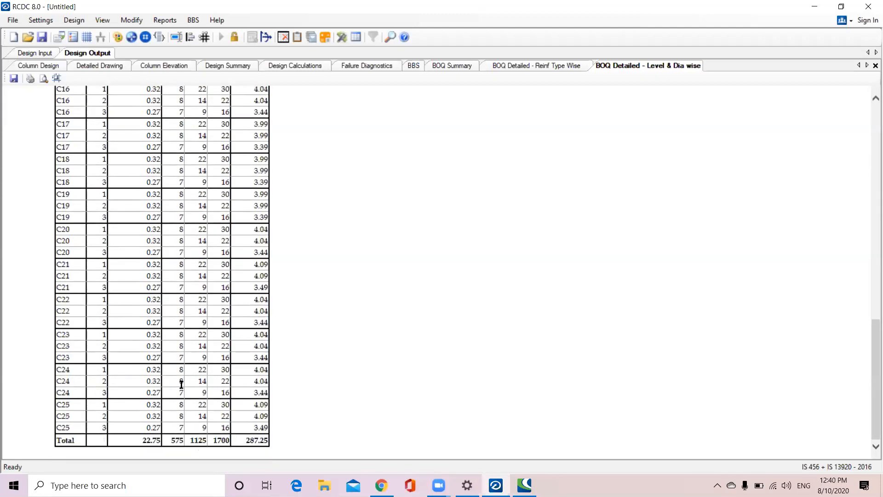